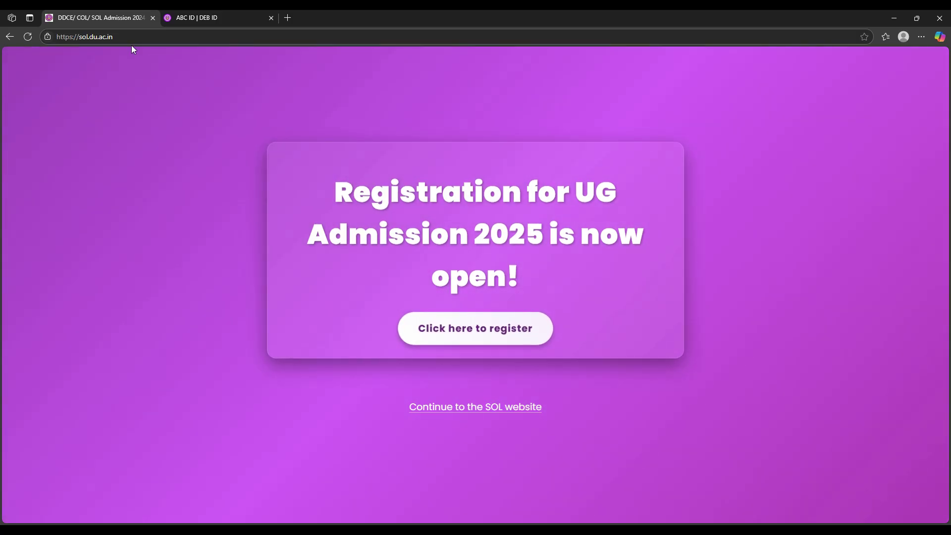
# Open the UG Admission 2025 registration form and review its important instructions and required applicant fields.
pyautogui.click(508, 327)
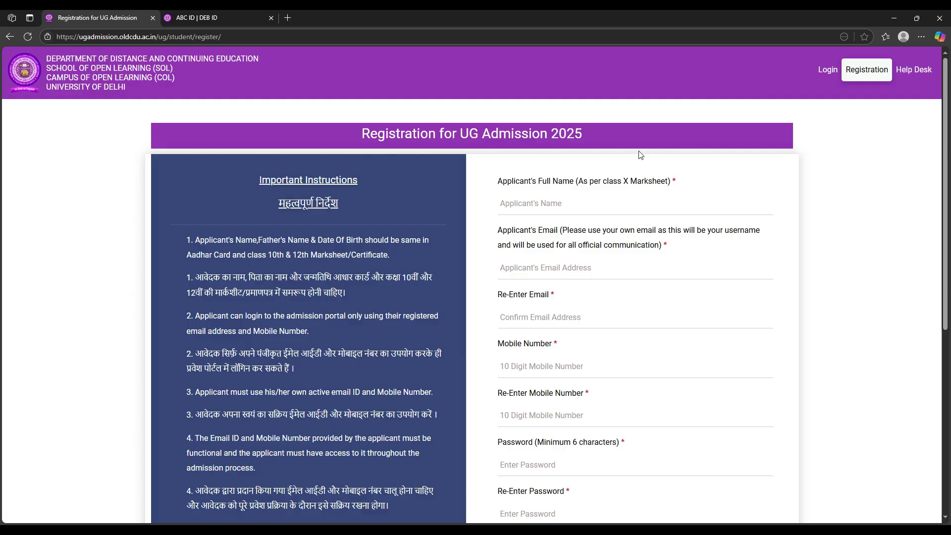
pyautogui.scroll(-3, 570, 395)
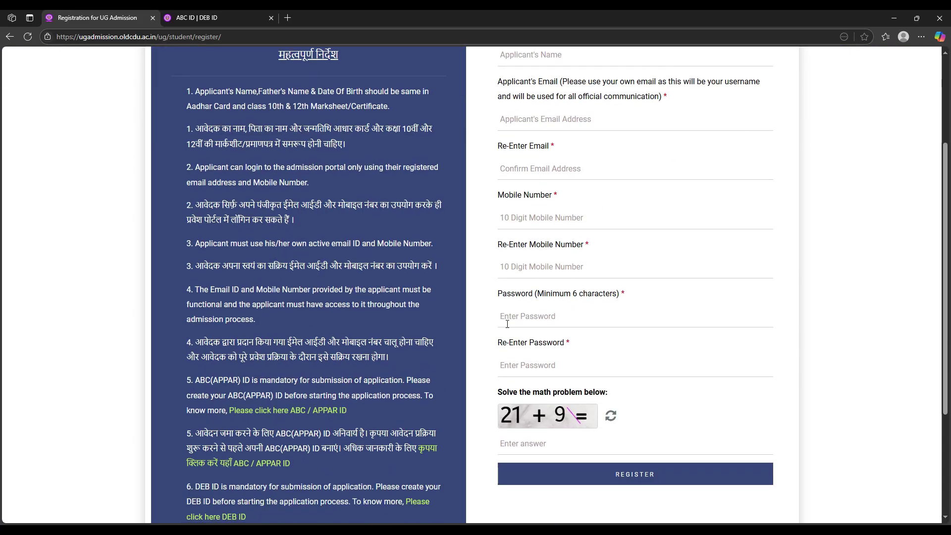
pyautogui.scroll(2, 497, 298)
pyautogui.scroll(-2, 499, 327)
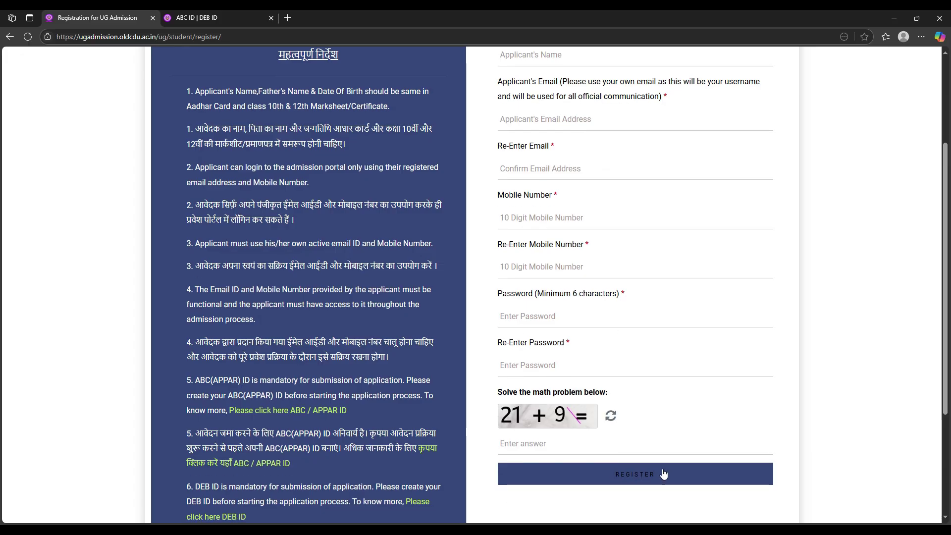
pyautogui.scroll(2, 654, 464)
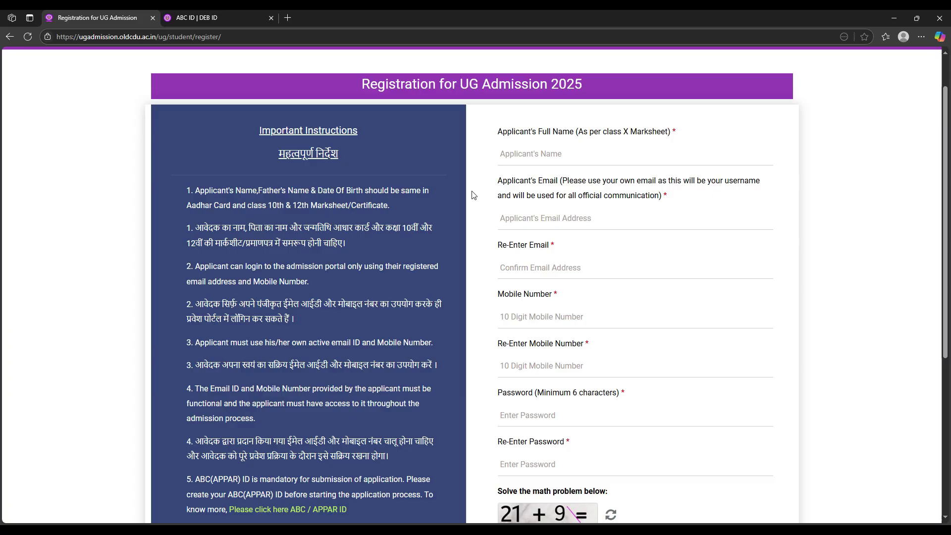
pyautogui.scroll(-3, 414, 320)
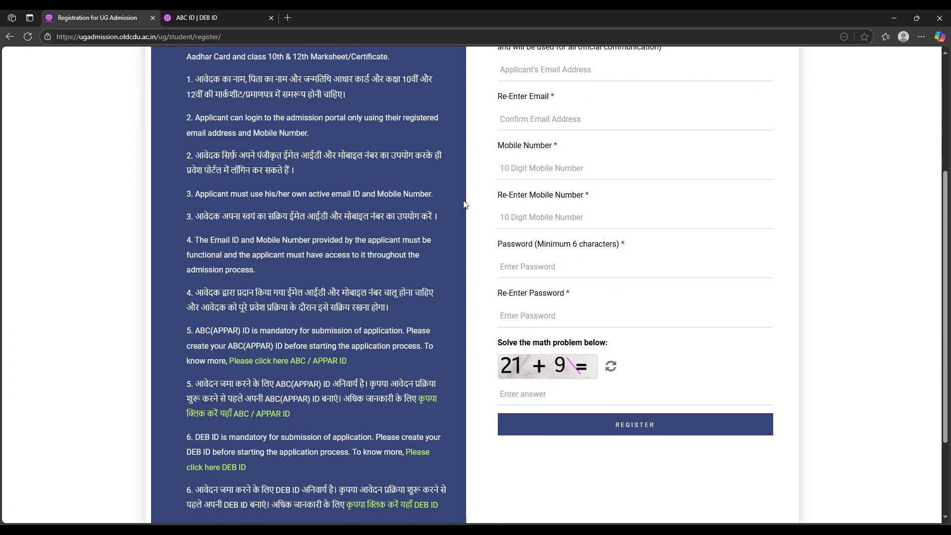
pyautogui.scroll(1, 571, 369)
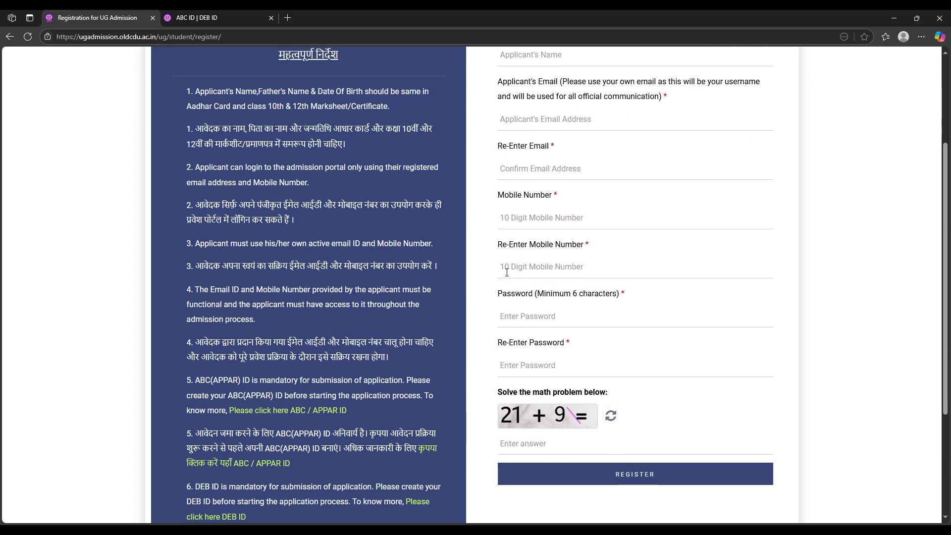
pyautogui.scroll(2, 507, 272)
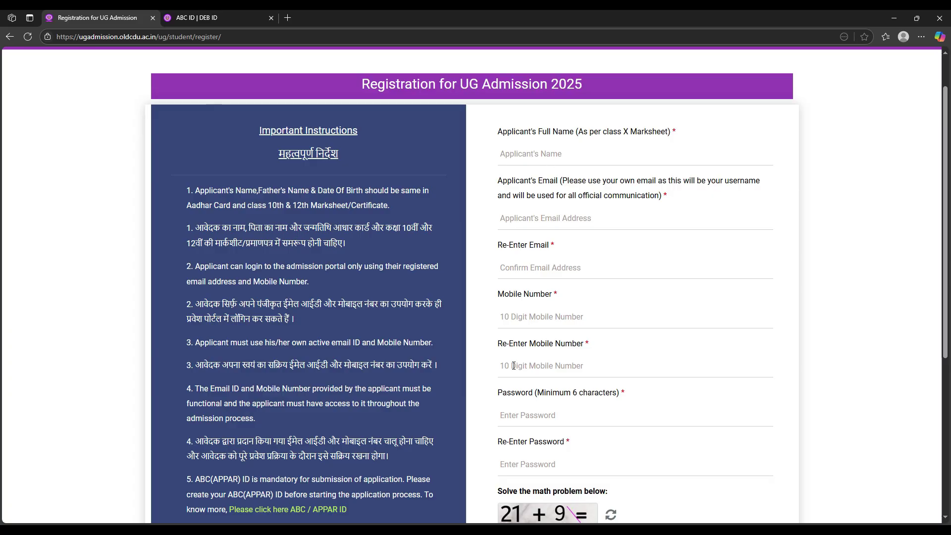
pyautogui.scroll(-1, 544, 442)
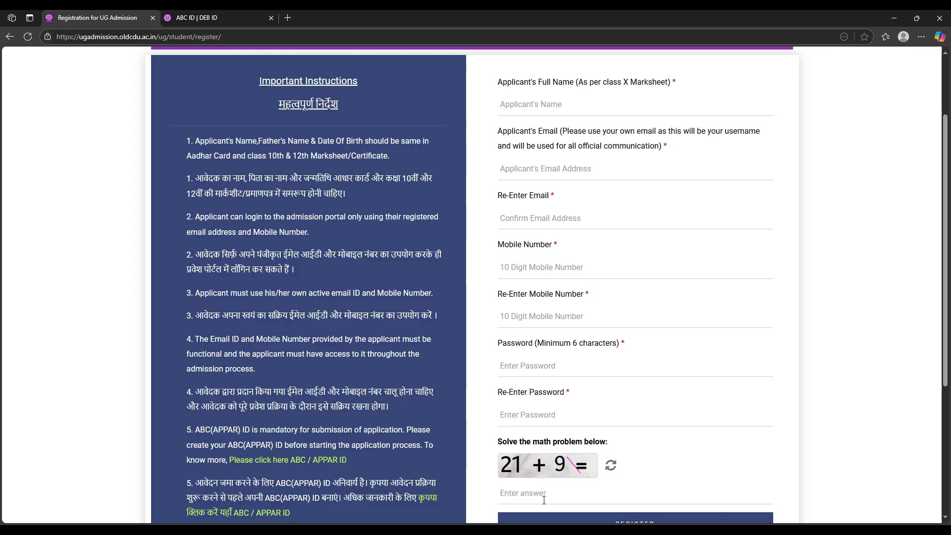
pyautogui.scroll(3, 544, 500)
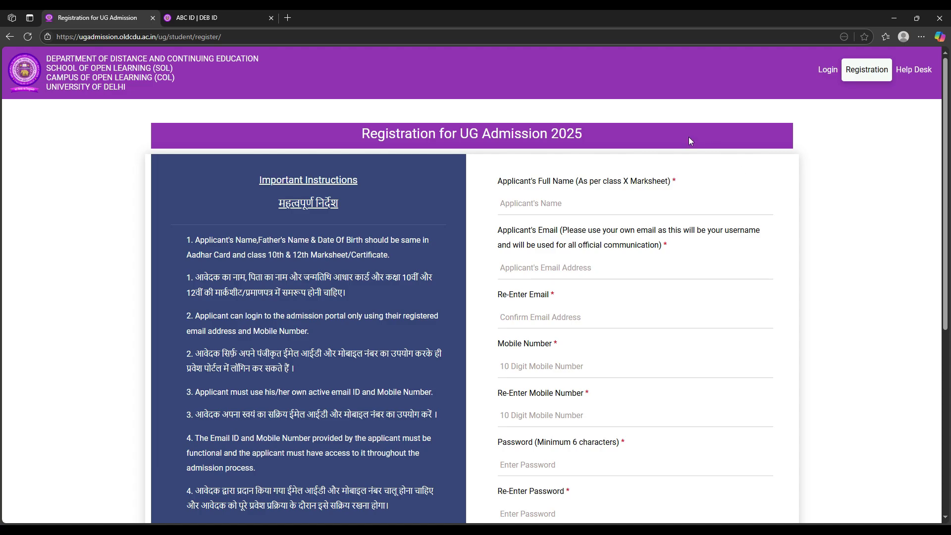
pyautogui.scroll(-4, 689, 137)
pyautogui.scroll(4, 669, 272)
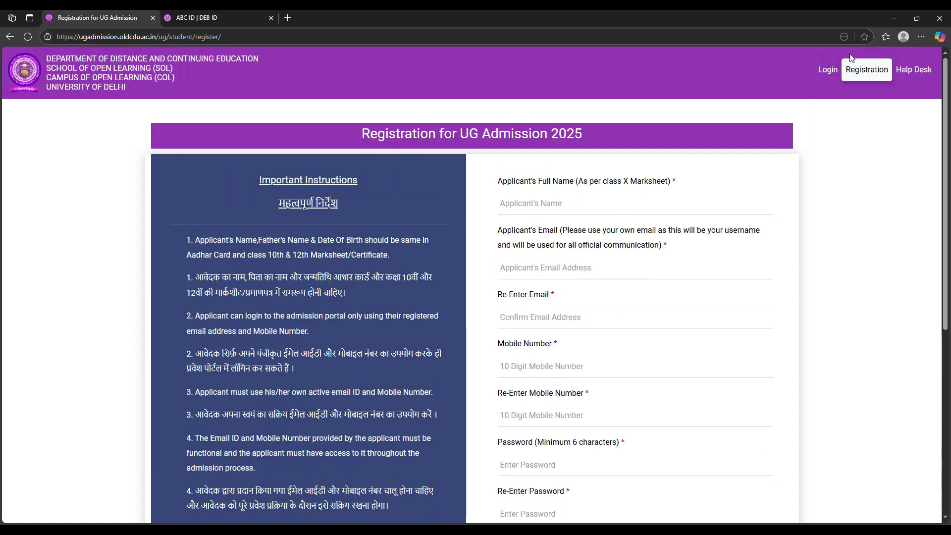
# Switch to the logged-in applicant's ABC/DEB-ID preview and open its ID details for editing.
pyautogui.click(826, 71)
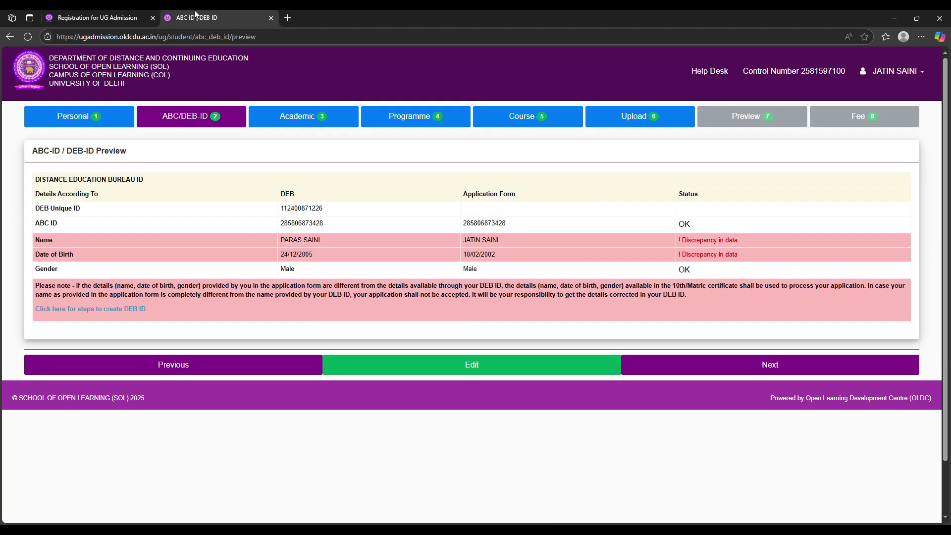
pyautogui.click(195, 14)
pyautogui.hotkey('ctrl', 'Tab')
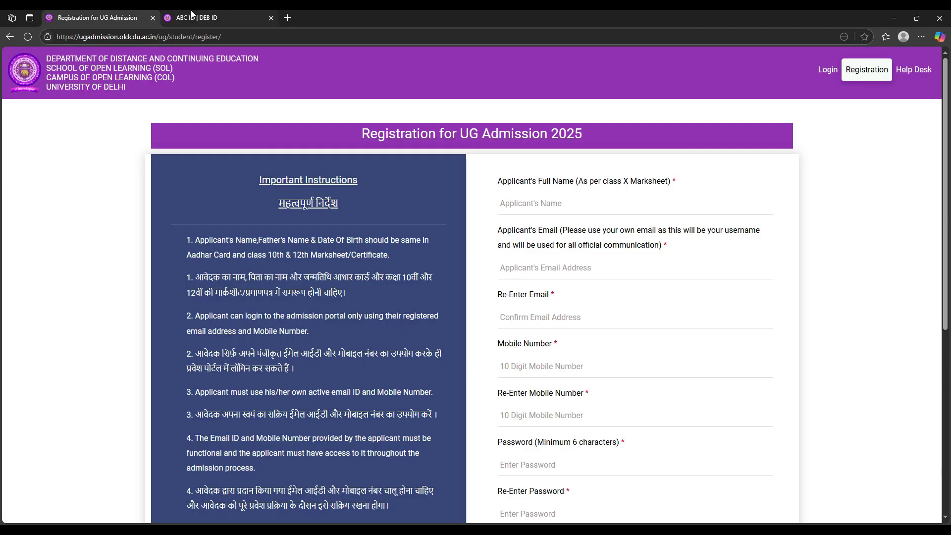
pyautogui.hotkey('ctrl', 'Tab')
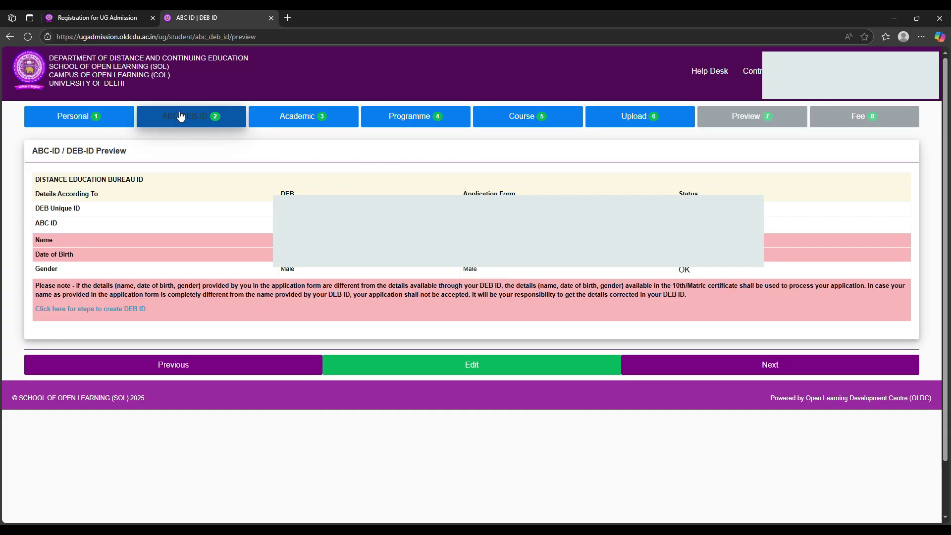
pyautogui.click(445, 368)
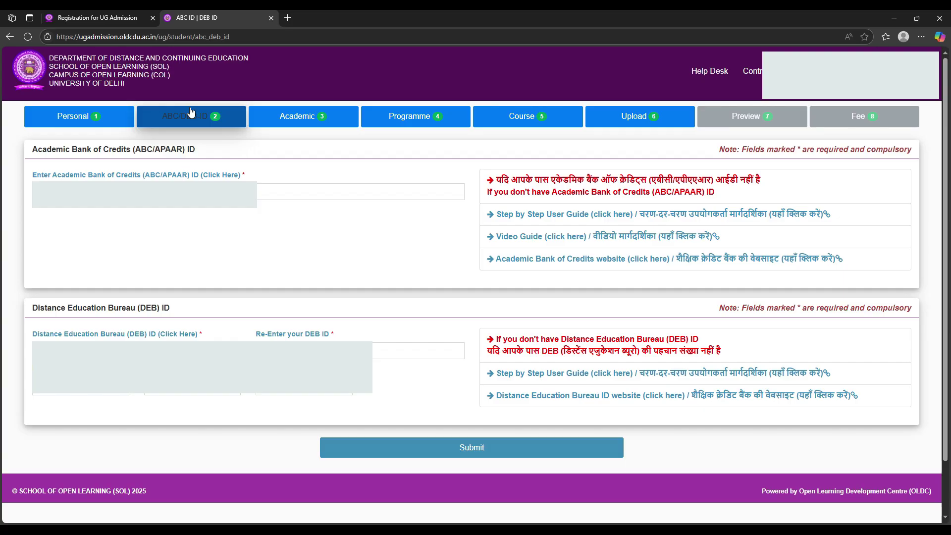
pyautogui.click(191, 112)
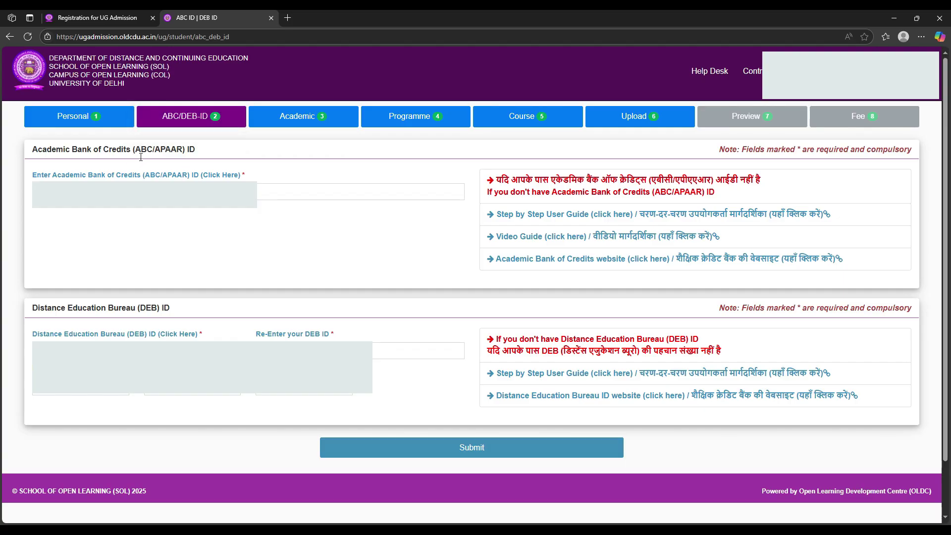
# Examine the Academic Bank of Credits (ABC/APAAR) ID and Distance Education Bureau (DEB) ID section headings.
pyautogui.moveTo(135, 153); pyautogui.dragTo(185, 157)
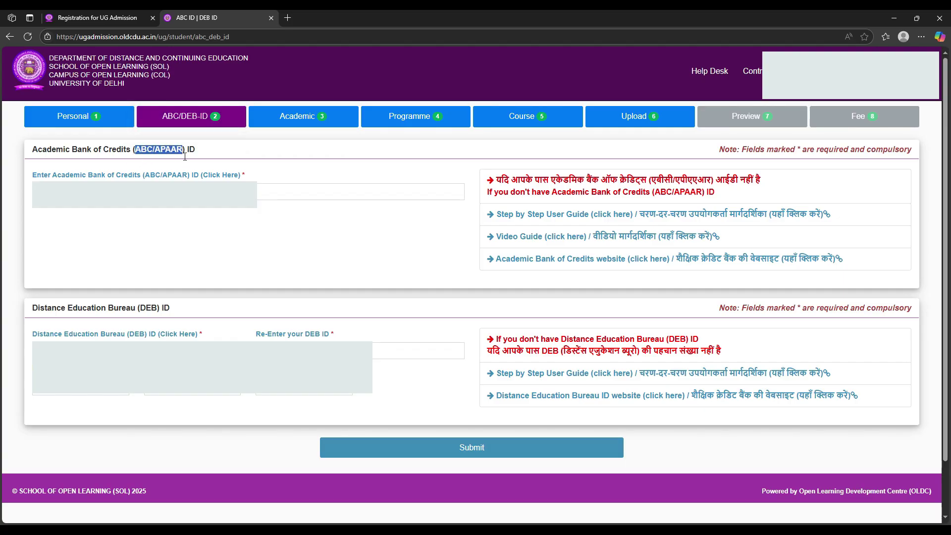
pyautogui.click(255, 156)
pyautogui.moveTo(31, 158); pyautogui.dragTo(132, 156)
pyautogui.click(231, 152)
pyautogui.moveTo(154, 150); pyautogui.dragTo(174, 156)
pyautogui.click(157, 157)
pyautogui.moveTo(34, 151); pyautogui.dragTo(209, 157)
pyautogui.click(217, 157)
pyautogui.moveTo(143, 315); pyautogui.dragTo(198, 313)
pyautogui.click(198, 313)
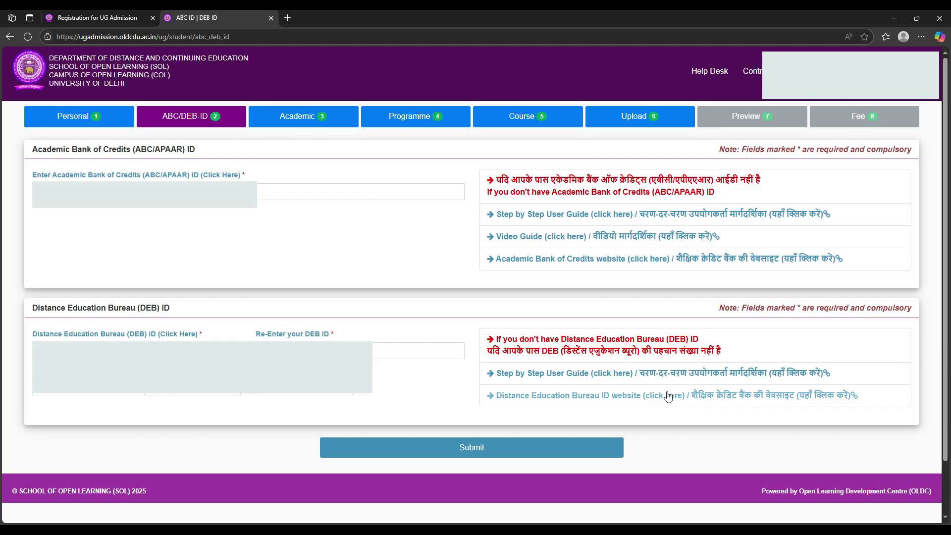
# Open the Distance Education Bureau ID website, look over its DEB ID creation section, and return to the application's ABC/DEB-ID form.
pyautogui.click(547, 397)
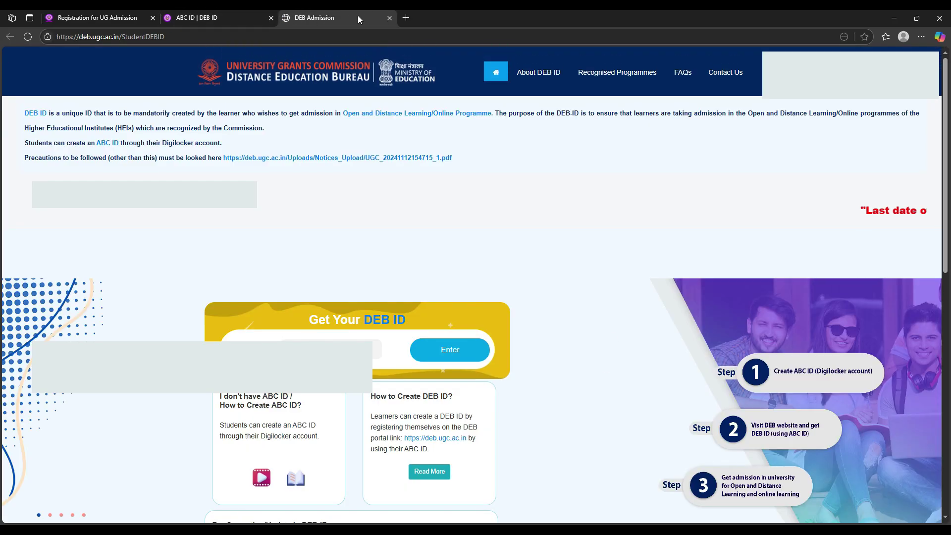
pyautogui.click(261, 15)
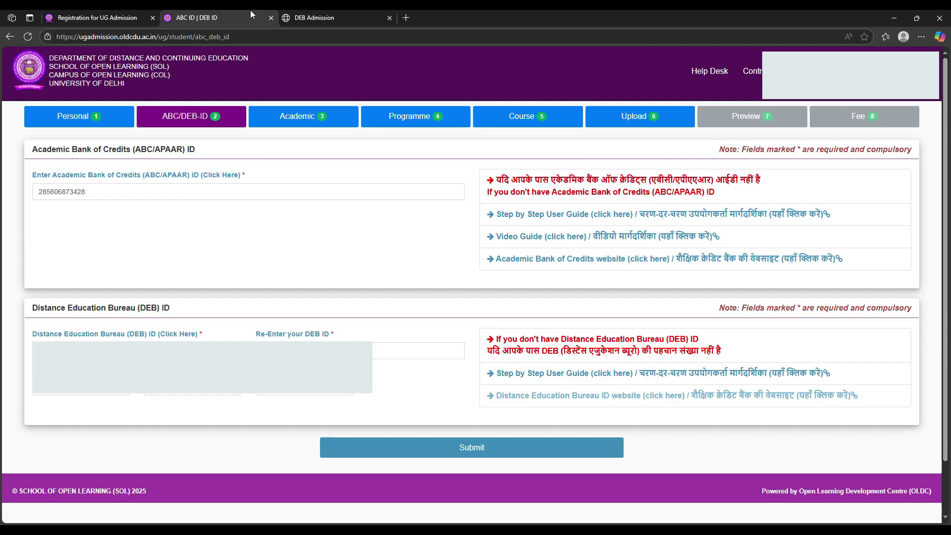
pyautogui.click(327, 17)
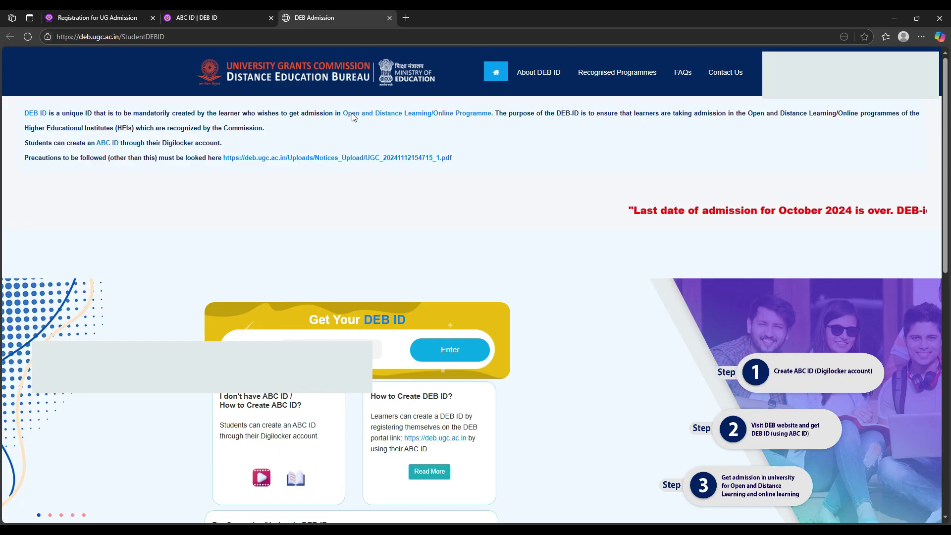
pyautogui.scroll(-1, 341, 237)
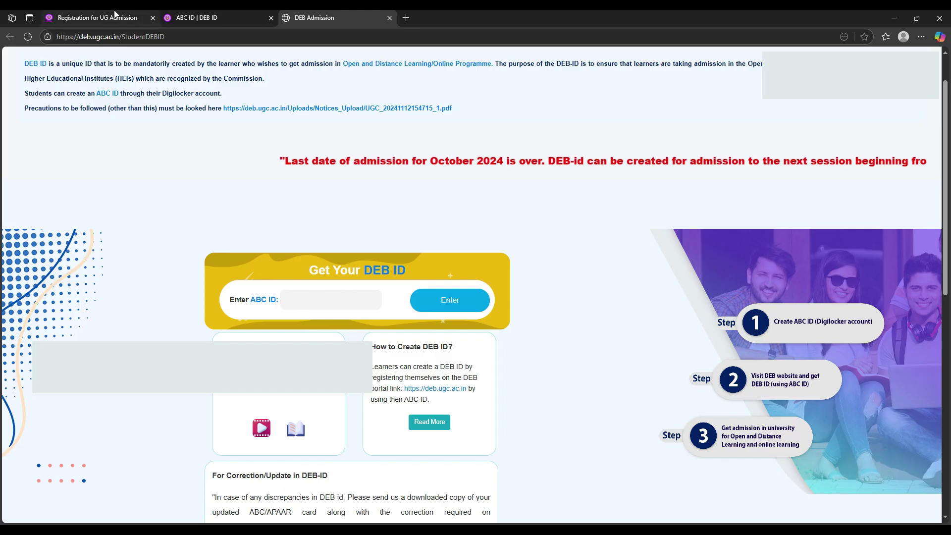
pyautogui.click(141, 16)
pyautogui.click(220, 12)
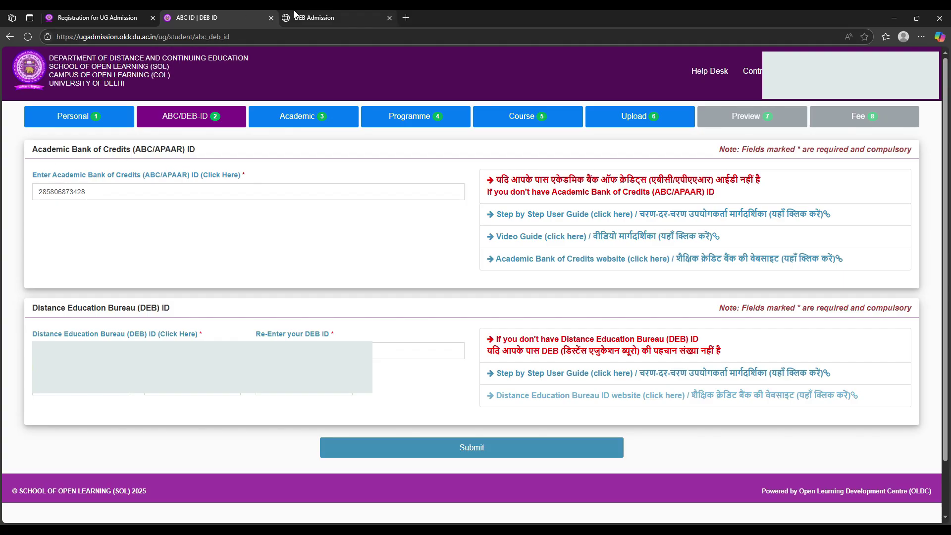
pyautogui.hotkey('ctrl', 'Tab')
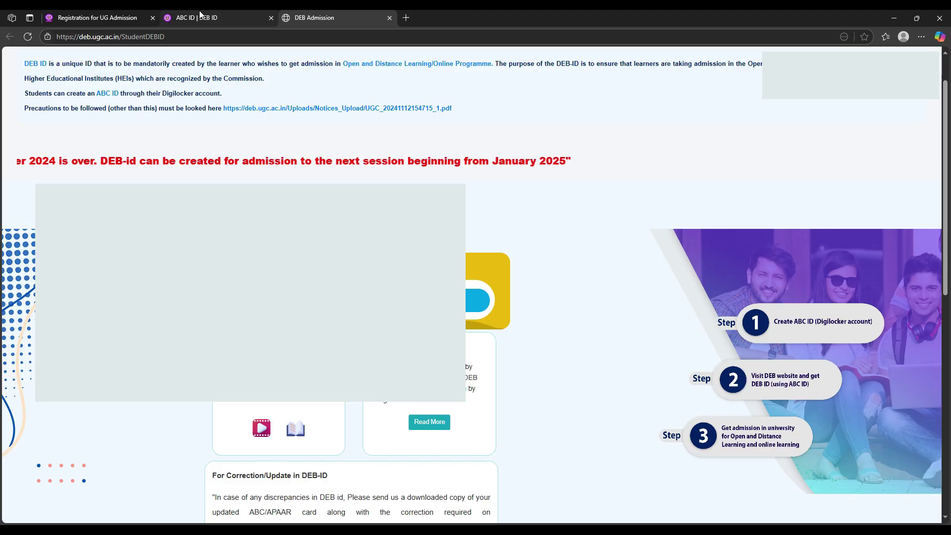
pyautogui.click(198, 15)
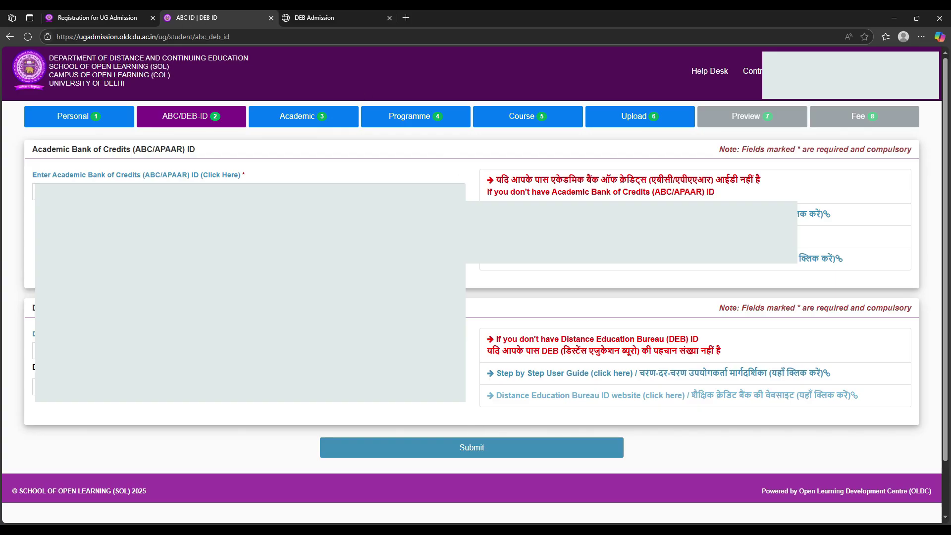
# Submit the ABC and DEB ID details and proceed from their preview to the academic details.
pyautogui.click(478, 450)
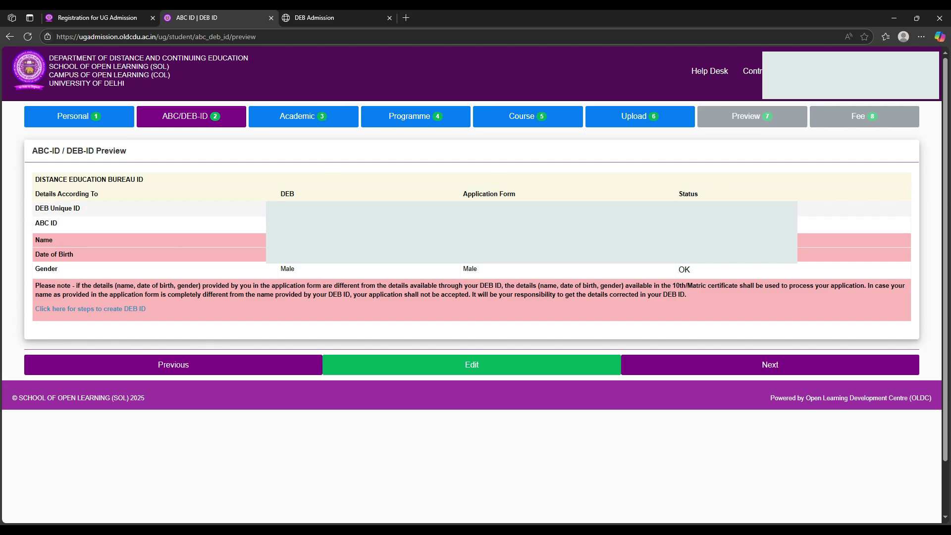
pyautogui.click(760, 373)
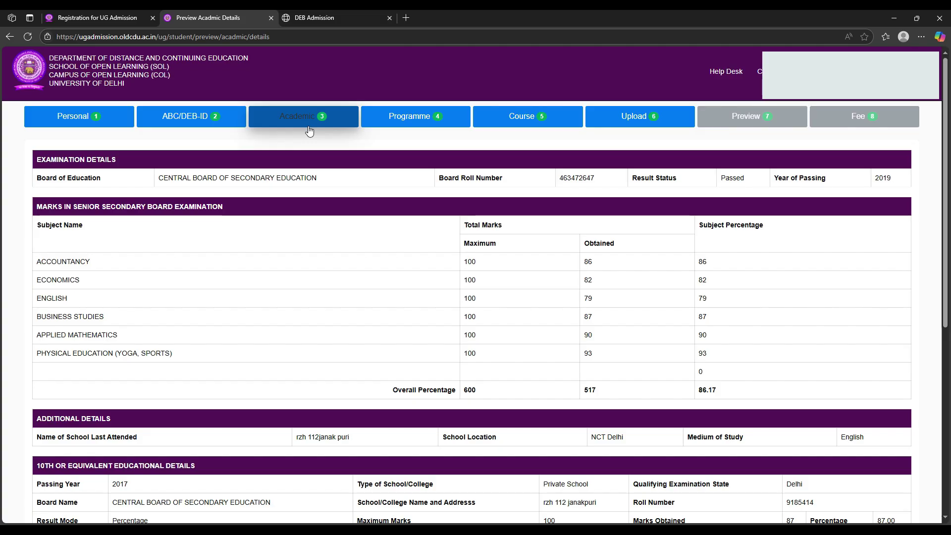
# Review the academic details preview down to the studied languages and open the academic details for editing.
pyautogui.scroll(-5, 336, 149)
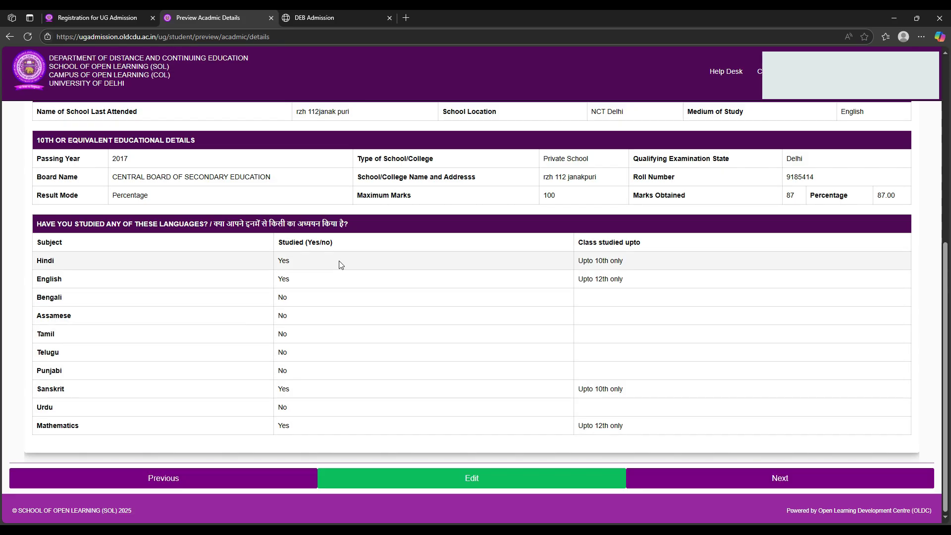
pyautogui.scroll(5, 382, 269)
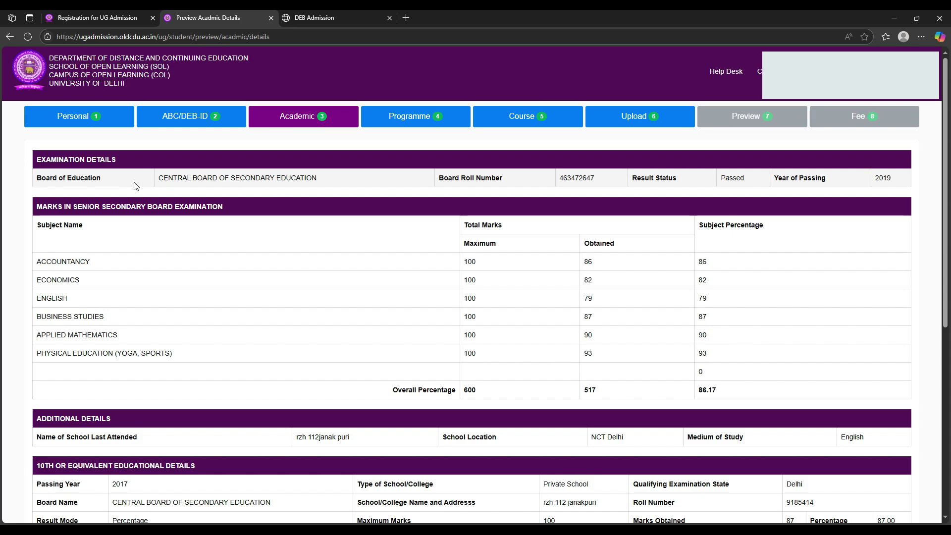
pyautogui.scroll(-7, 434, 397)
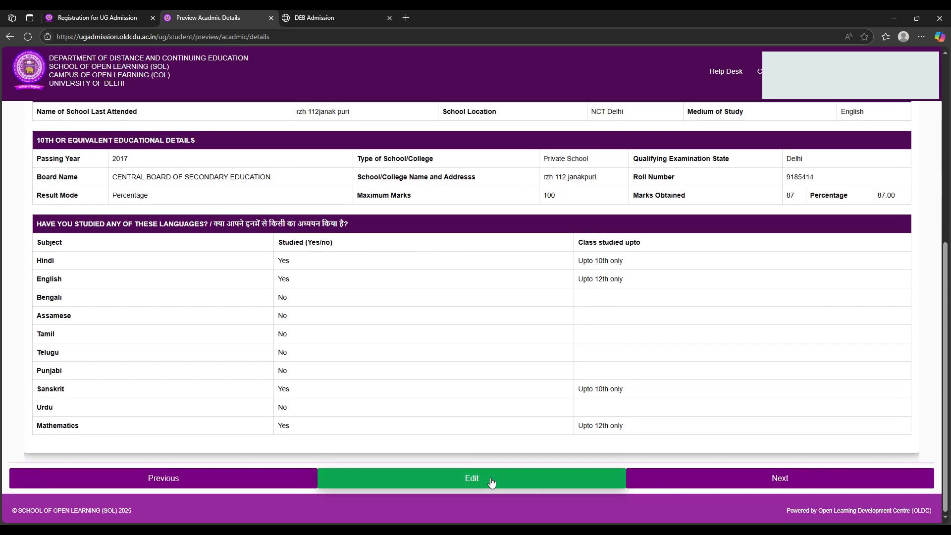
pyautogui.click(493, 479)
pyautogui.click(522, 100)
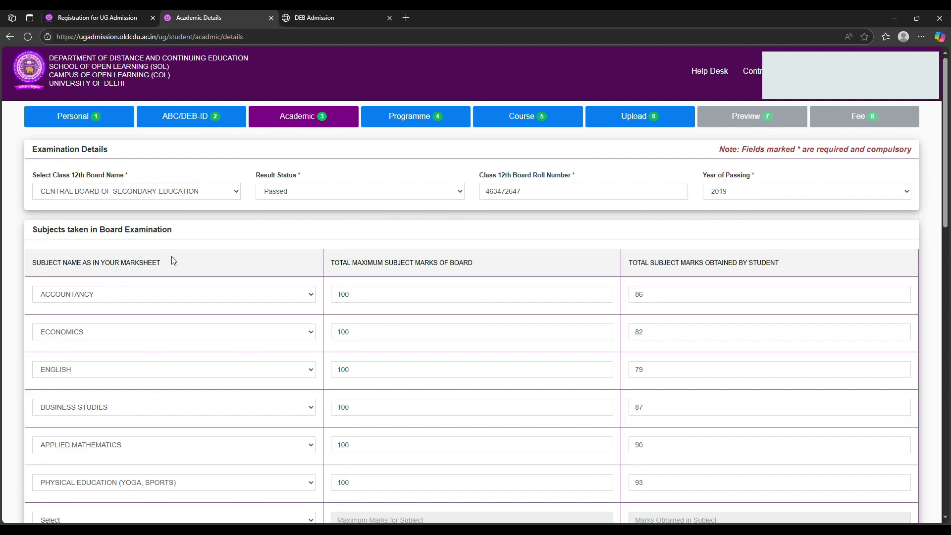
# Examine the total maximum subject marks column in the board examination subjects table.
pyautogui.scroll(-1, 406, 225)
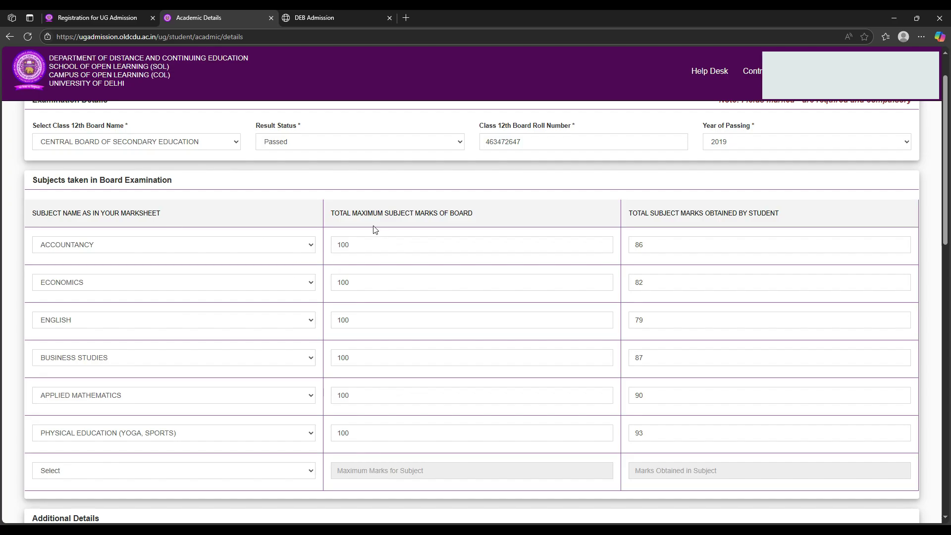
pyautogui.moveTo(331, 218); pyautogui.dragTo(488, 221)
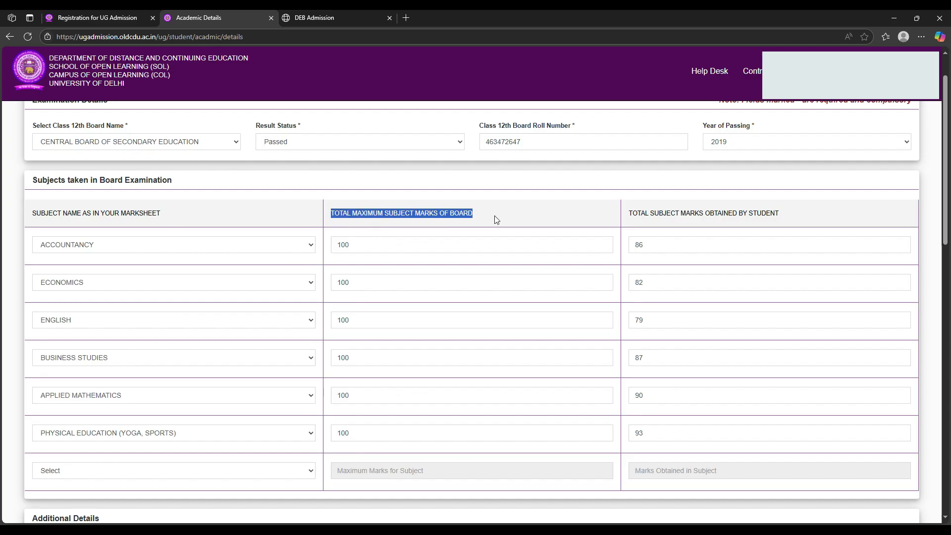
pyautogui.click(494, 220)
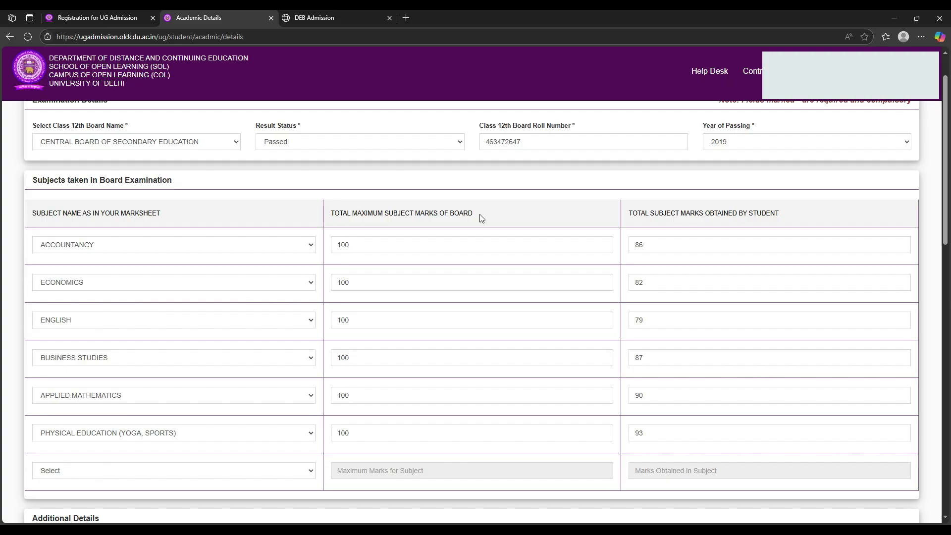
pyautogui.moveTo(331, 218); pyautogui.dragTo(501, 214)
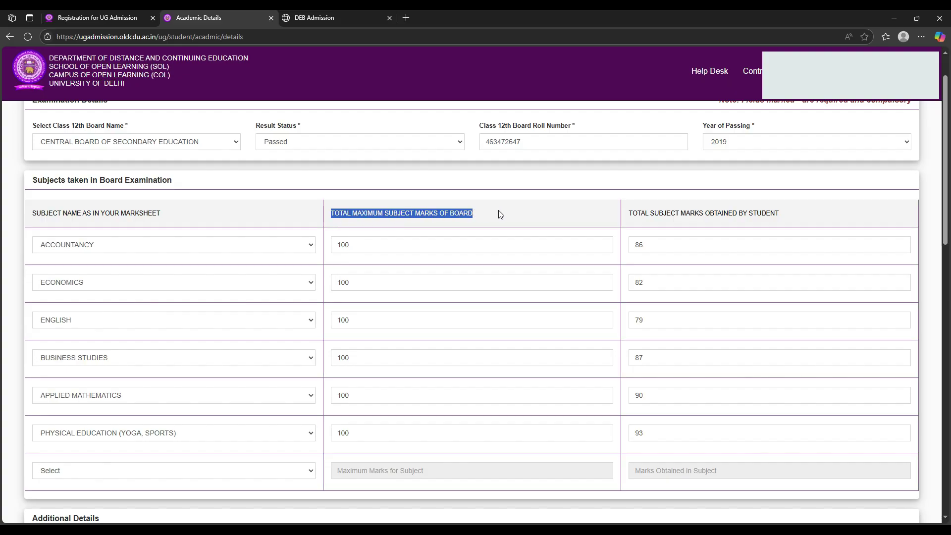
pyautogui.click(481, 224)
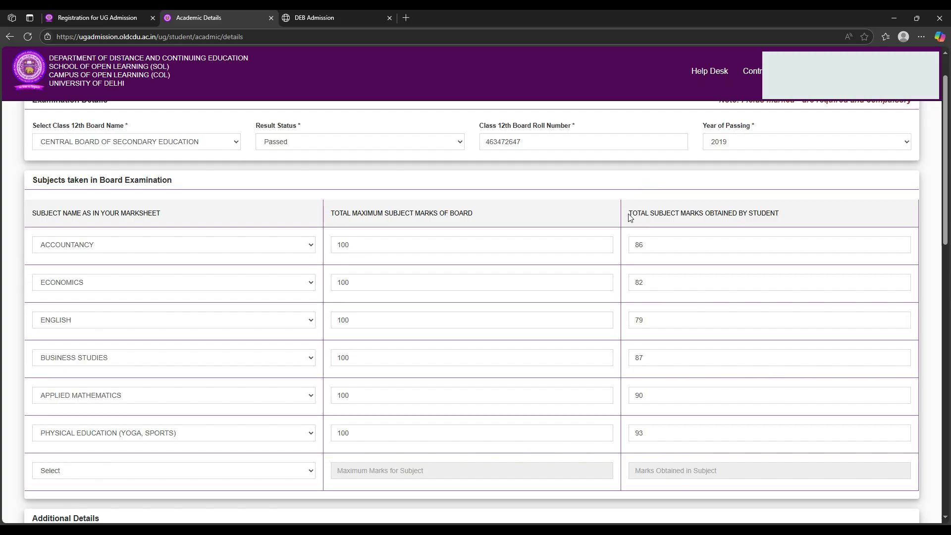
# Examine the obtained marks column and the subject rows, including the empty one, in the board examination subjects table.
pyautogui.moveTo(630, 218); pyautogui.dragTo(787, 219)
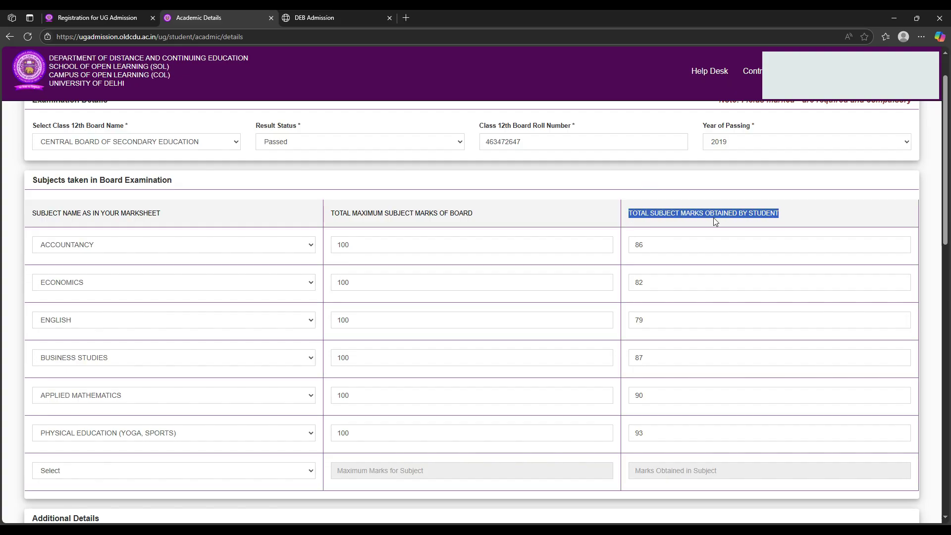
pyautogui.click(715, 221)
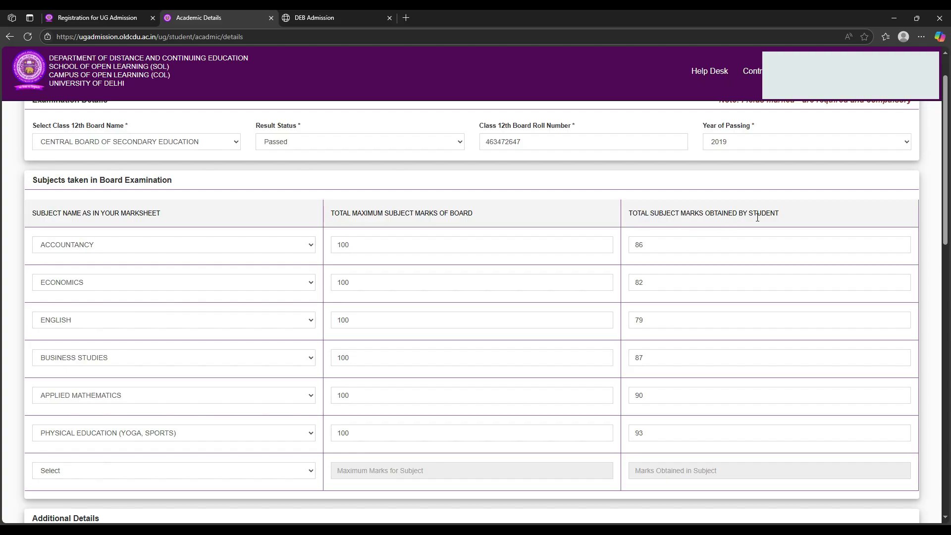
pyautogui.scroll(-2, 675, 386)
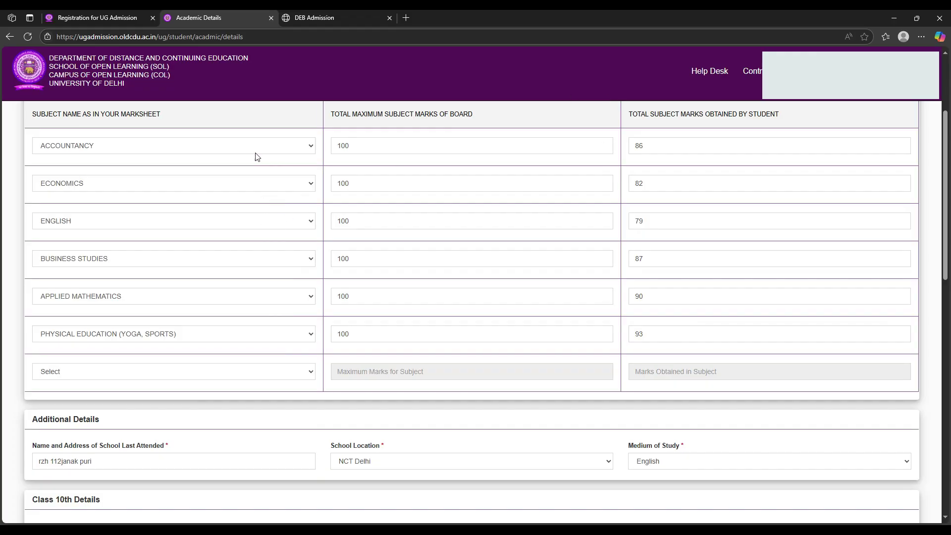
pyautogui.scroll(1, 187, 202)
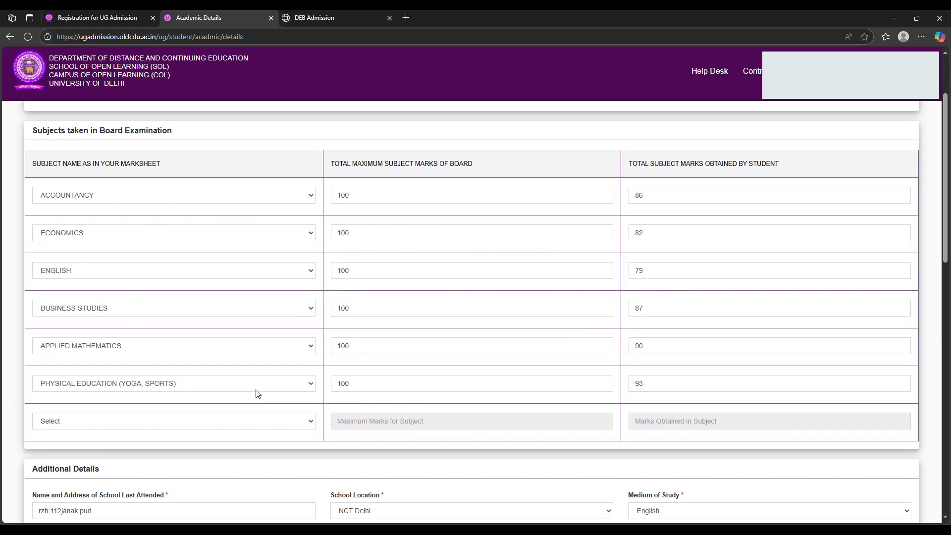
pyautogui.click(110, 422)
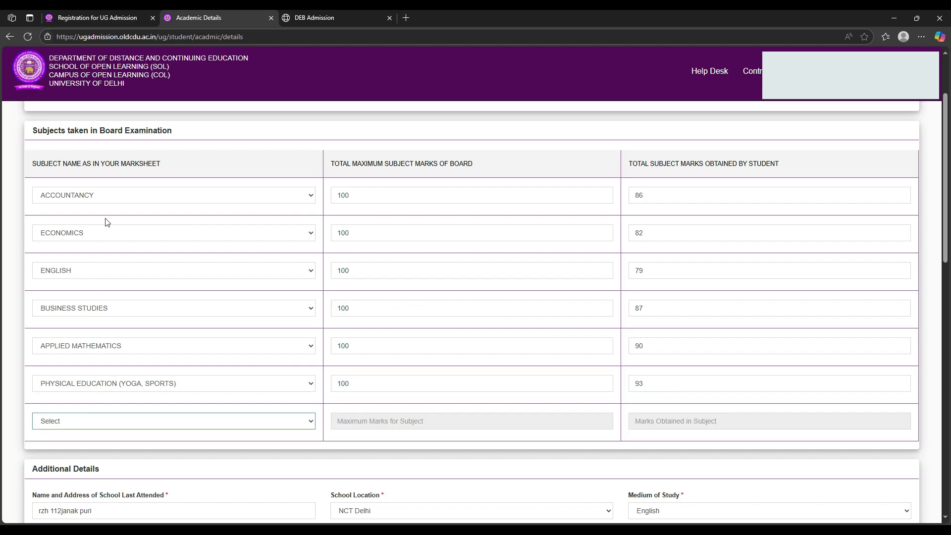
pyautogui.click(198, 447)
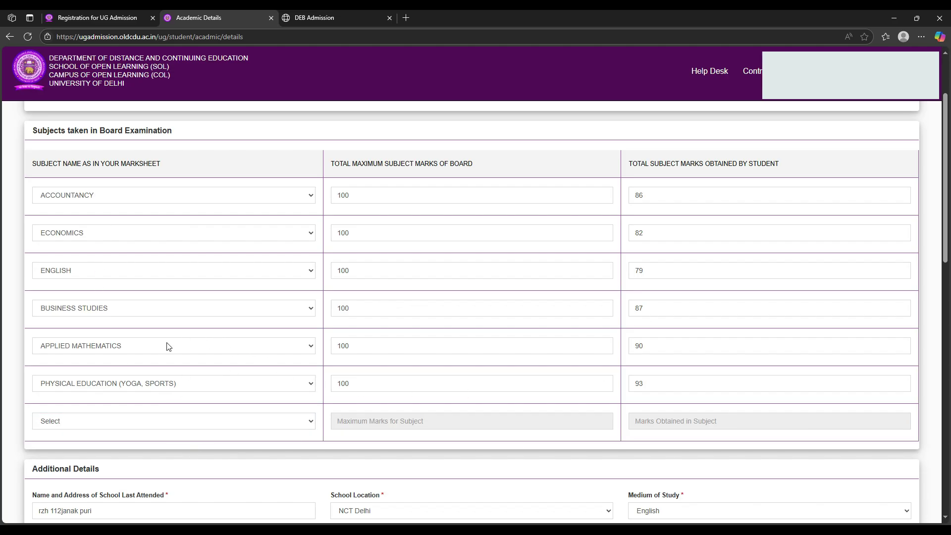
pyautogui.click(179, 391)
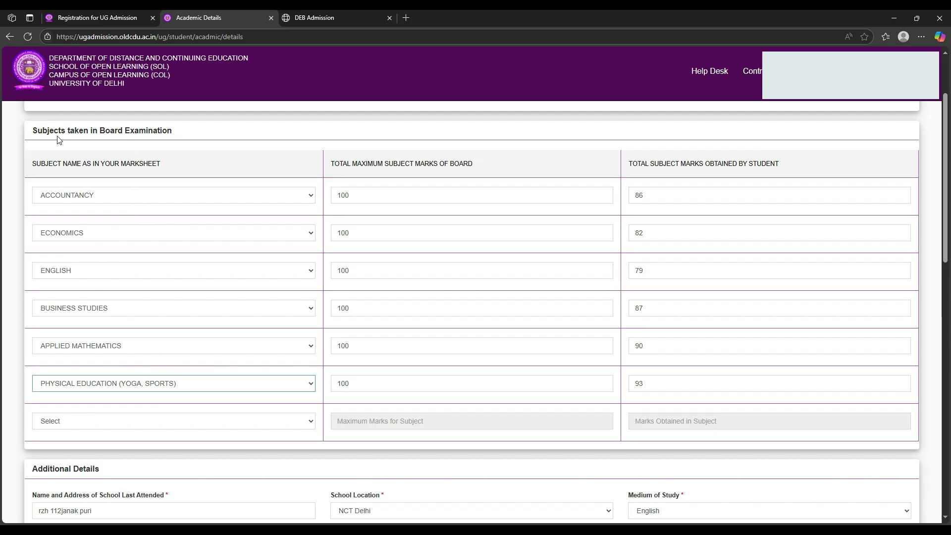
pyautogui.click(3, 226)
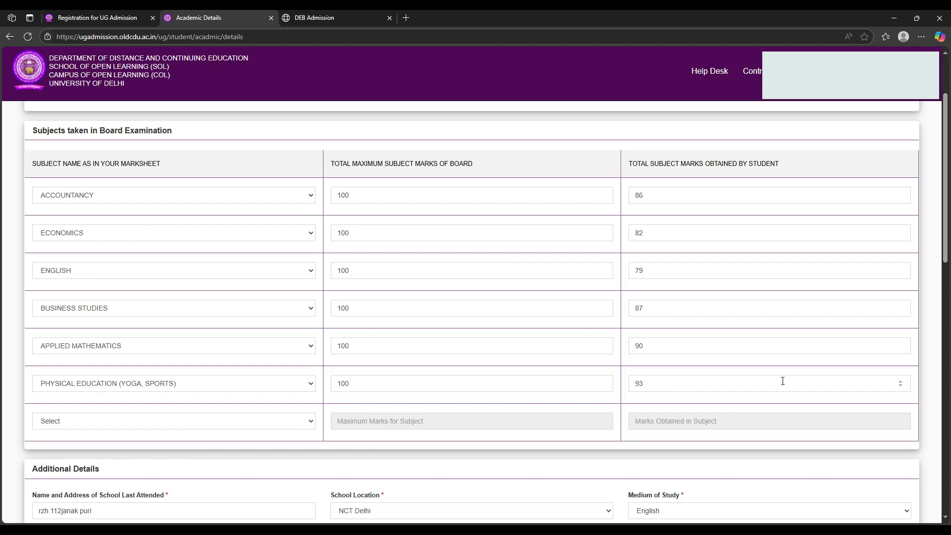
# Review the Additional Details section, especially the name and address of the school last attended, along with the subjects table.
pyautogui.scroll(-3, 620, 283)
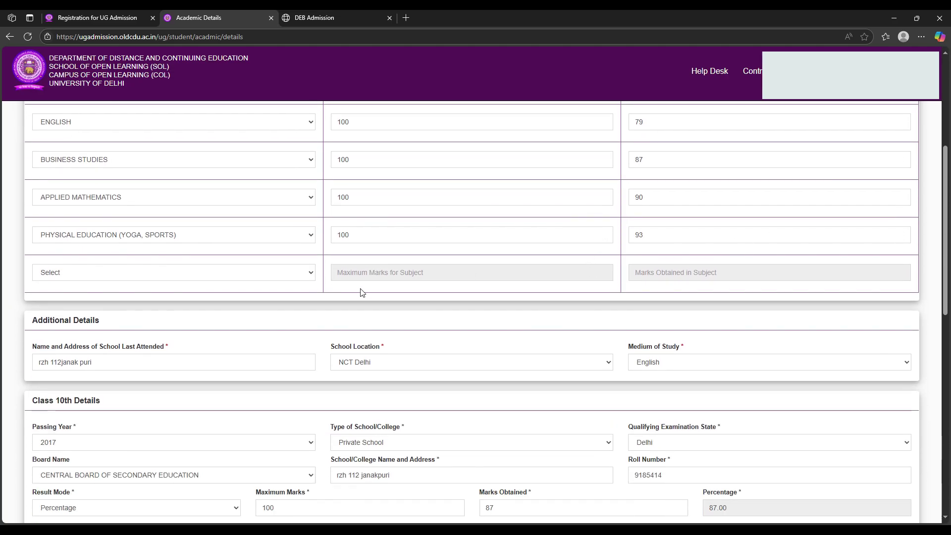
pyautogui.scroll(-1, 299, 311)
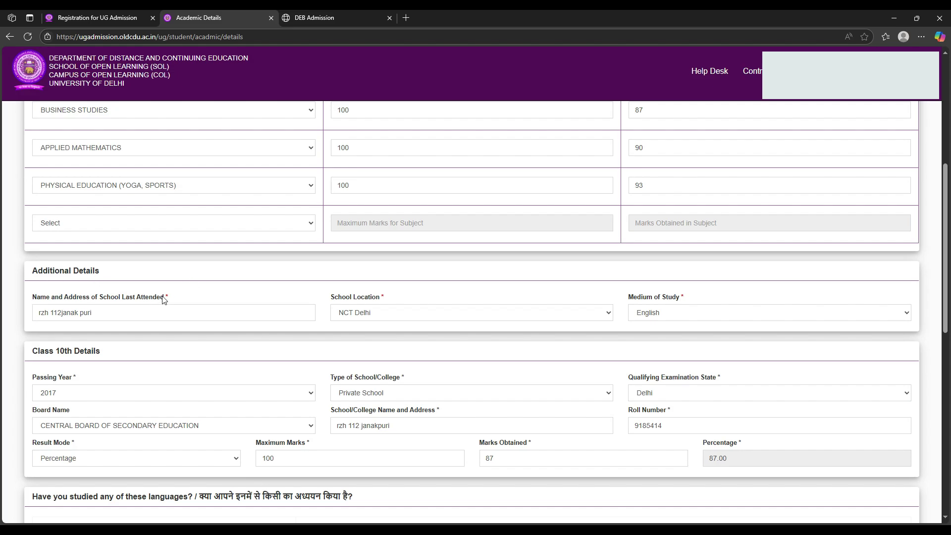
pyautogui.moveTo(165, 299); pyautogui.dragTo(32, 301)
pyautogui.click(208, 283)
pyautogui.scroll(-5, 366, 346)
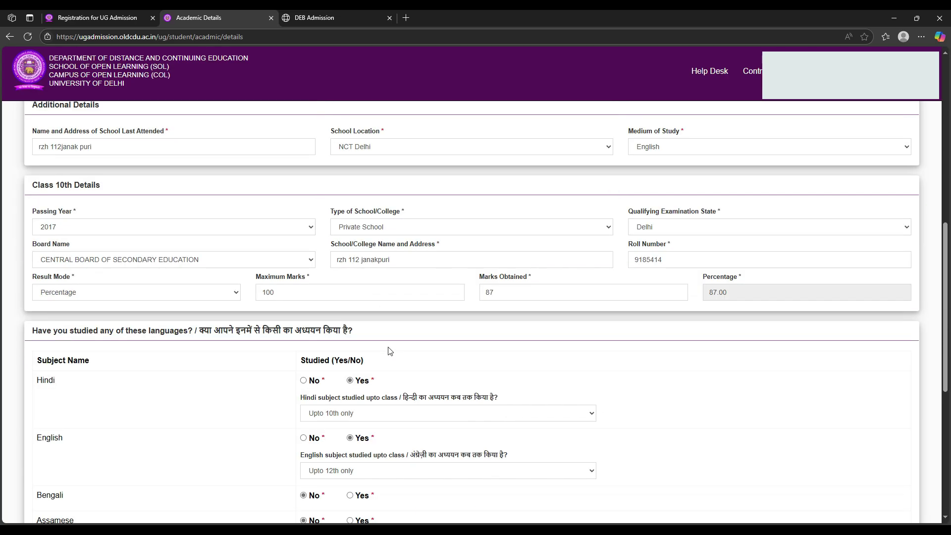
pyautogui.scroll(7, 430, 350)
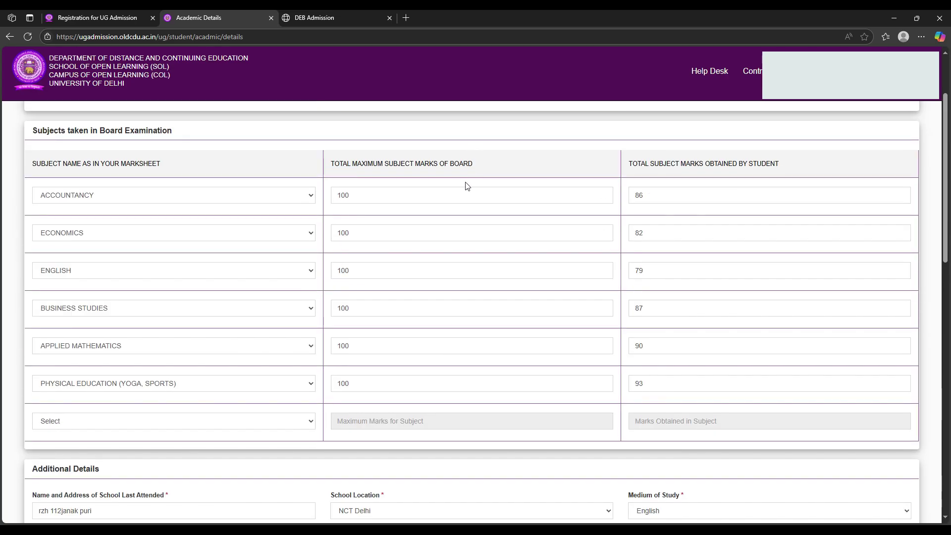
pyautogui.scroll(2, 467, 185)
pyautogui.scroll(-3, 202, 271)
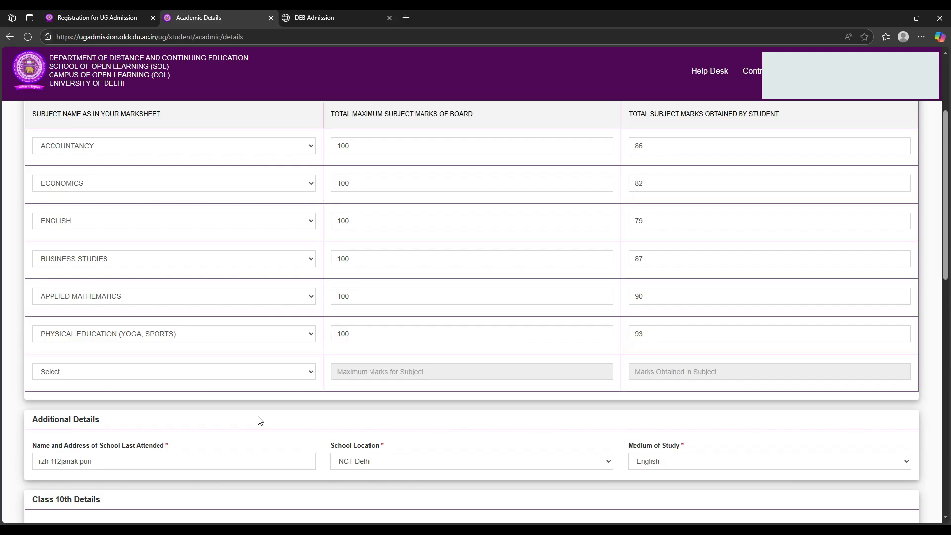
# Review the Class 10th passing year, school type and roll number fields and compare them with the Class 12th examination details.
pyautogui.scroll(-2, 259, 418)
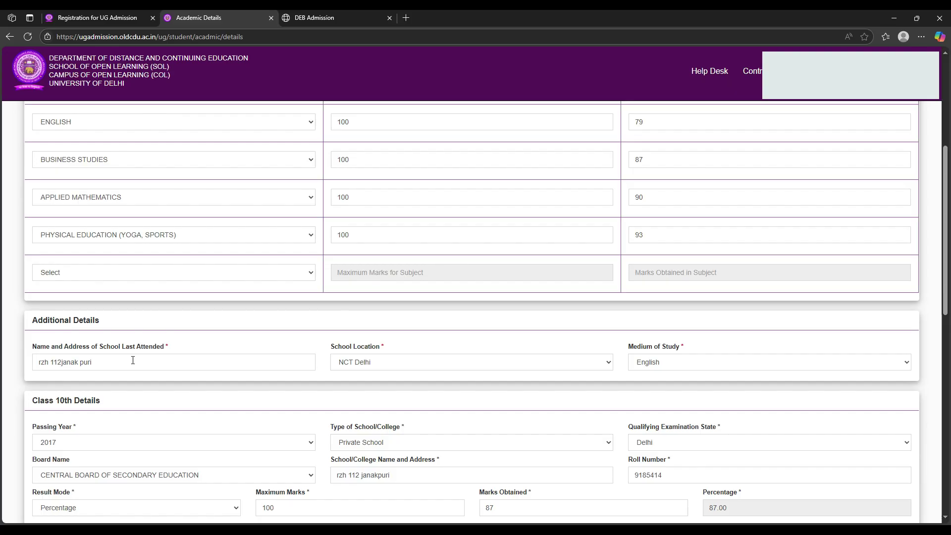
pyautogui.scroll(-2, 389, 352)
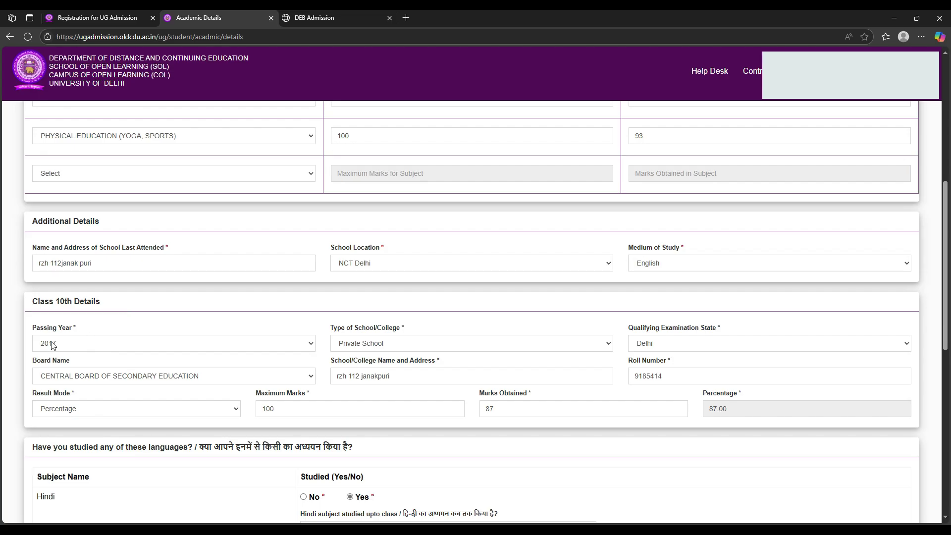
pyautogui.click(393, 347)
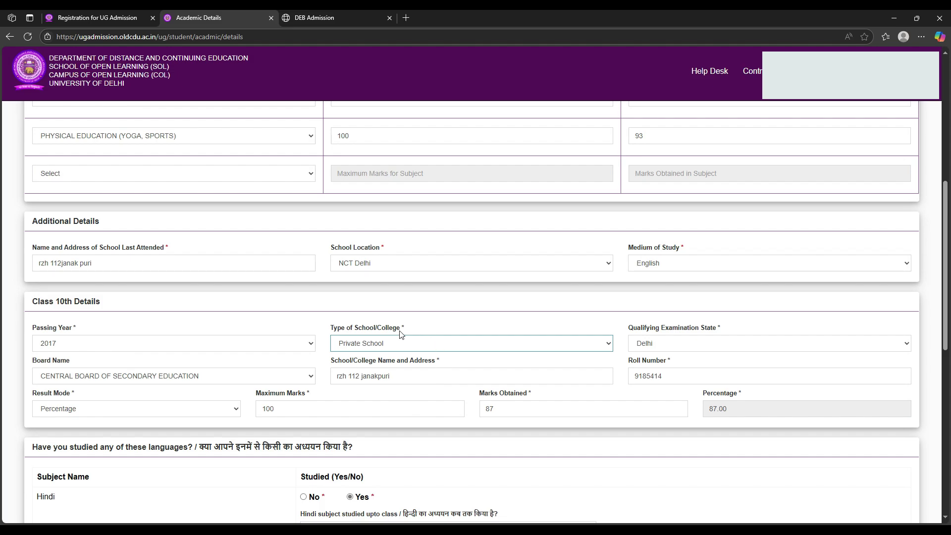
pyautogui.click(399, 331)
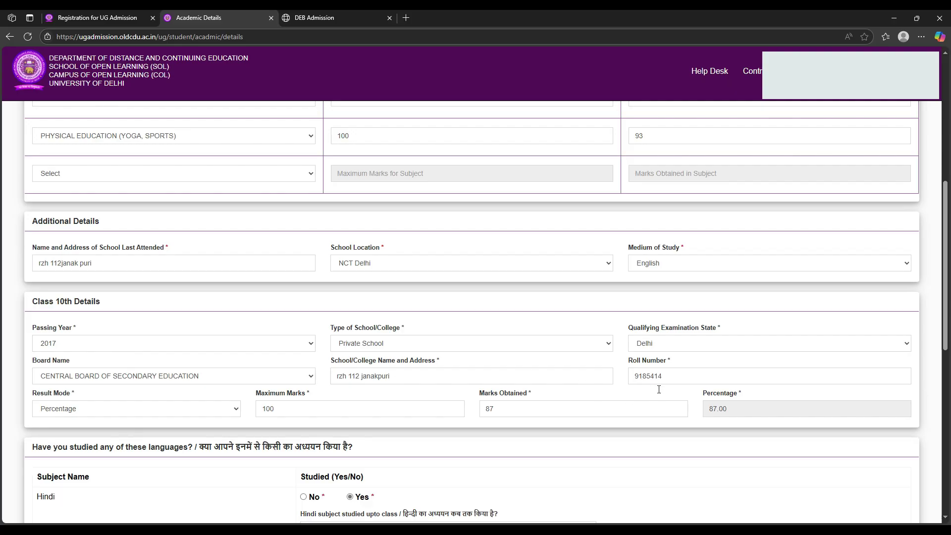
pyautogui.scroll(7, 662, 384)
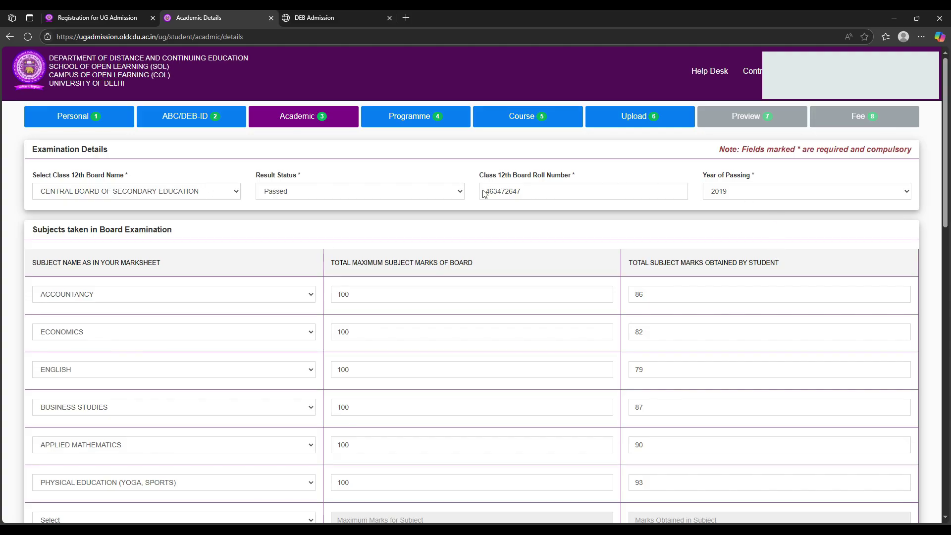
pyautogui.scroll(-8, 552, 252)
pyautogui.scroll(-3, 552, 251)
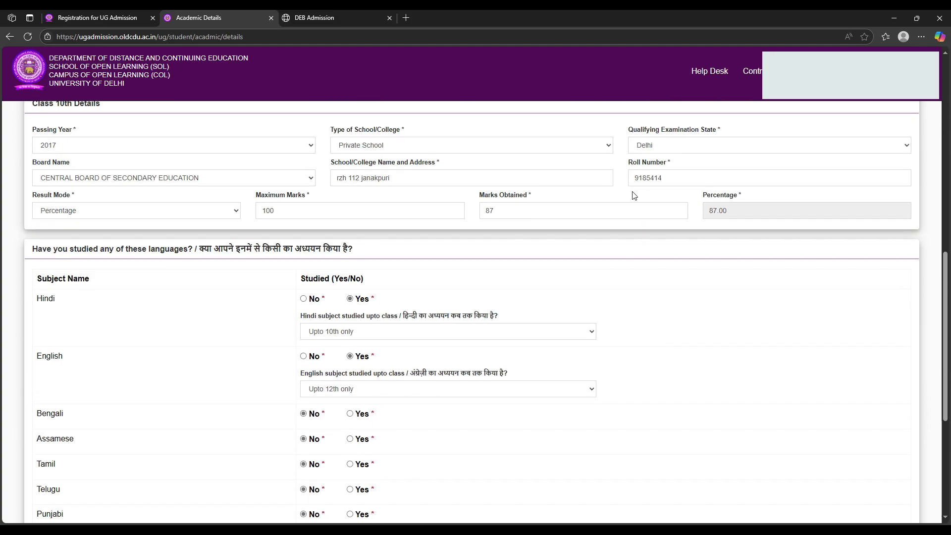
pyautogui.scroll(9, 633, 195)
pyautogui.scroll(2, 602, 259)
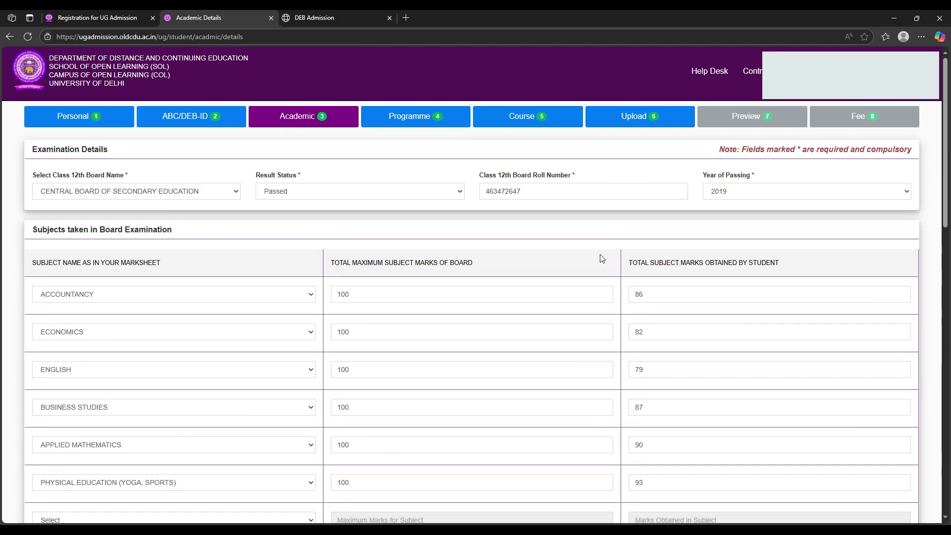
pyautogui.scroll(-8, 602, 258)
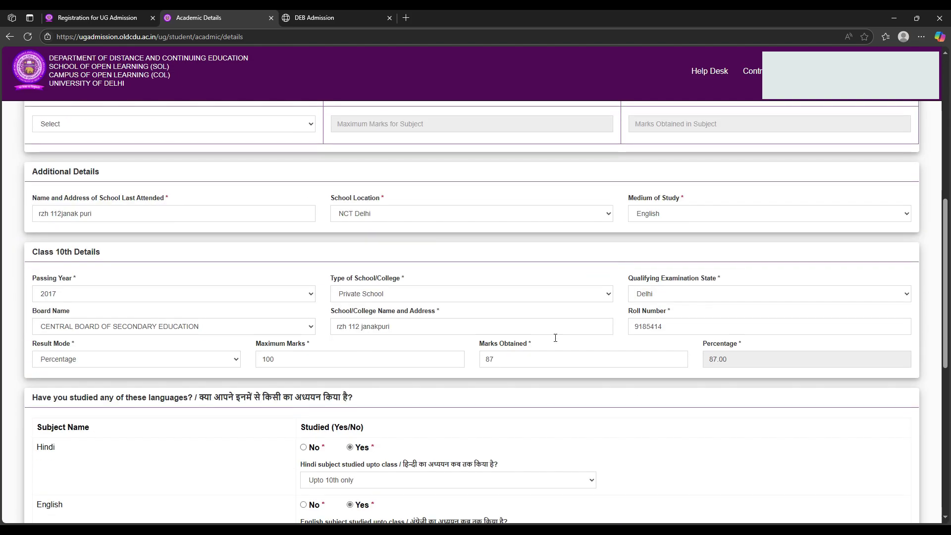
# Set the Class 10th maximum marks to 600 and the marks obtained to 545, keeping the result mode as Percentage.
pyautogui.scroll(-2, 568, 369)
pyautogui.scroll(1, 568, 369)
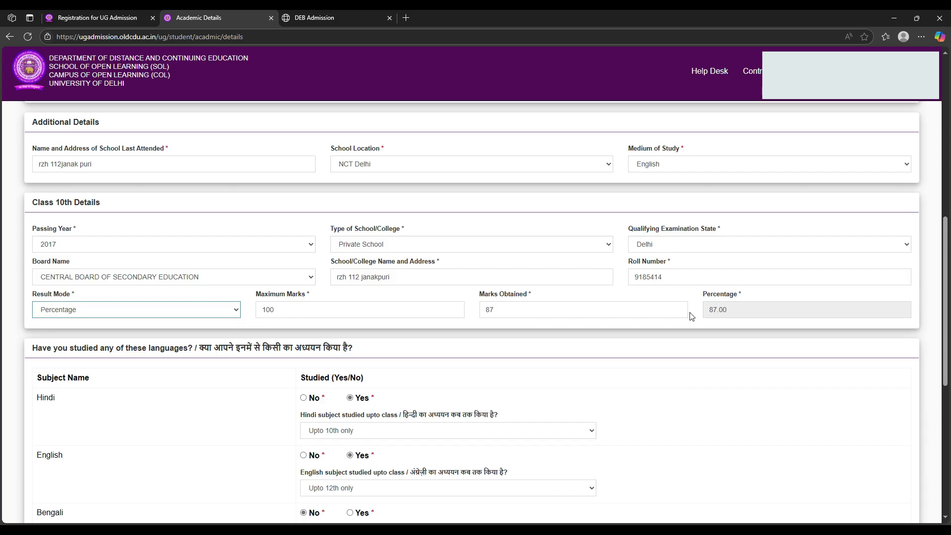
pyautogui.press('Tab')
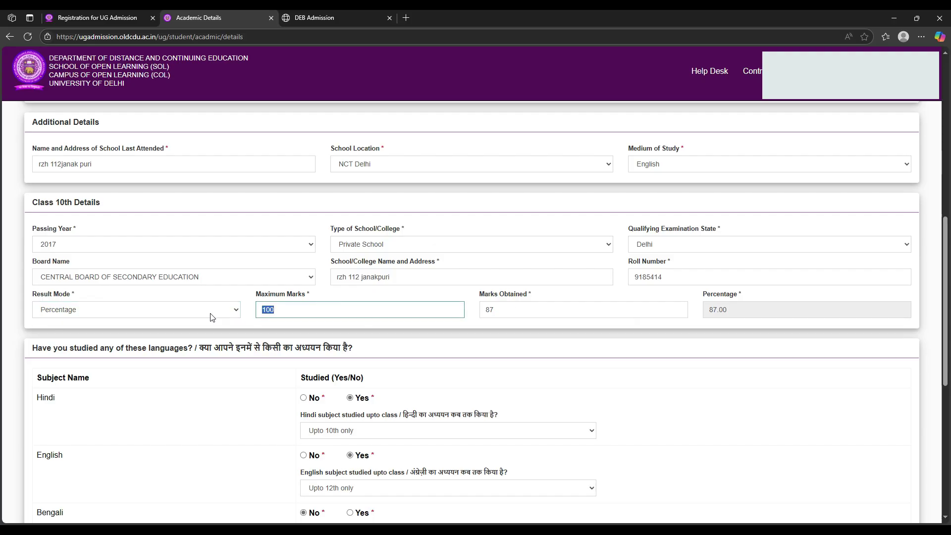
pyautogui.write('600')
pyautogui.moveTo(529, 311); pyautogui.dragTo(466, 315)
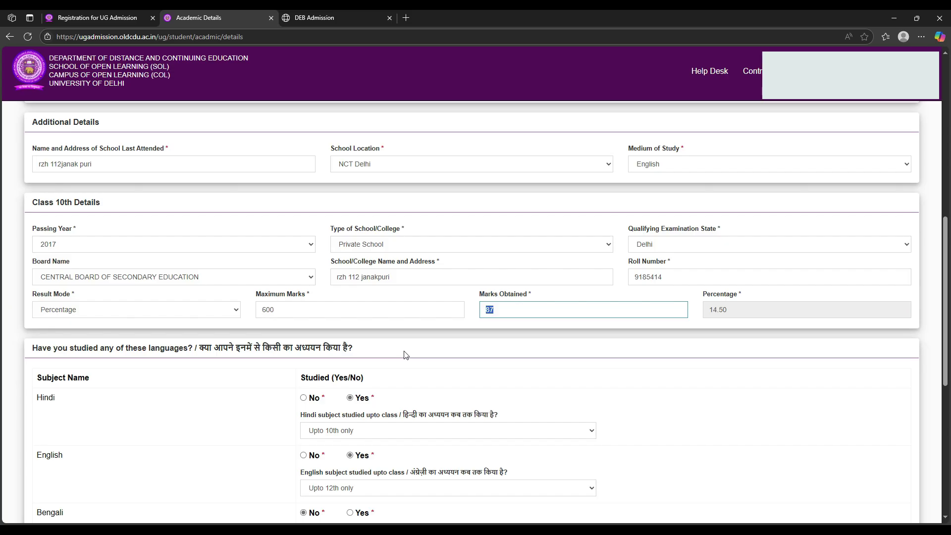
pyautogui.write('545')
pyautogui.click(404, 355)
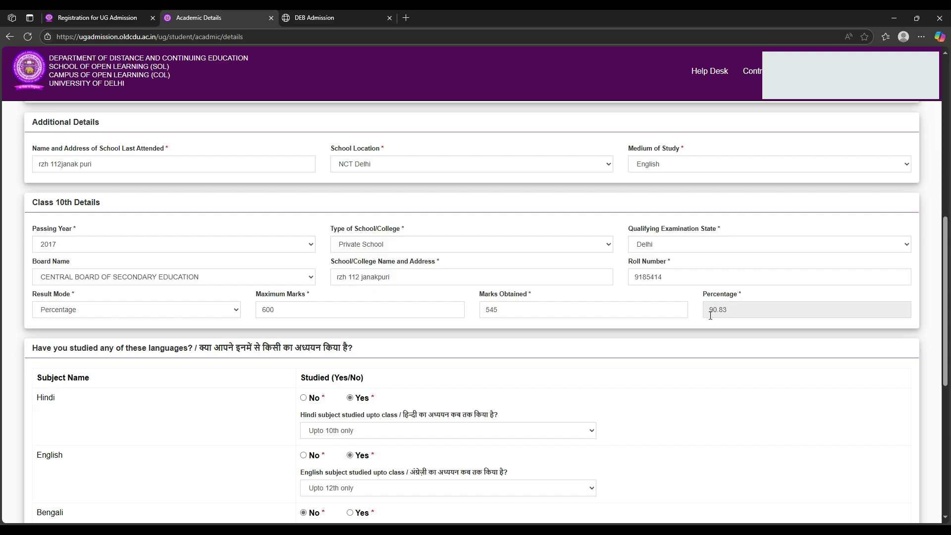
pyautogui.click(746, 310)
# Review the studied languages section from Hindi down to Mathematics and submit the academic details for preview.
pyautogui.scroll(-1, 322, 355)
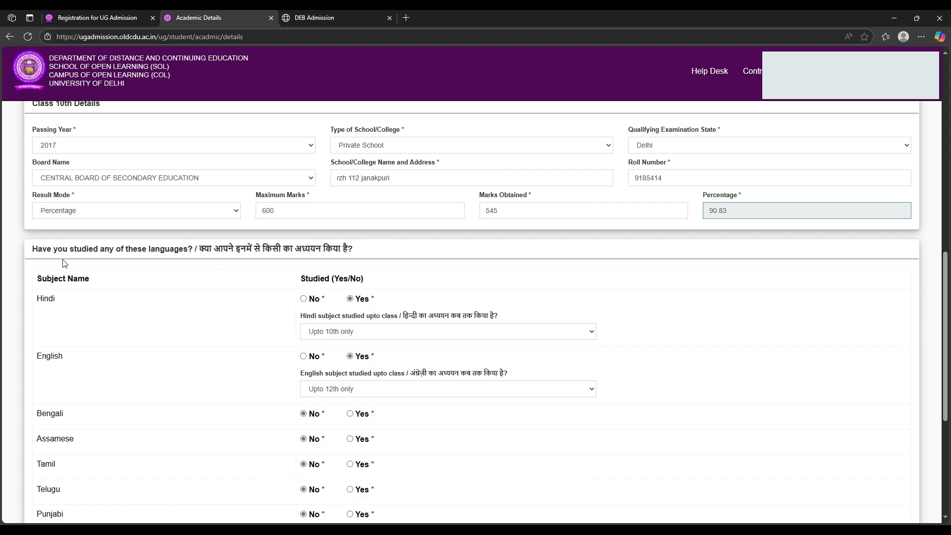
pyautogui.moveTo(32, 249); pyautogui.dragTo(352, 248)
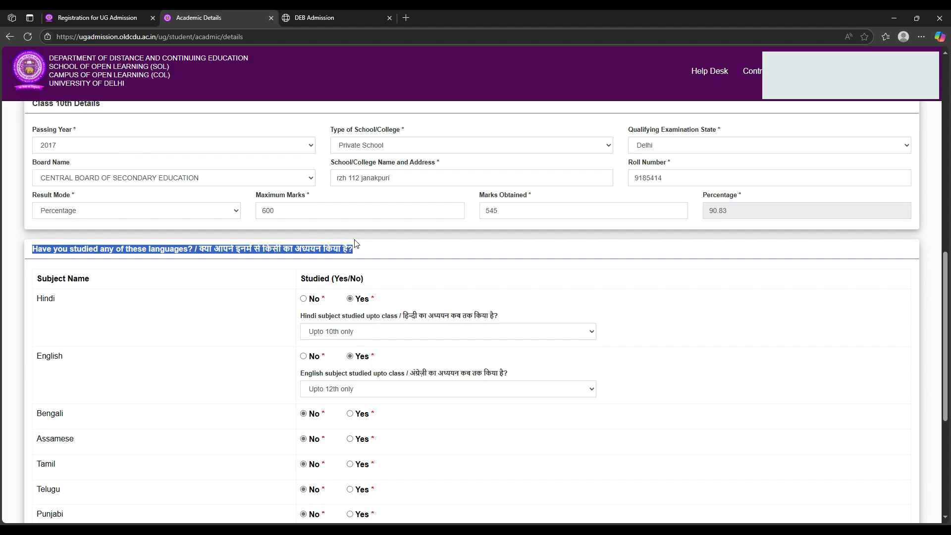
pyautogui.click(278, 273)
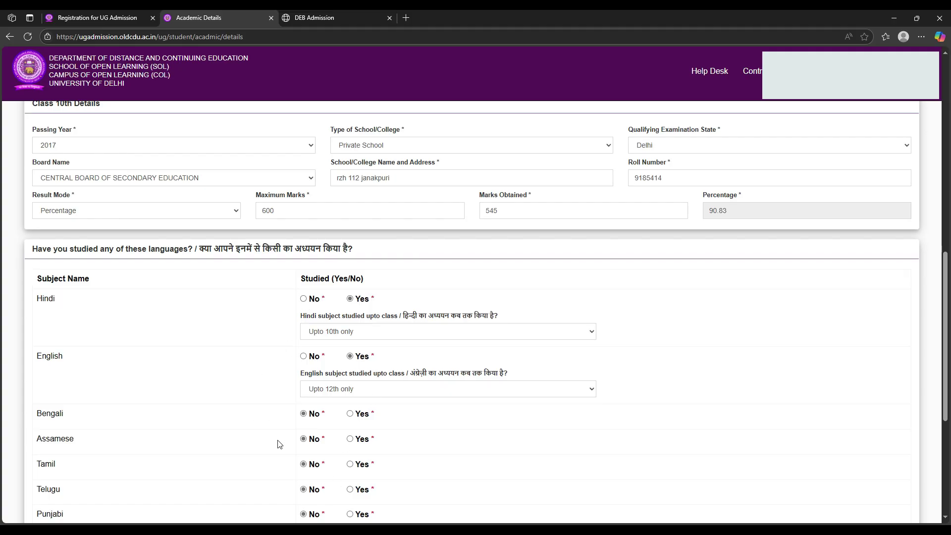
pyautogui.scroll(-2, 261, 270)
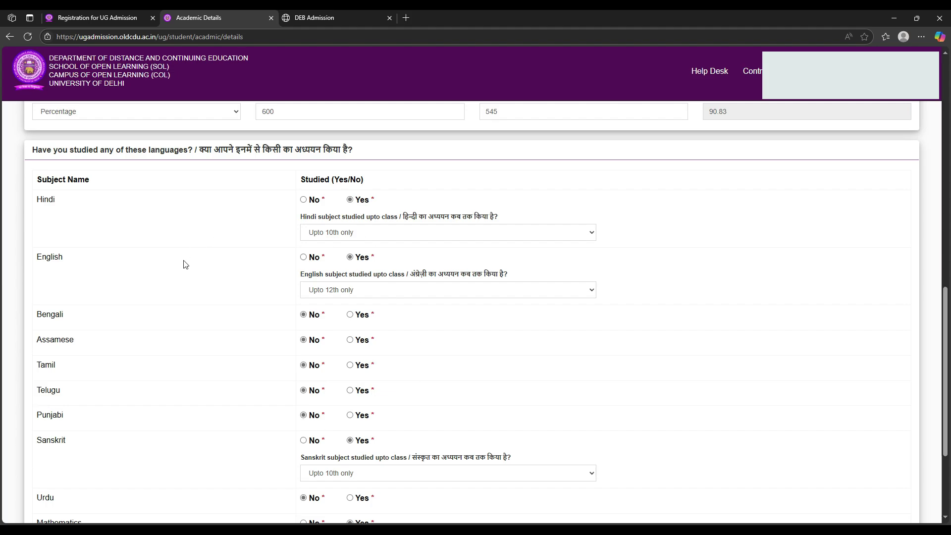
pyautogui.scroll(2, 227, 301)
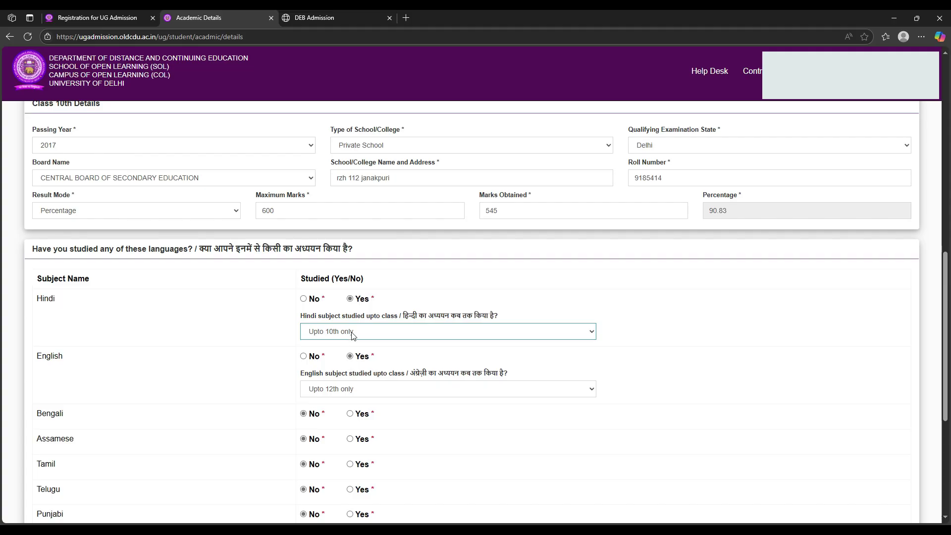
pyautogui.click(281, 371)
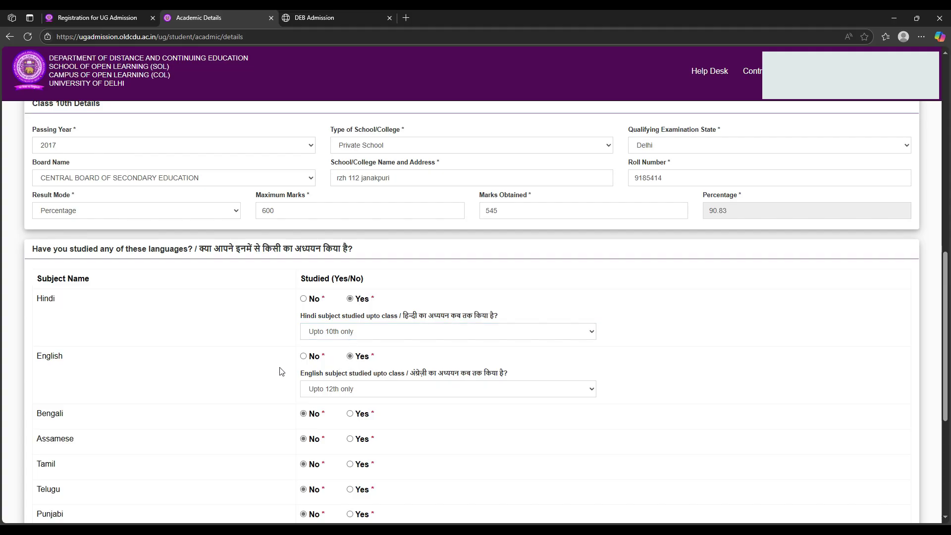
pyautogui.scroll(-1, 298, 365)
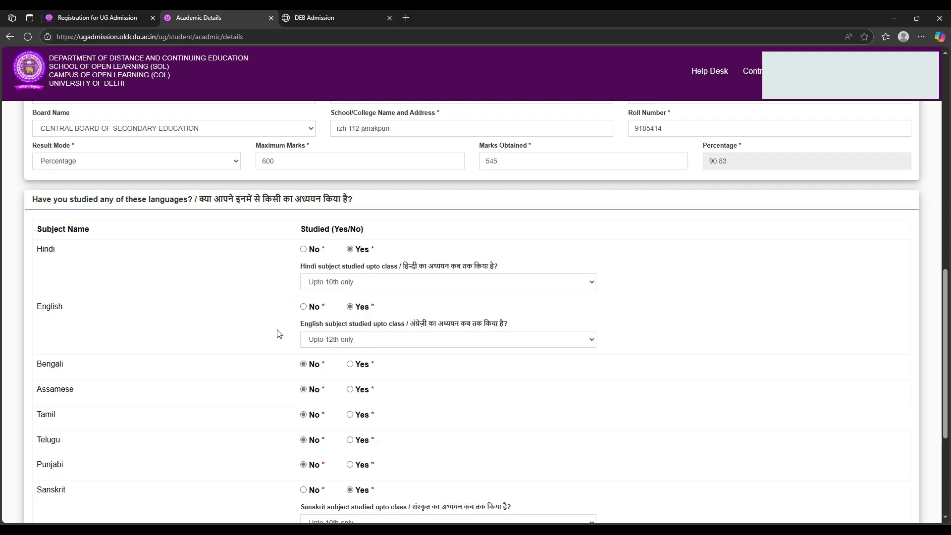
pyautogui.scroll(-2, 276, 332)
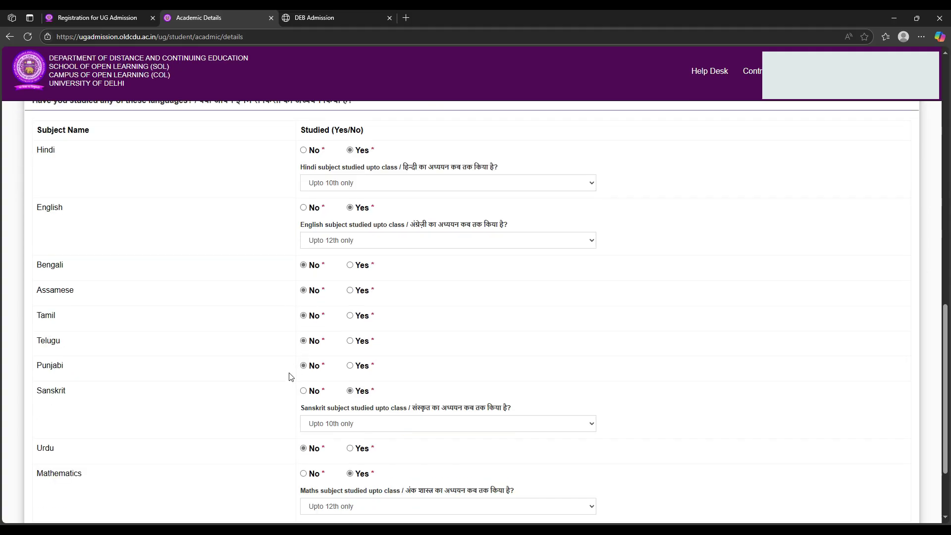
pyautogui.scroll(-2, 362, 391)
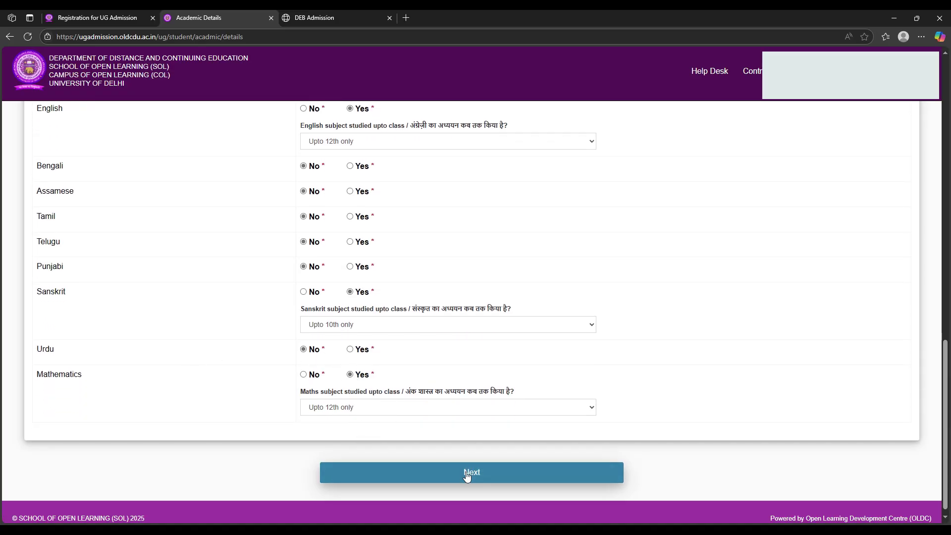
pyautogui.click(465, 473)
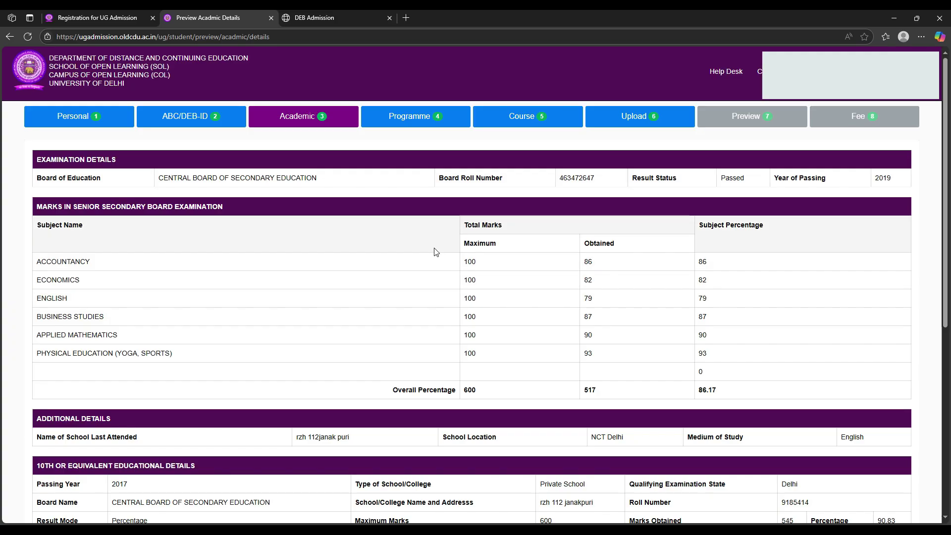
# Review the academic details preview, covering the Class 12th marks, school last attended, Class 10th details and studied languages.
pyautogui.scroll(-4, 435, 252)
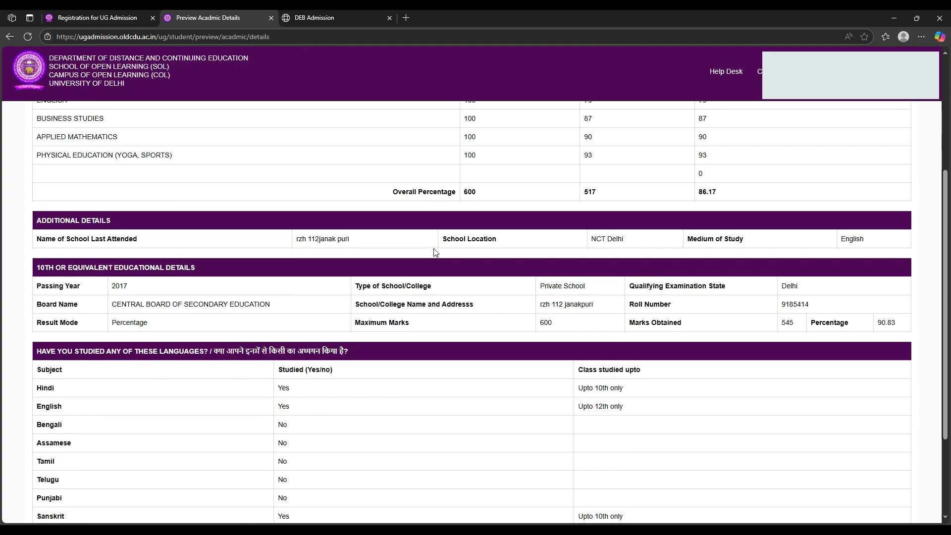
pyautogui.scroll(-3, 434, 252)
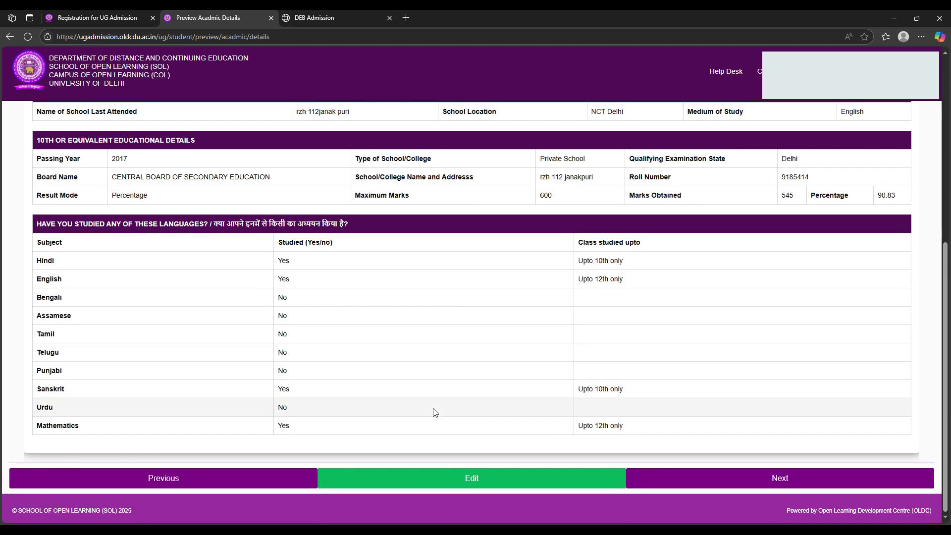
pyautogui.scroll(5, 425, 431)
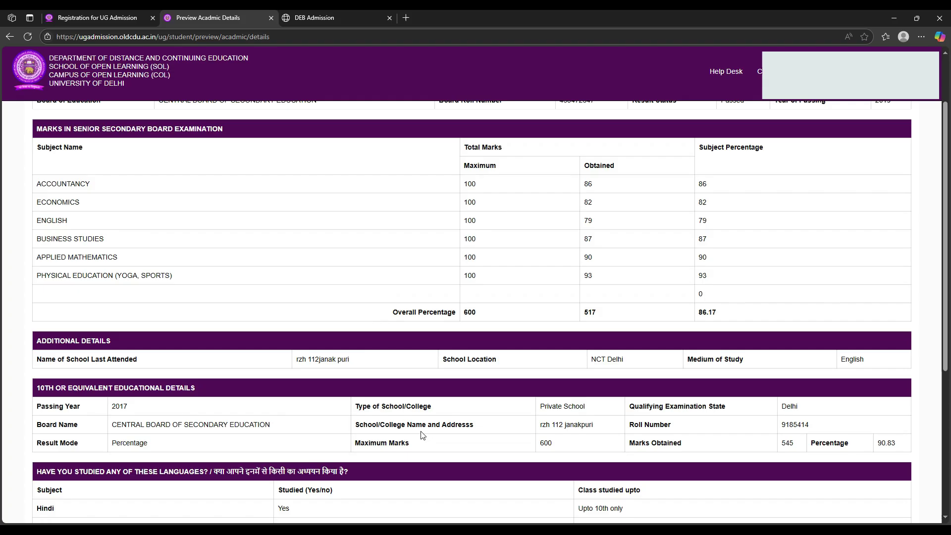
pyautogui.scroll(1, 418, 443)
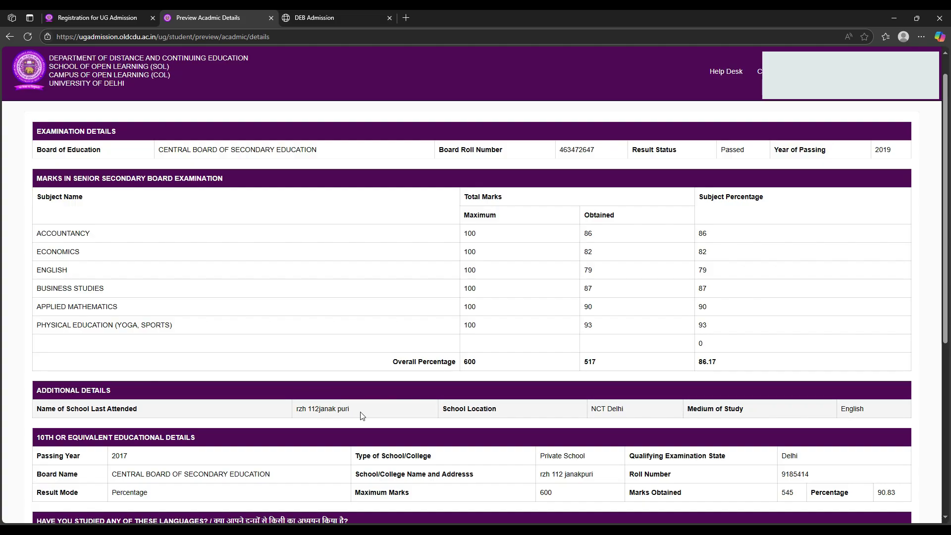
pyautogui.moveTo(366, 411); pyautogui.dragTo(286, 411)
pyautogui.click(286, 412)
pyautogui.scroll(2, 382, 278)
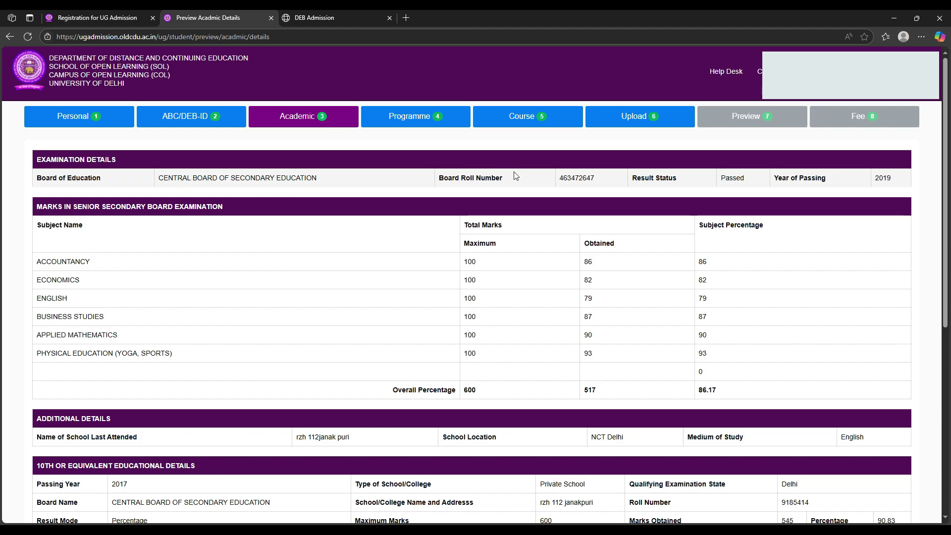
pyautogui.scroll(-2, 514, 178)
pyautogui.scroll(2, 421, 206)
pyautogui.scroll(-5, 420, 206)
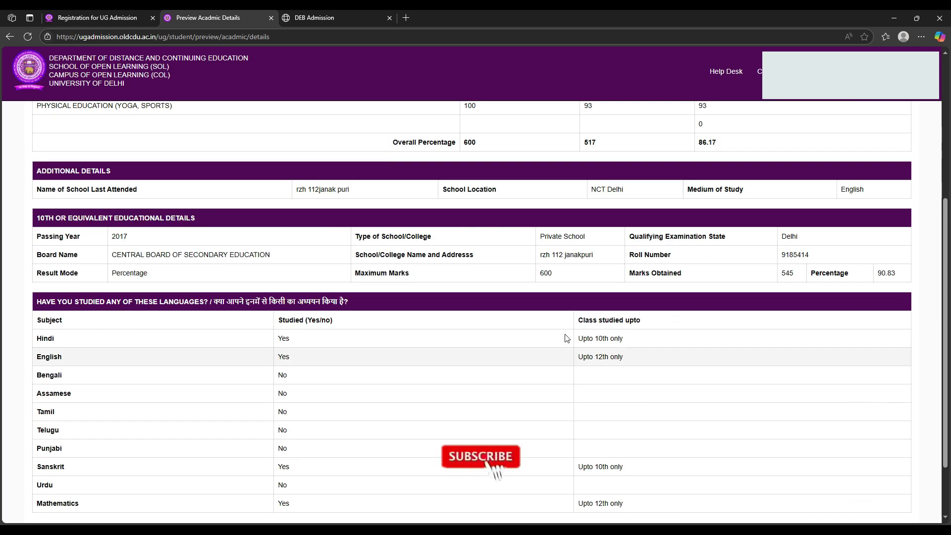
pyautogui.scroll(-3, 480, 391)
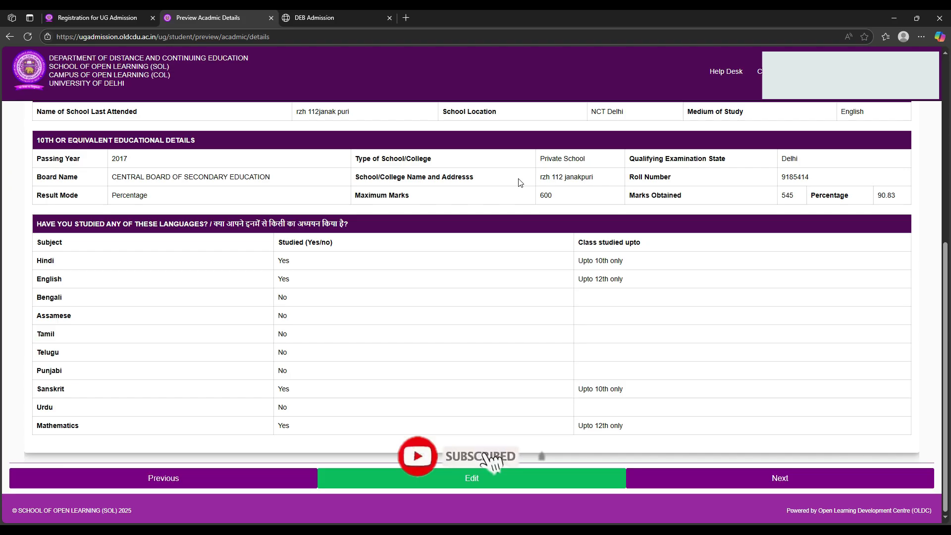
# Proceed from the academic preview to the Programme section and open the programme selection for editing, accepting that courses must be refilled.
pyautogui.click(725, 486)
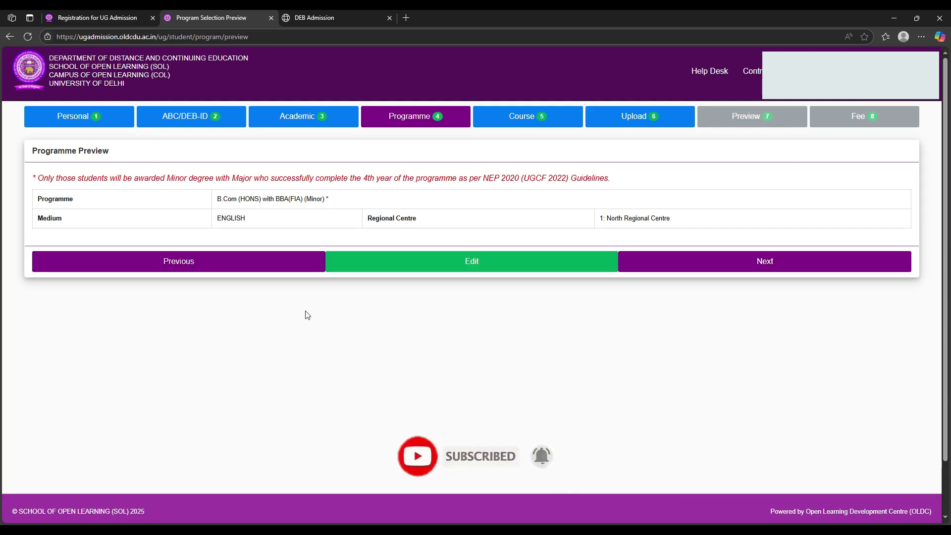
pyautogui.click(457, 264)
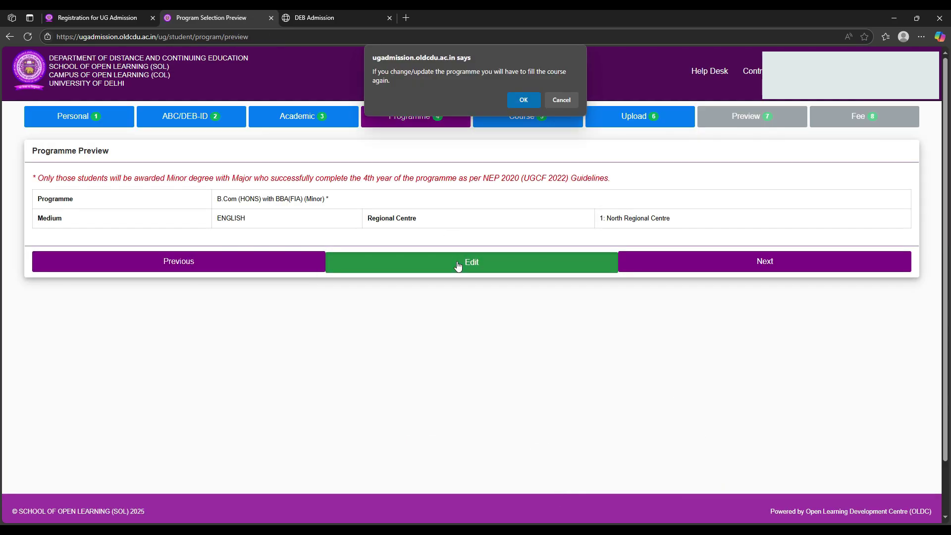
pyautogui.click(525, 98)
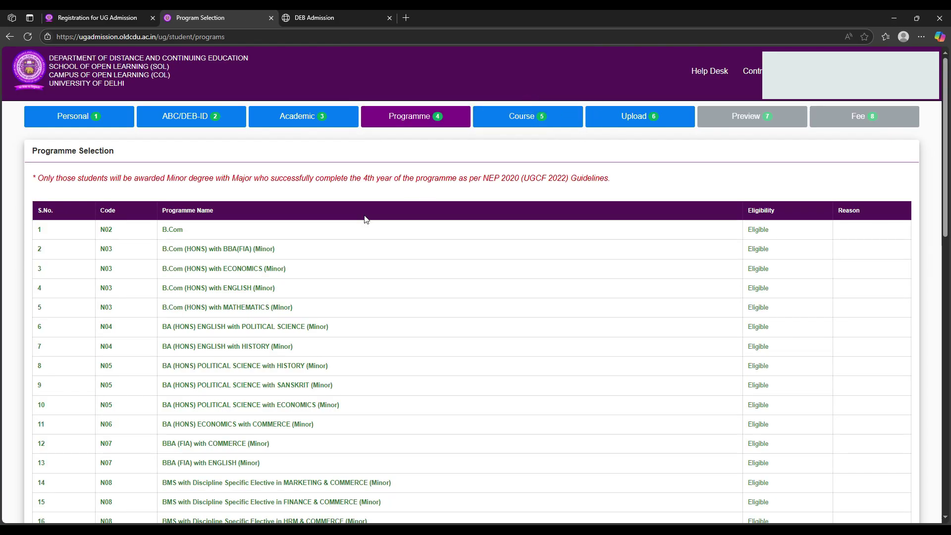
pyautogui.click(304, 122)
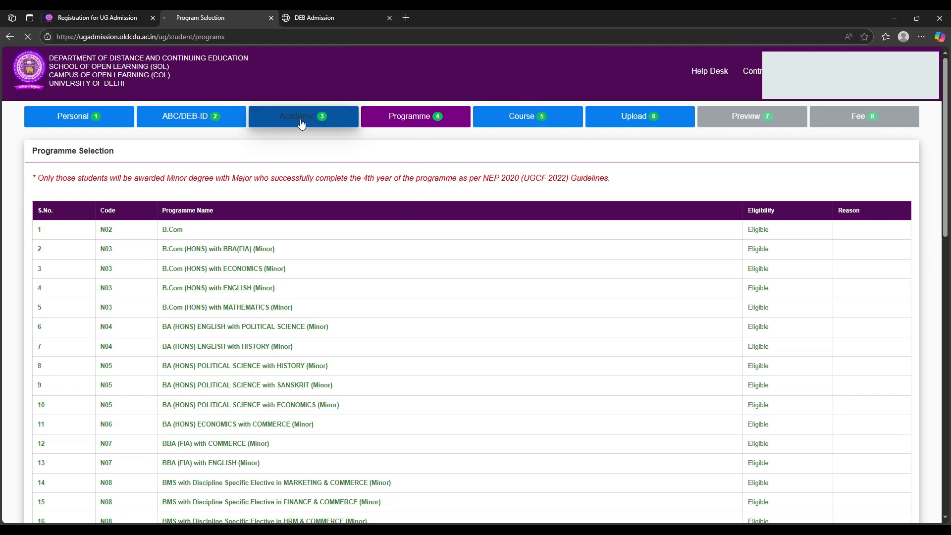
pyautogui.click(411, 124)
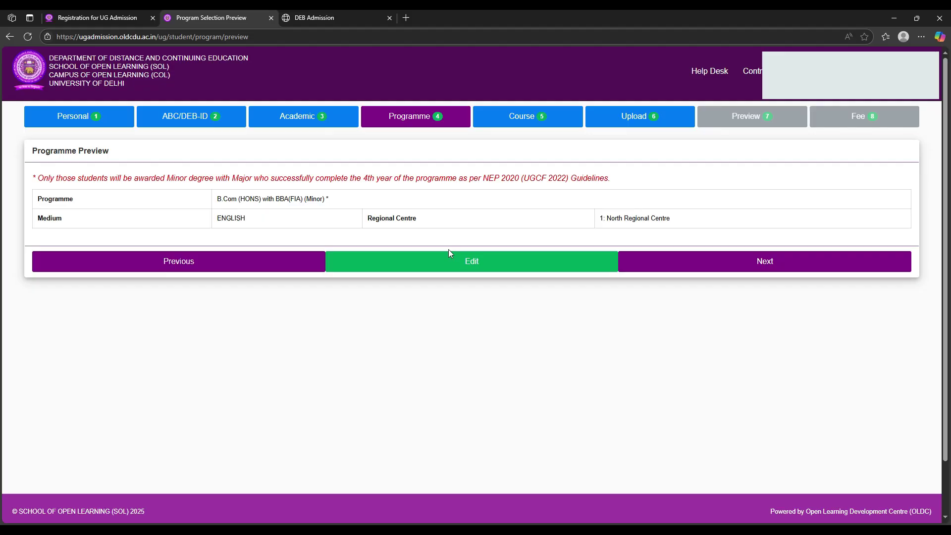
pyautogui.click(466, 263)
pyautogui.click(535, 102)
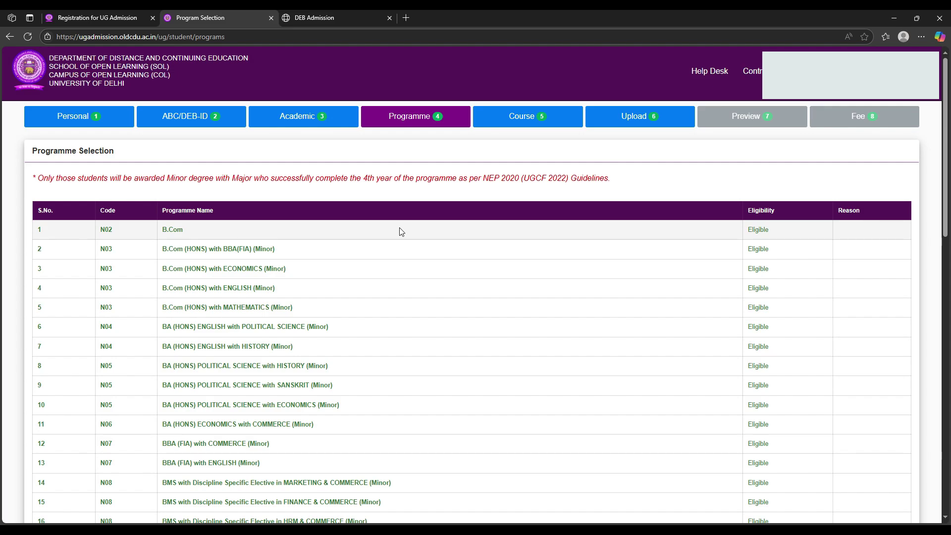
# Examine the programme list and its eligibility column, especially B.Com (HONS) with MATHEMATICS (Minor) and BA (HONS) ENGLISH with POLITICAL SCIENCE (Minor).
pyautogui.scroll(-15, 401, 232)
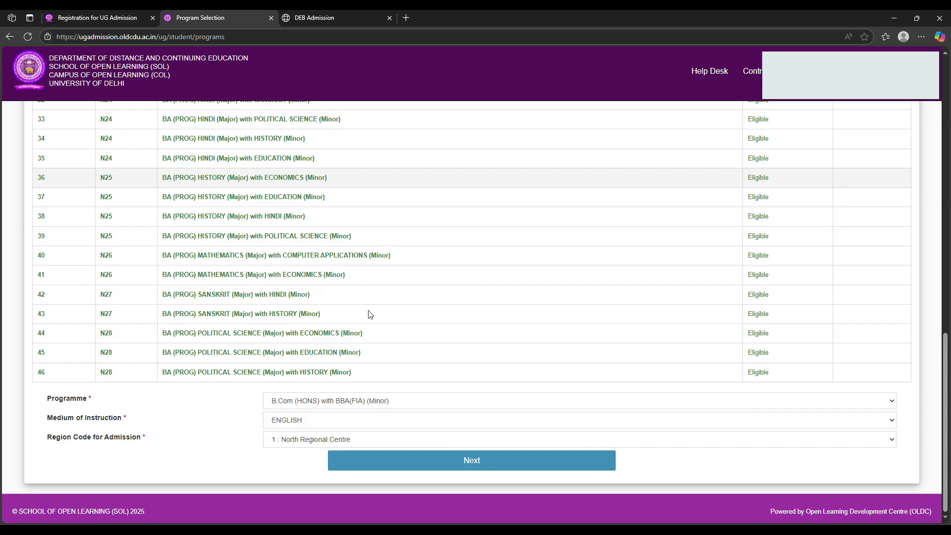
pyautogui.scroll(15, 371, 317)
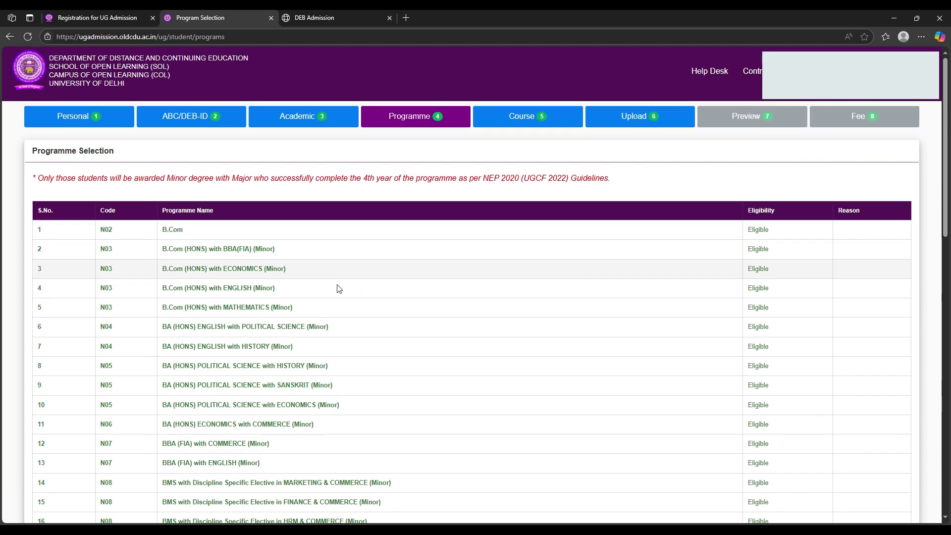
pyautogui.scroll(-13, 223, 332)
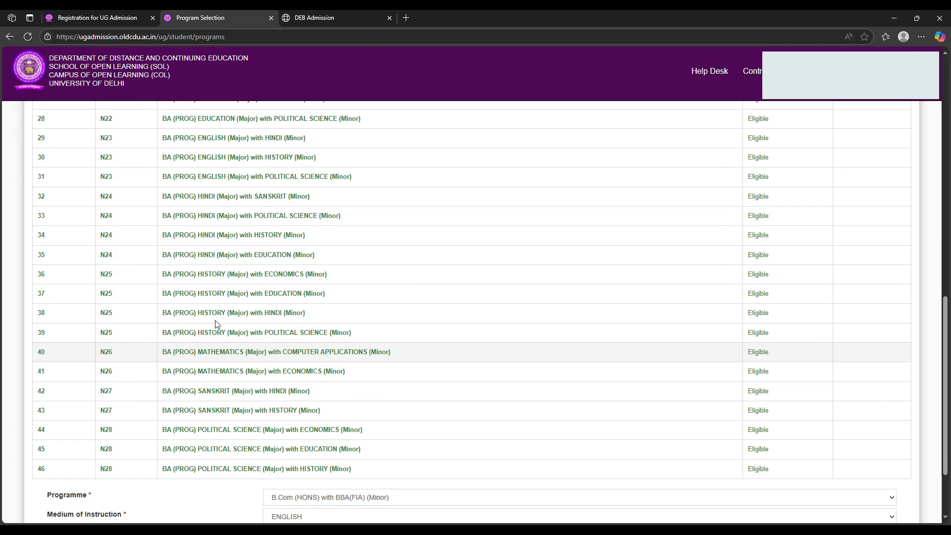
pyautogui.scroll(10, 208, 324)
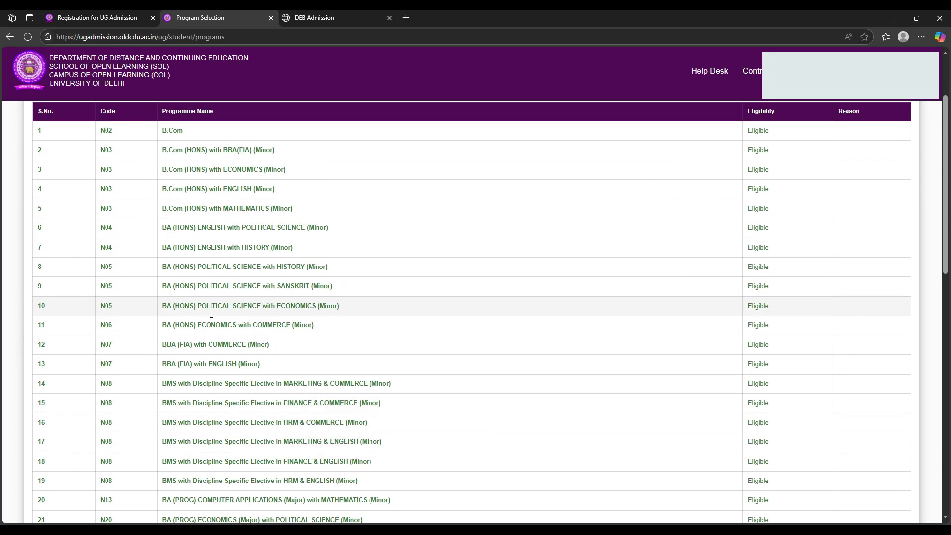
pyautogui.scroll(2, 218, 241)
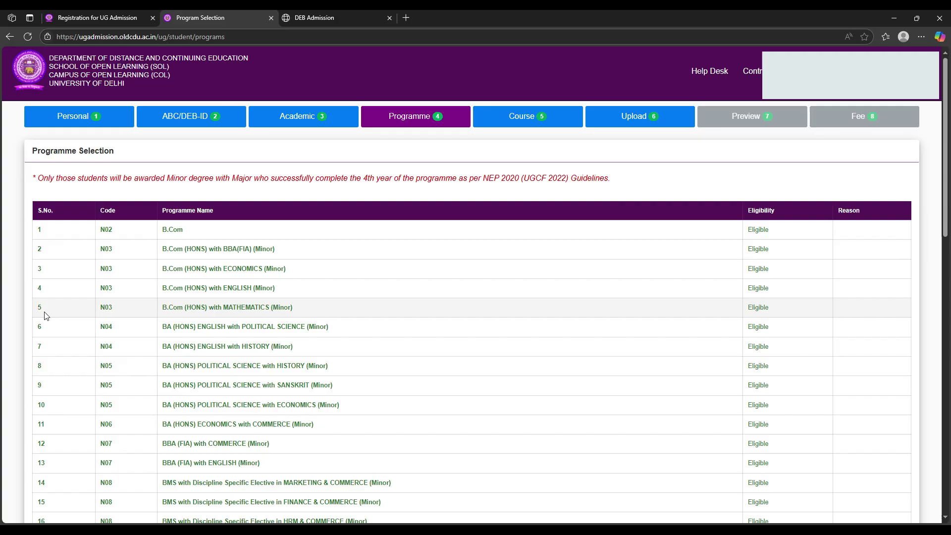
pyautogui.moveTo(38, 312); pyautogui.dragTo(771, 310)
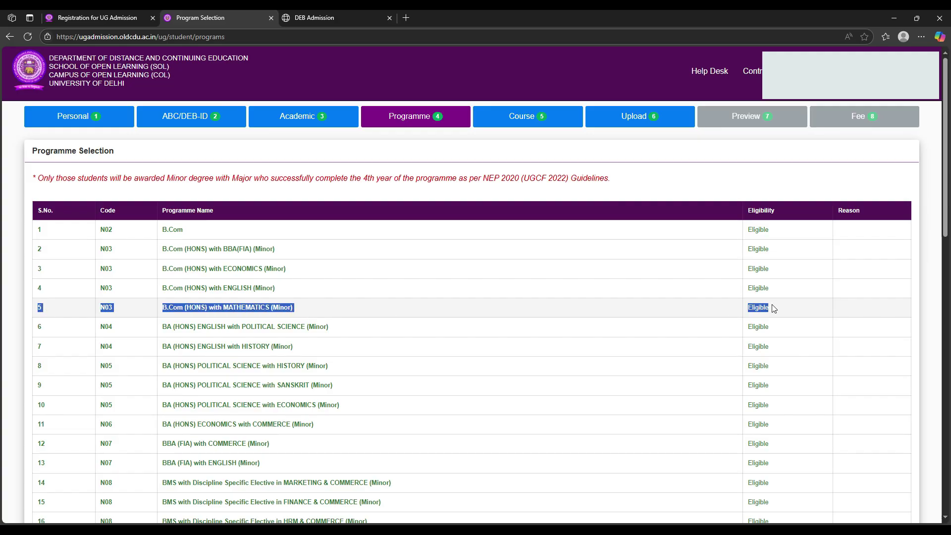
pyautogui.click(383, 311)
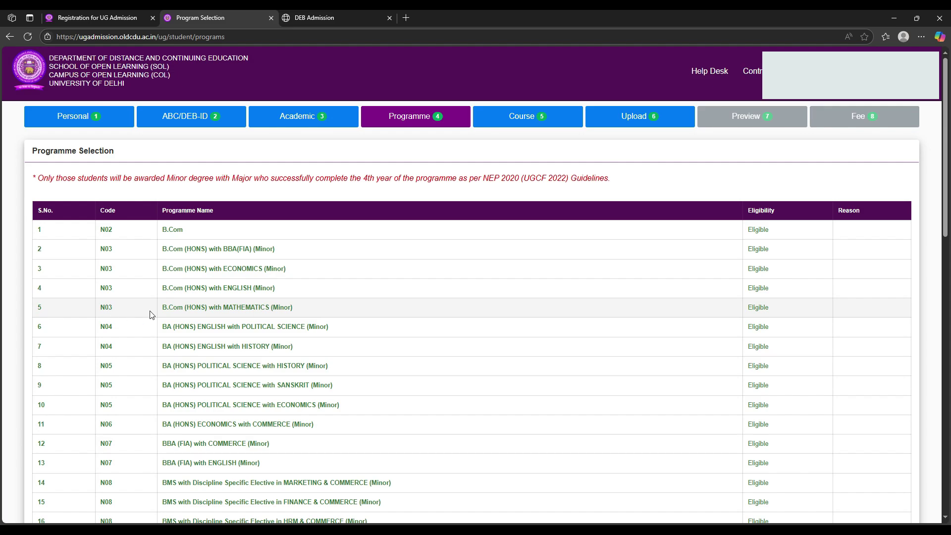
pyautogui.moveTo(97, 312); pyautogui.dragTo(777, 311)
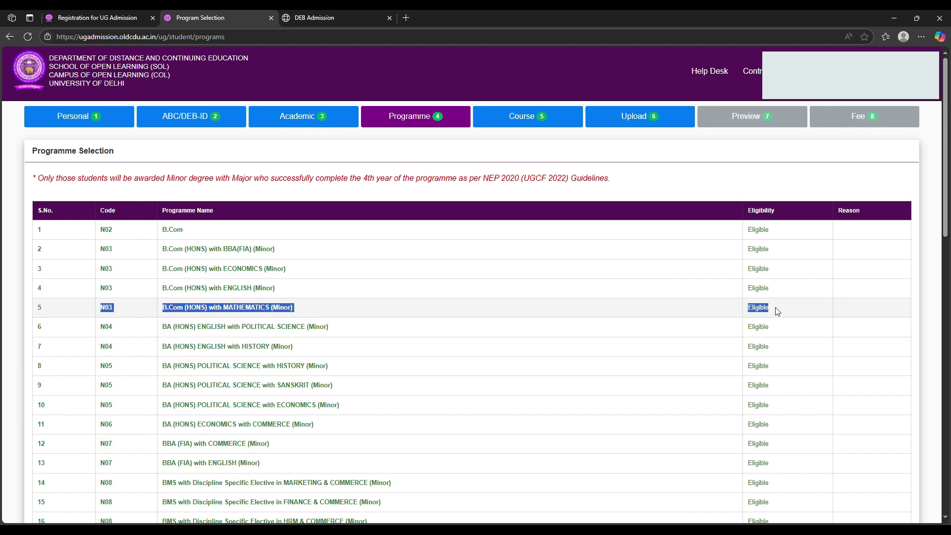
pyautogui.click(715, 308)
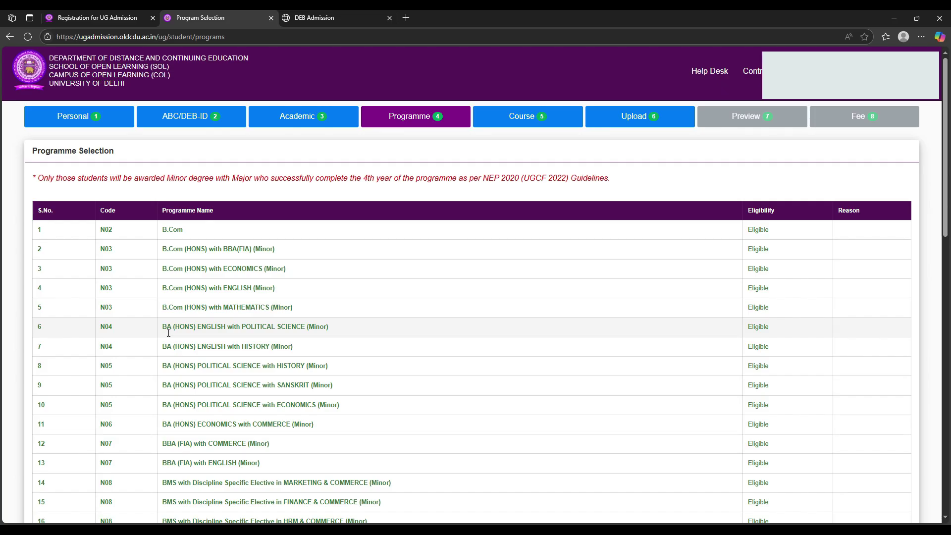
pyautogui.moveTo(167, 333); pyautogui.dragTo(333, 322)
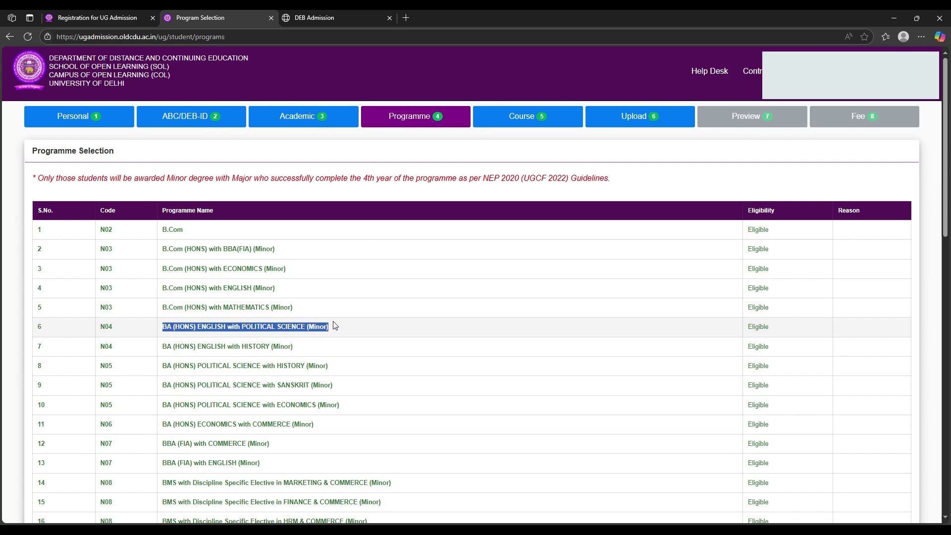
pyautogui.click(267, 334)
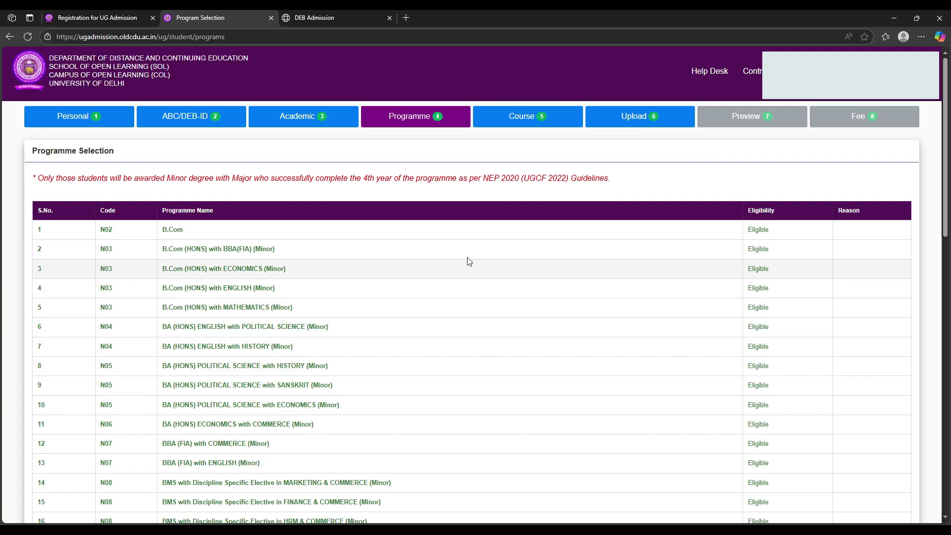
# Submit the programme selection with B.Com (HONS) with BBA(FIA) (Minor), ENGLISH as medium of instruction and region code 1 : North Regional Centre.
pyautogui.scroll(-5, 775, 369)
pyautogui.scroll(-4, 775, 369)
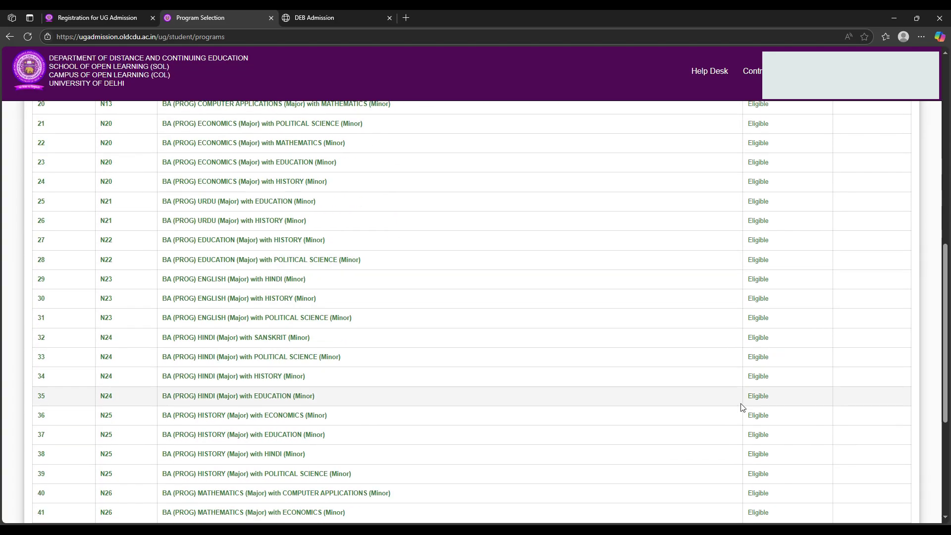
pyautogui.scroll(-4, 187, 452)
pyautogui.scroll(-1, 187, 452)
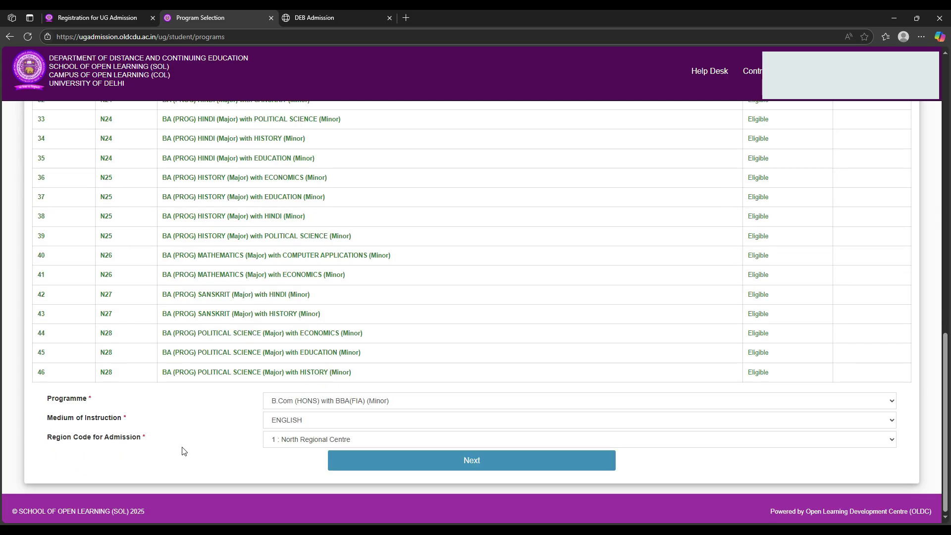
pyautogui.click(357, 399)
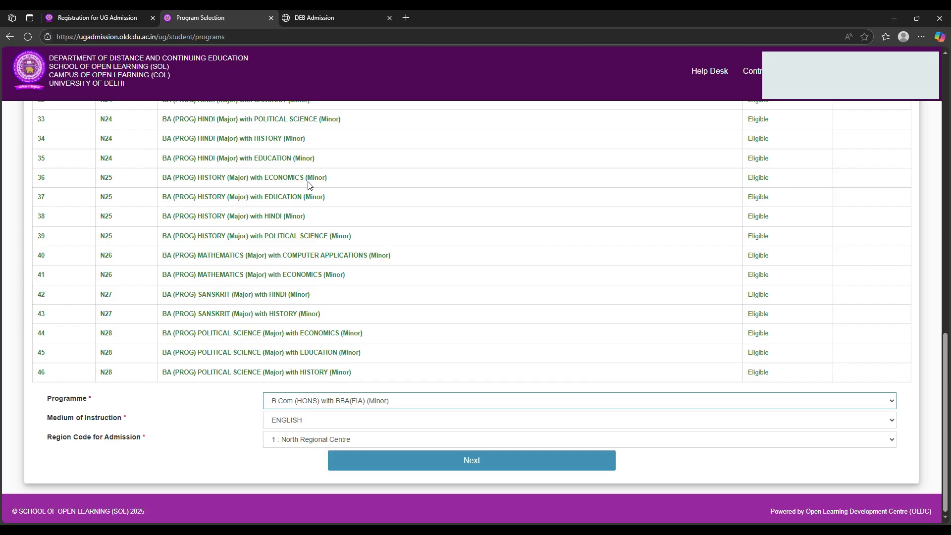
pyautogui.click(321, 420)
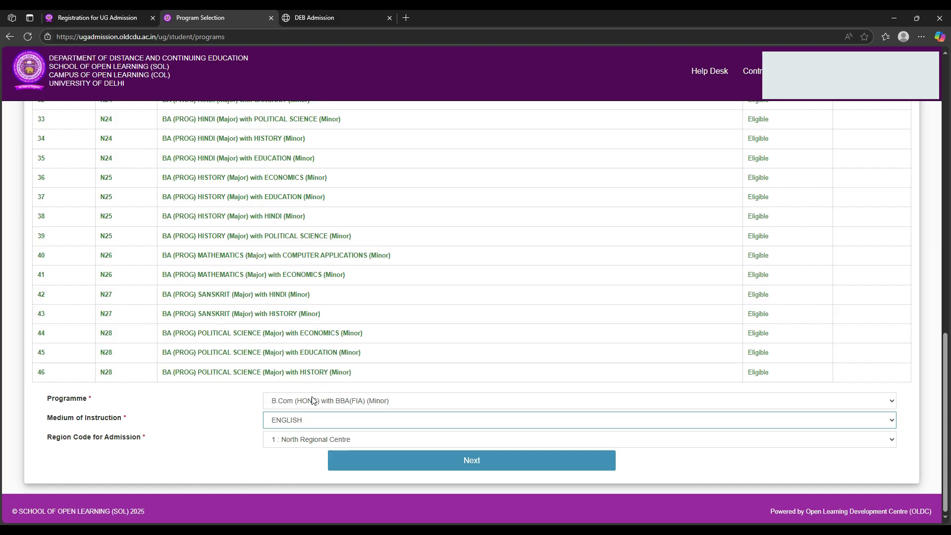
pyautogui.click(294, 439)
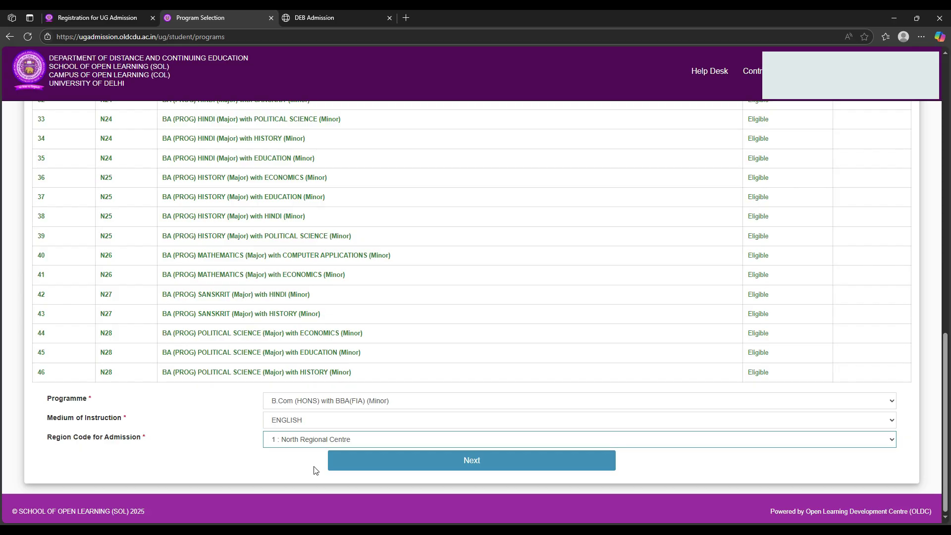
pyautogui.click(400, 452)
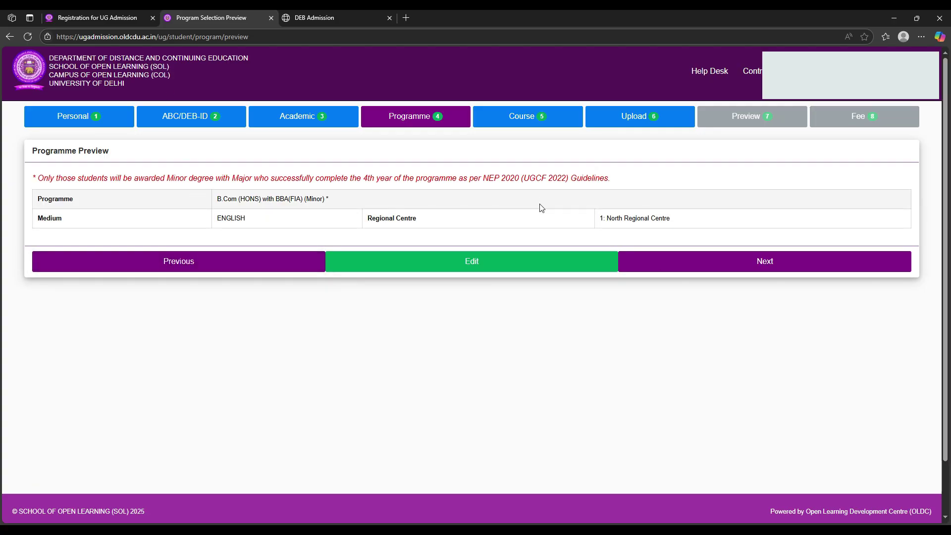
# Proceed to the Course section and open the selected semester courses for editing, confirming the update.
pyautogui.click(724, 261)
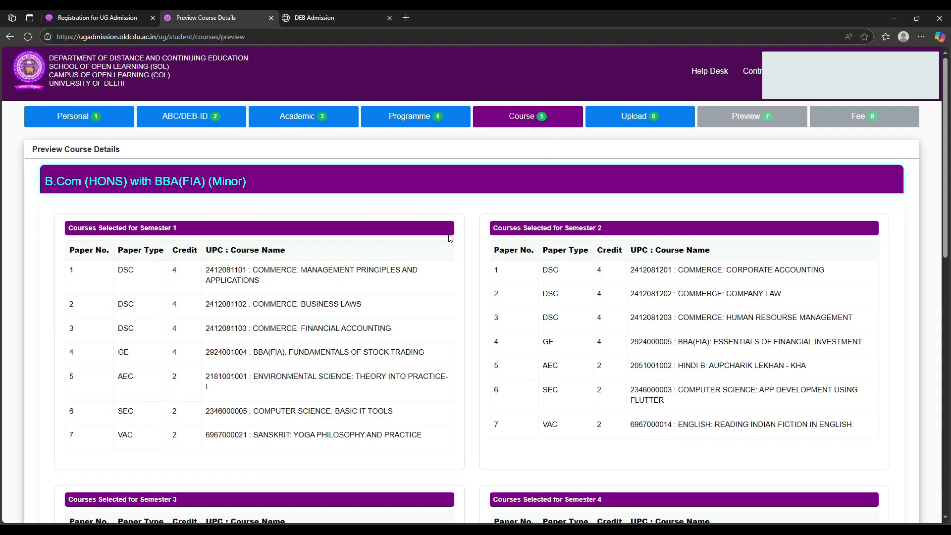
pyautogui.scroll(-5, 411, 254)
pyautogui.scroll(-5, 410, 254)
pyautogui.click(409, 478)
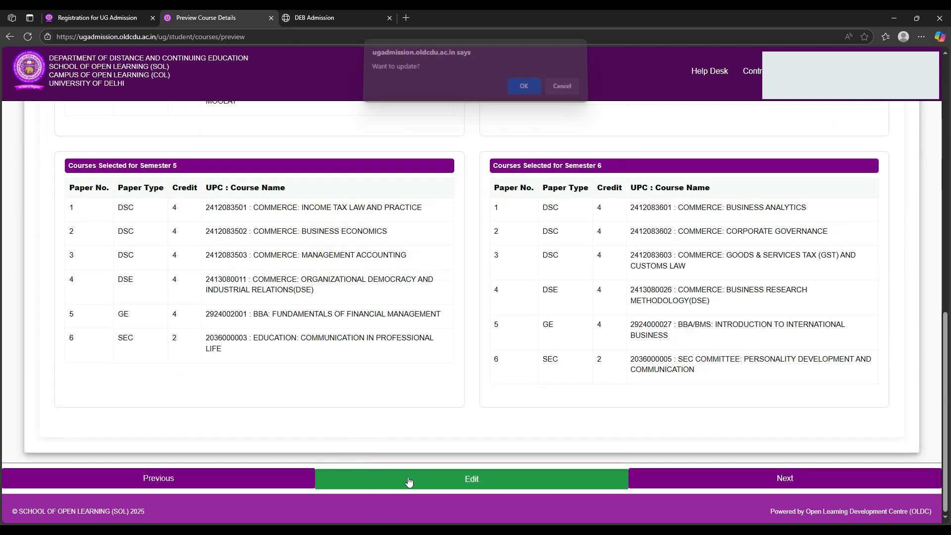
pyautogui.click(524, 90)
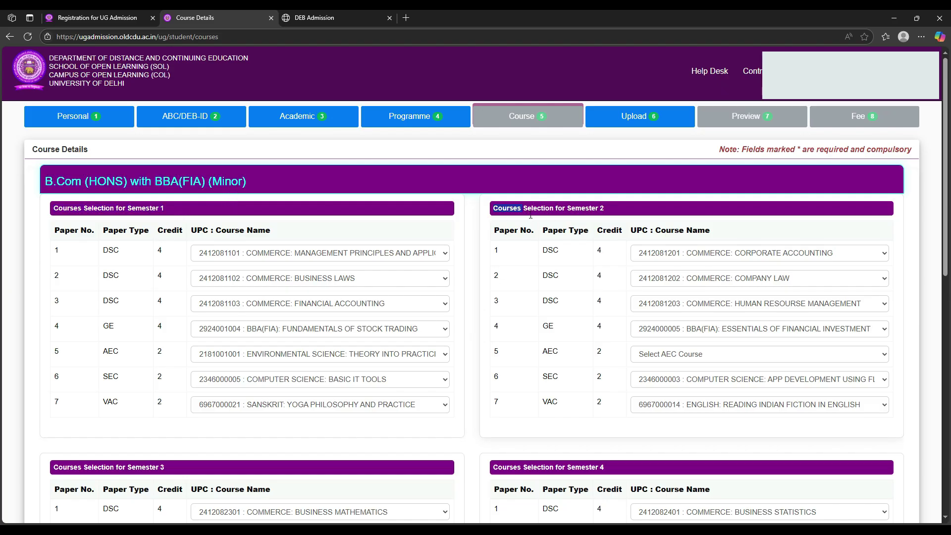
# Look over the B.Com (HONS) with BBA(FIA) (Minor) course selection tables for Semesters 1 to 6.
pyautogui.moveTo(493, 212); pyautogui.dragTo(569, 218)
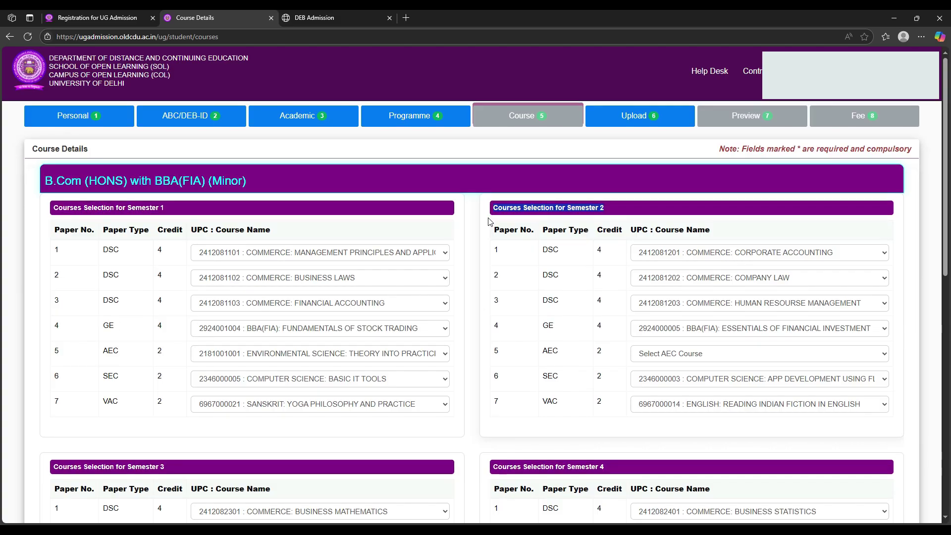
pyautogui.scroll(-10, 490, 218)
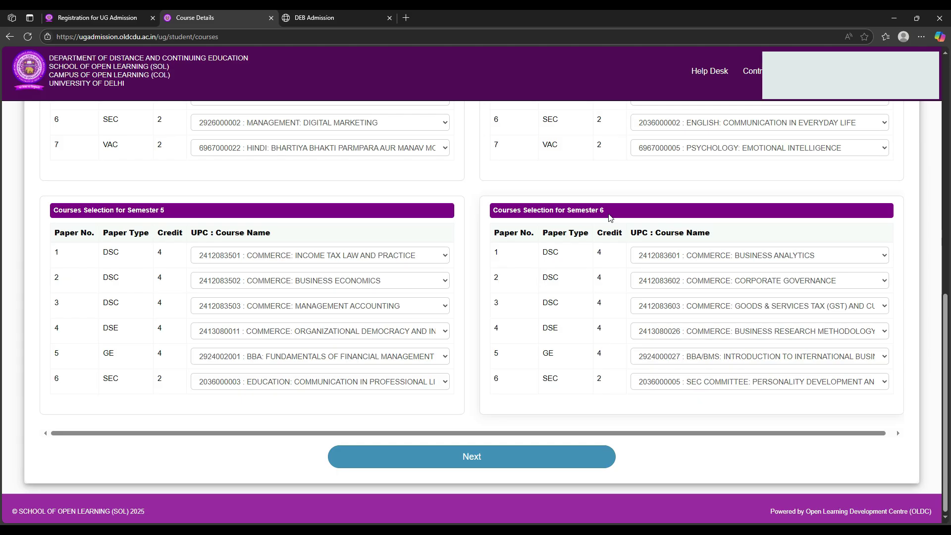
pyautogui.scroll(9, 610, 219)
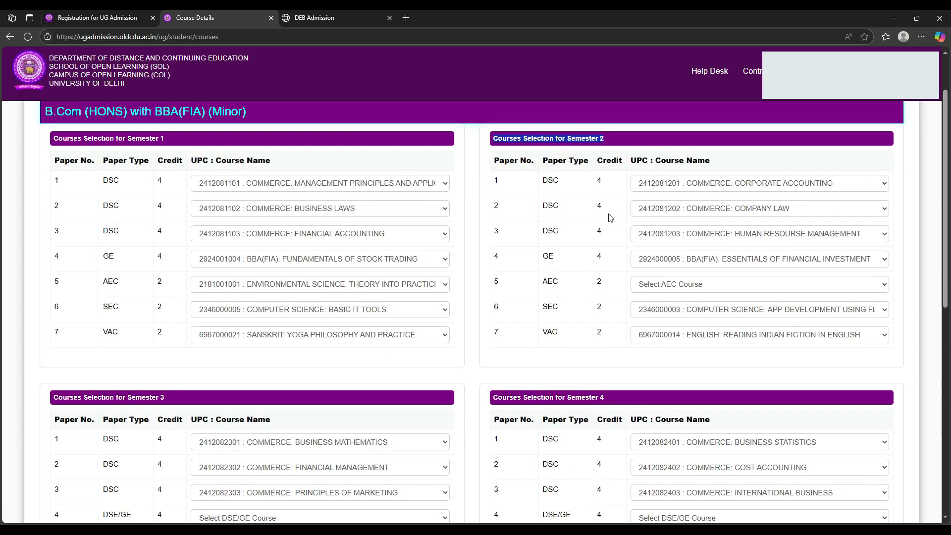
pyautogui.click(471, 210)
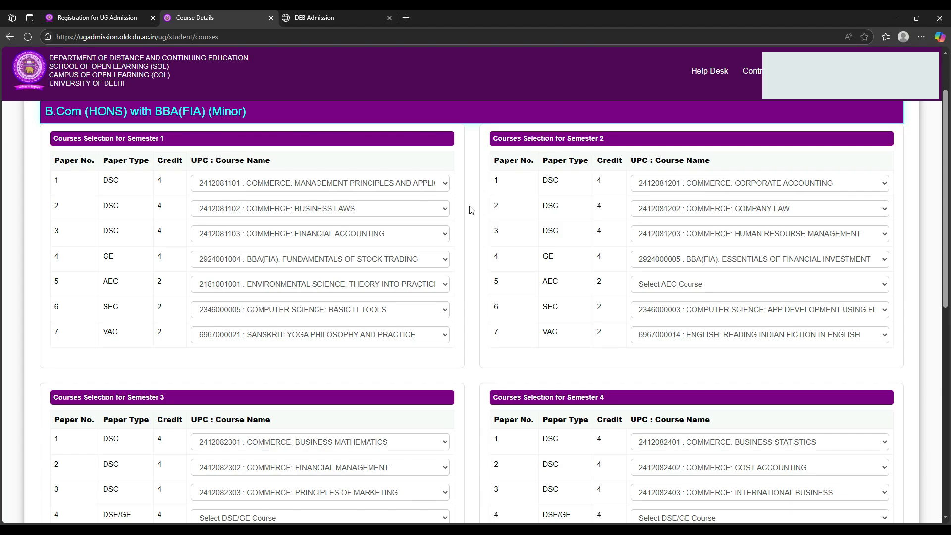
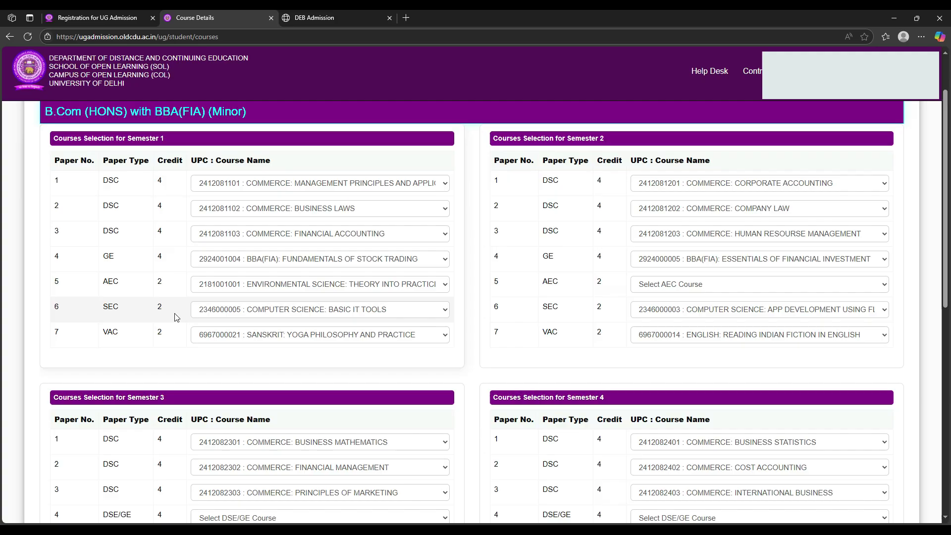
# Examine the Semester 1 papers by type: the DSC papers 1 to 3, followed by the GE, AEC, SEC and VAC papers.
pyautogui.moveTo(103, 181); pyautogui.dragTo(456, 240)
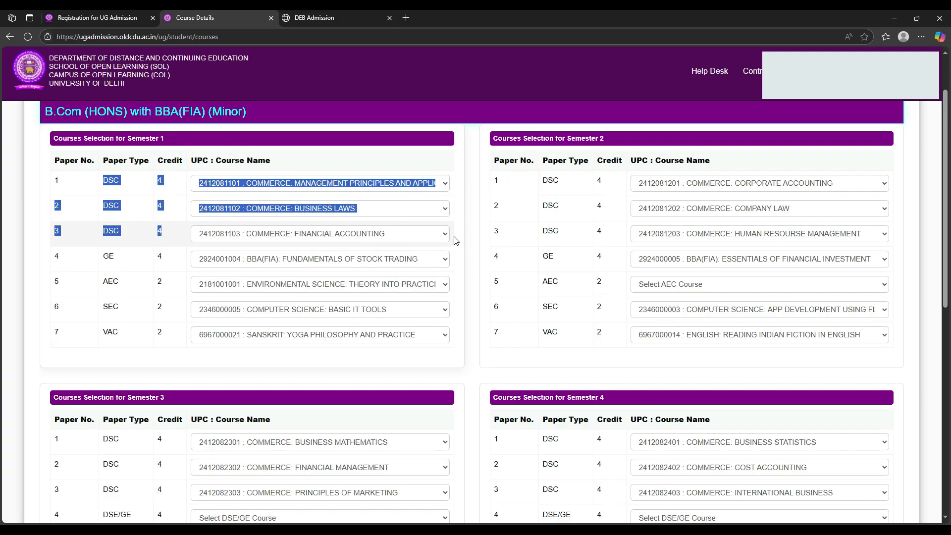
pyautogui.click(456, 241)
pyautogui.moveTo(44, 113); pyautogui.dragTo(128, 114)
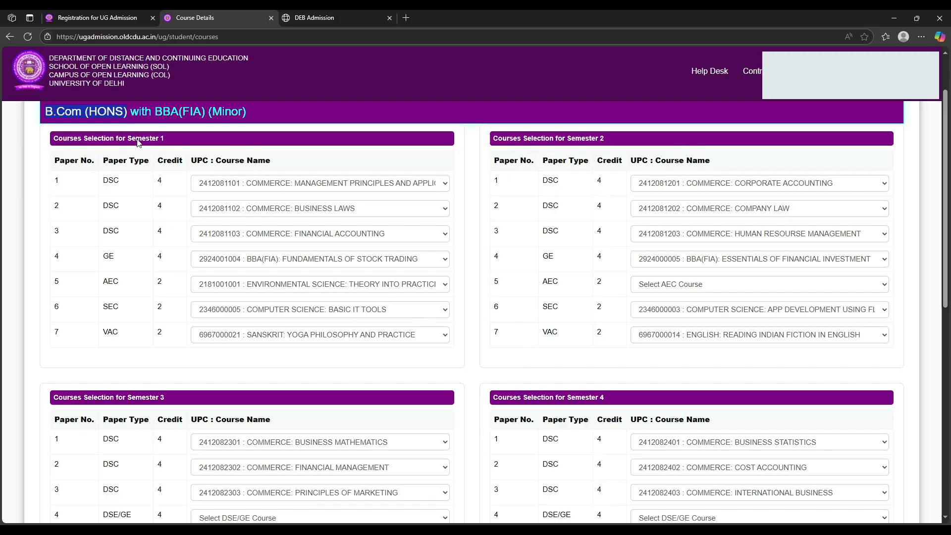
pyautogui.moveTo(54, 180); pyautogui.dragTo(452, 244)
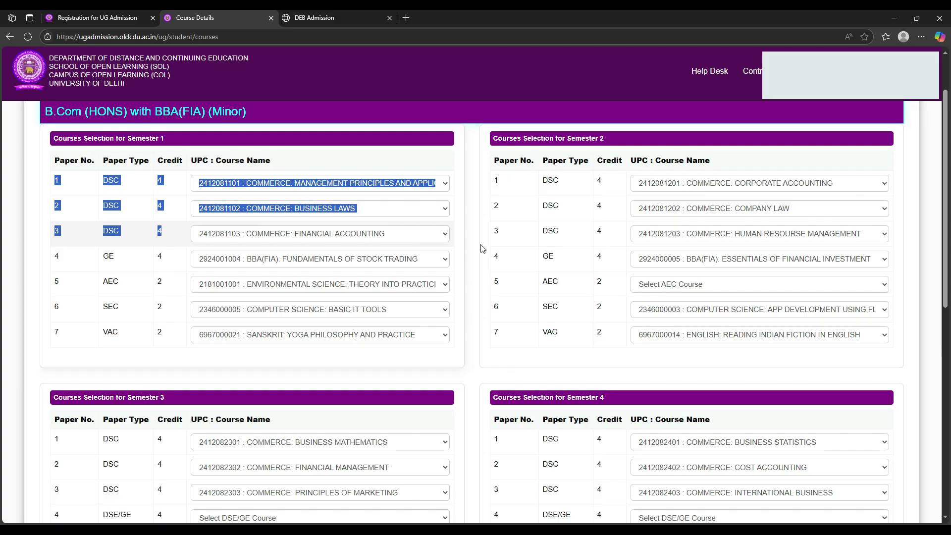
pyautogui.click(456, 247)
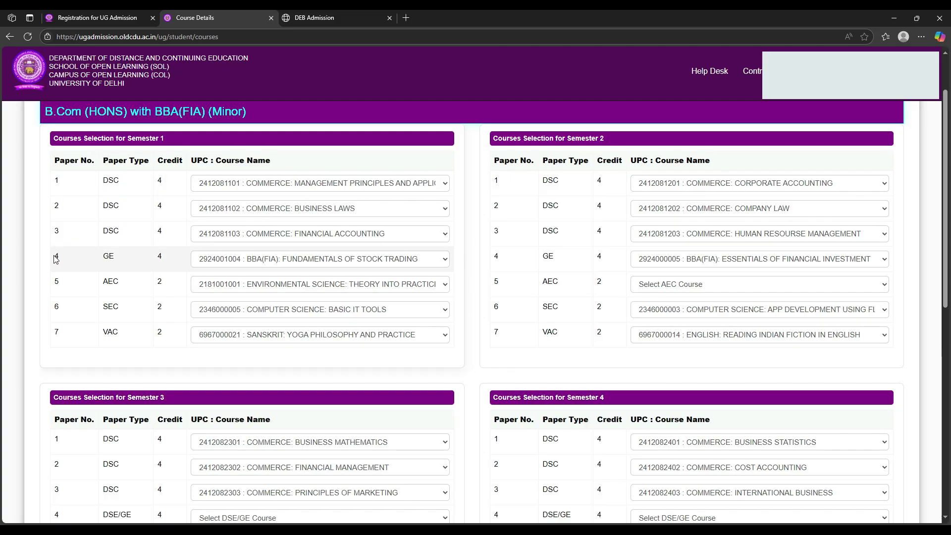
pyautogui.moveTo(56, 259); pyautogui.dragTo(407, 353)
pyautogui.click(458, 356)
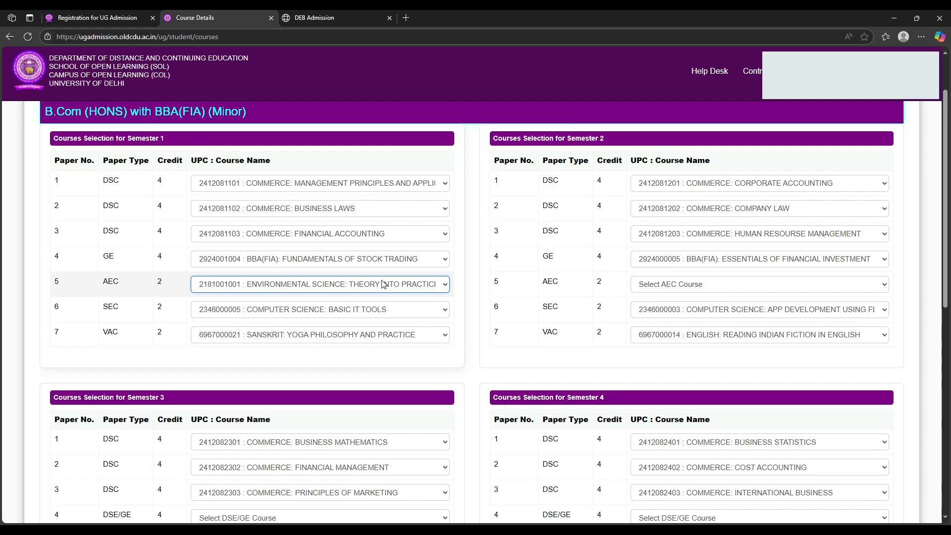
# Check the course options of the Semester 1 VAC, AEC, GE and Financial Accounting papers.
pyautogui.click(249, 339)
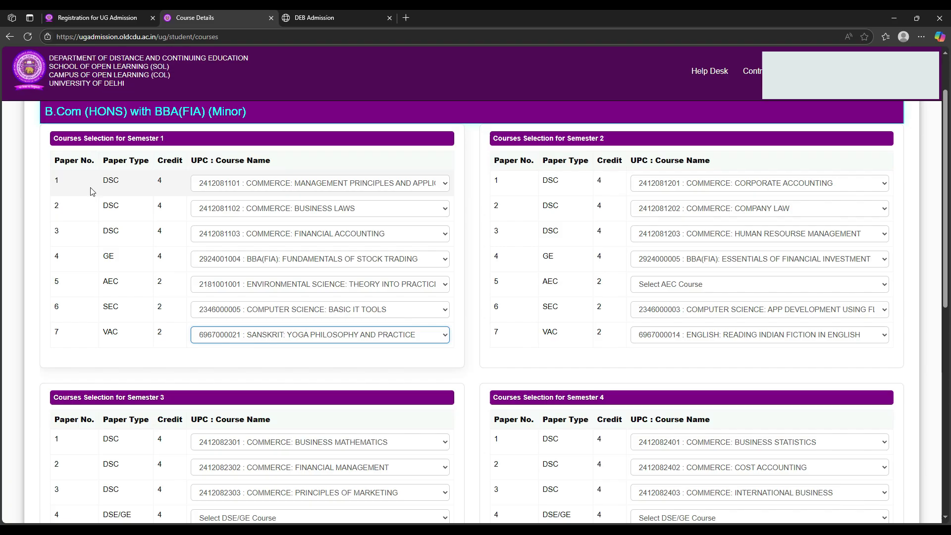
pyautogui.moveTo(53, 177); pyautogui.dragTo(422, 352)
pyautogui.click(416, 384)
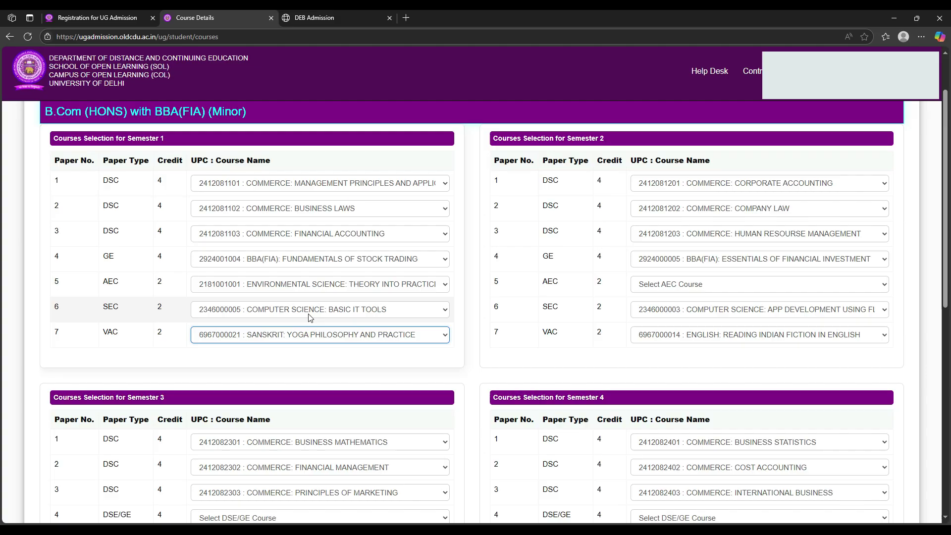
pyautogui.click(318, 284)
pyautogui.click(318, 262)
pyautogui.click(324, 232)
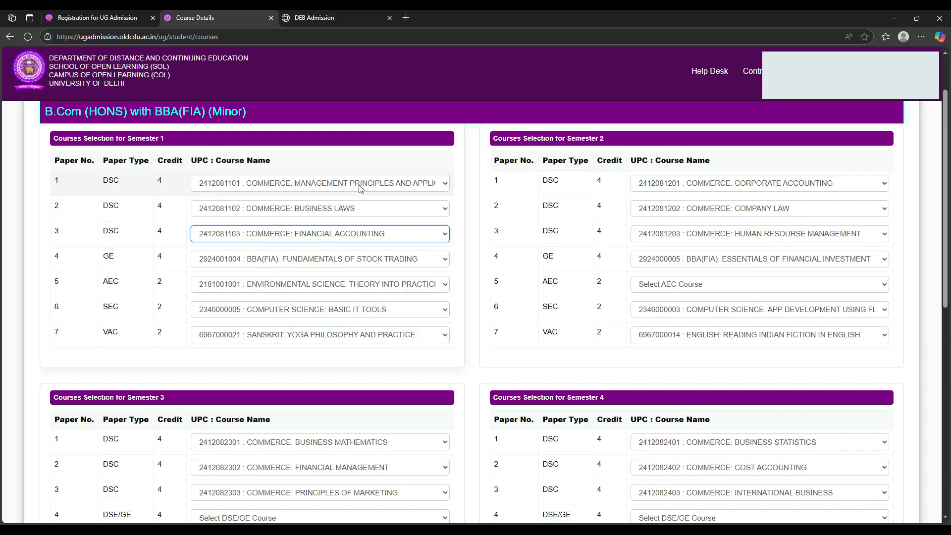
pyautogui.click(433, 159)
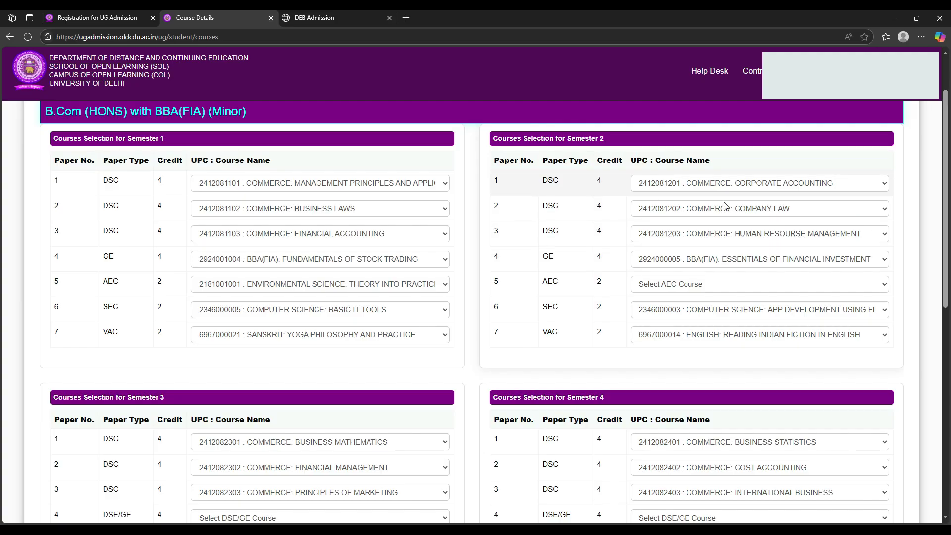
pyautogui.click(719, 233)
pyautogui.click(723, 184)
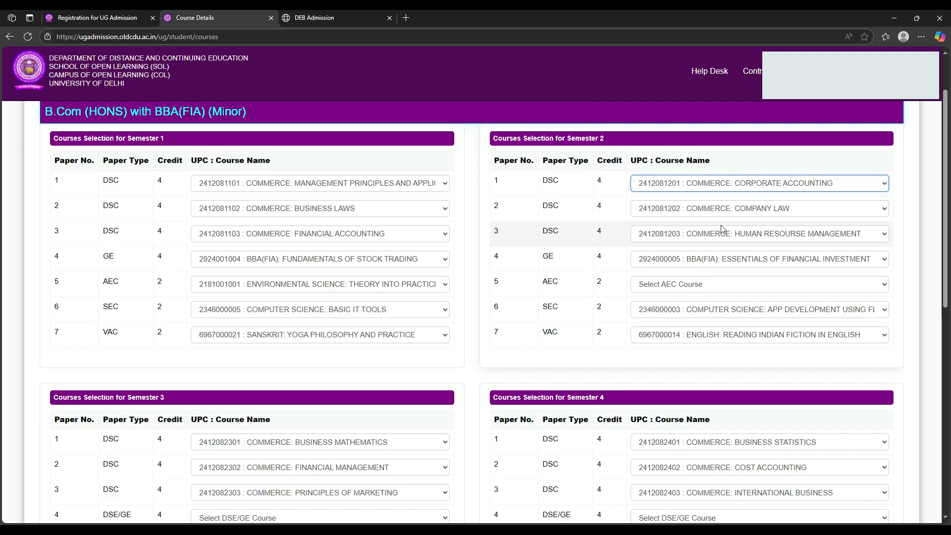
pyautogui.click(714, 260)
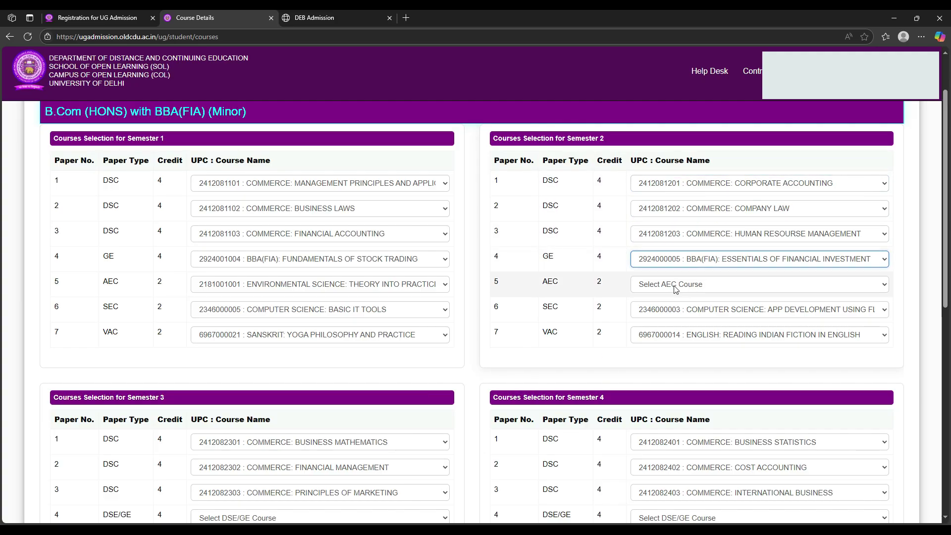
pyautogui.moveTo(484, 285); pyautogui.dragTo(598, 289)
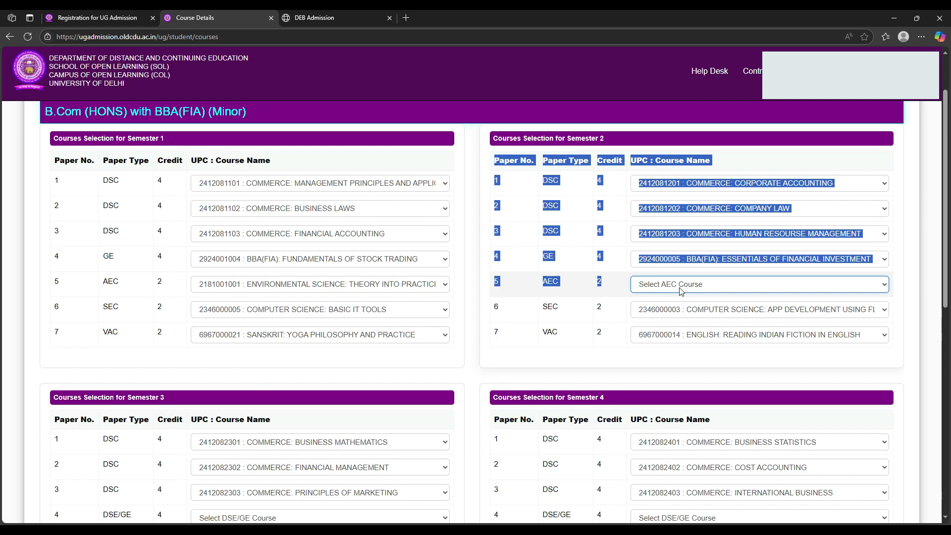
pyautogui.click(618, 281)
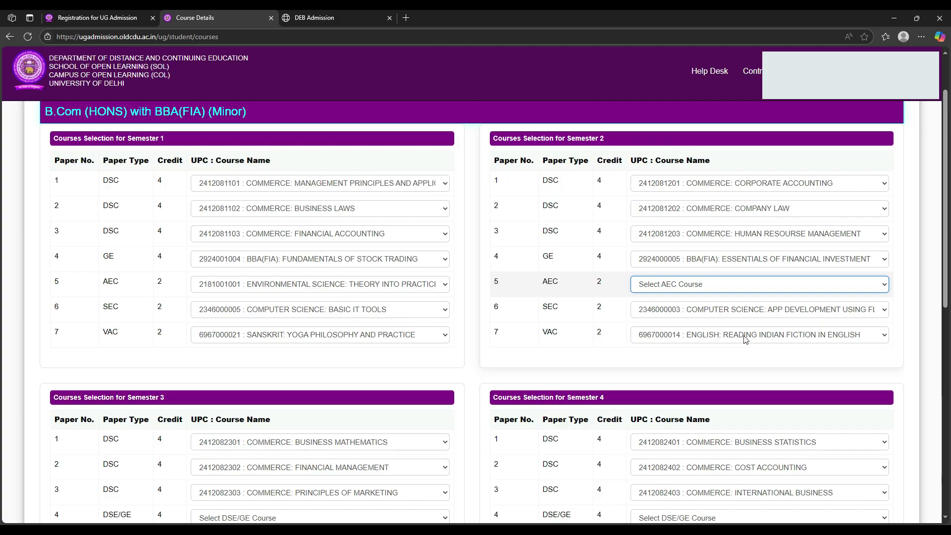
pyautogui.press('Down')
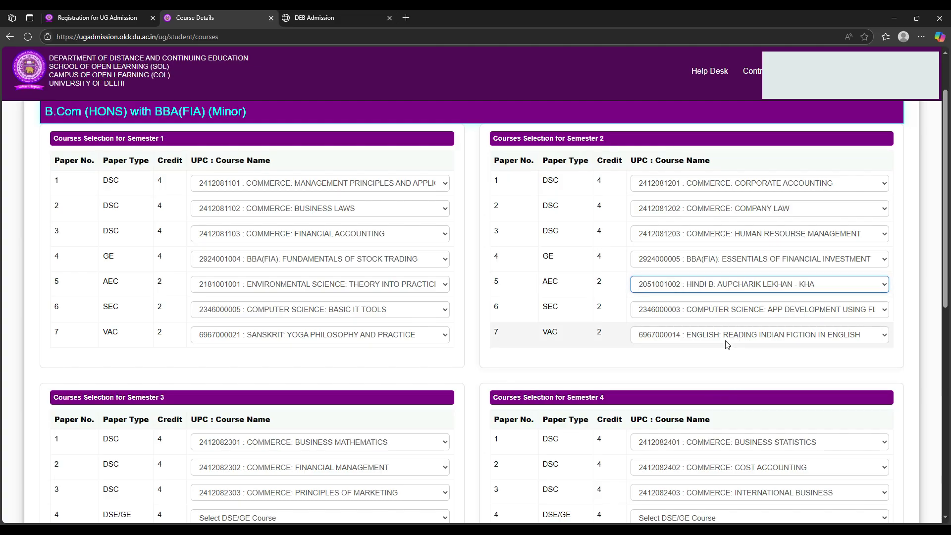
# Examine the Semester 3 and Semester 4 course tables, especially the DSE/GE course options for paper 4.
pyautogui.scroll(-4, 552, 344)
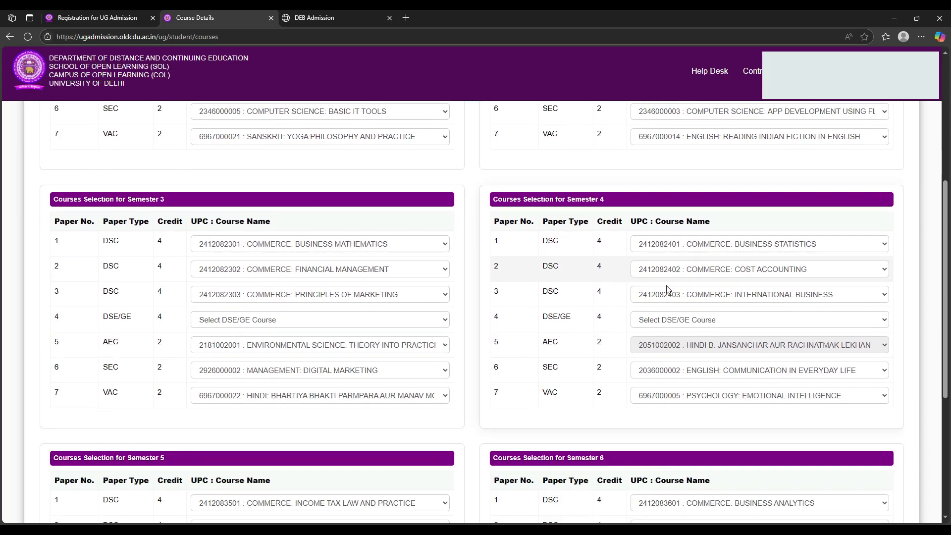
pyautogui.scroll(-3, 846, 373)
pyautogui.scroll(3, 466, 248)
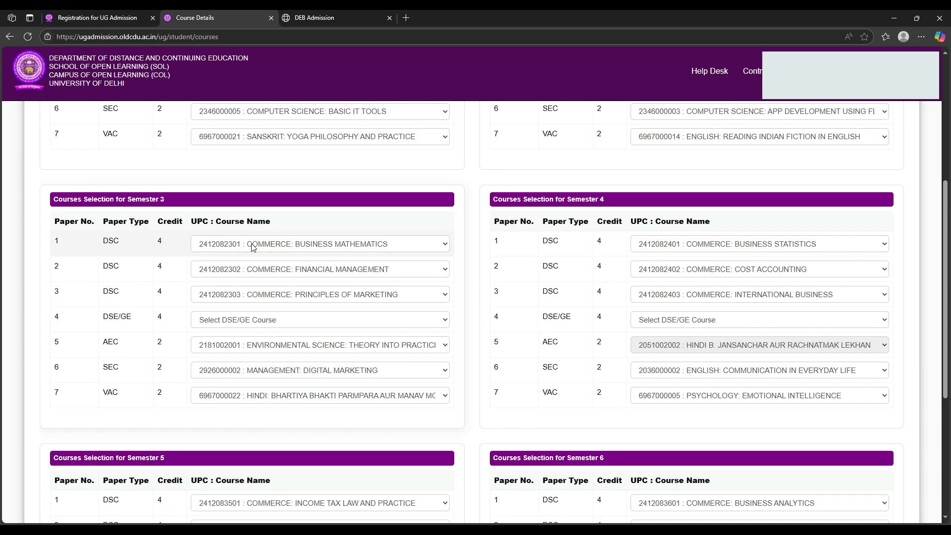
pyautogui.click(280, 325)
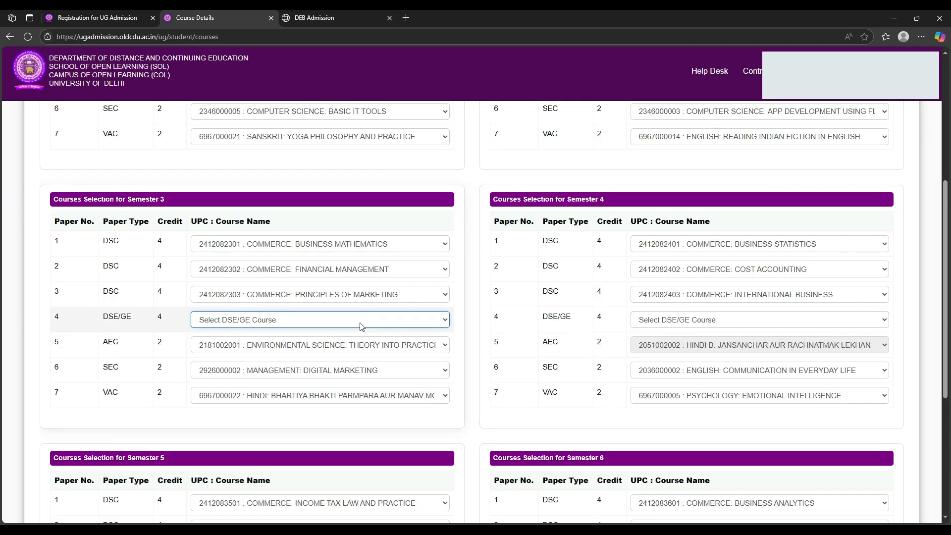
pyautogui.click(664, 319)
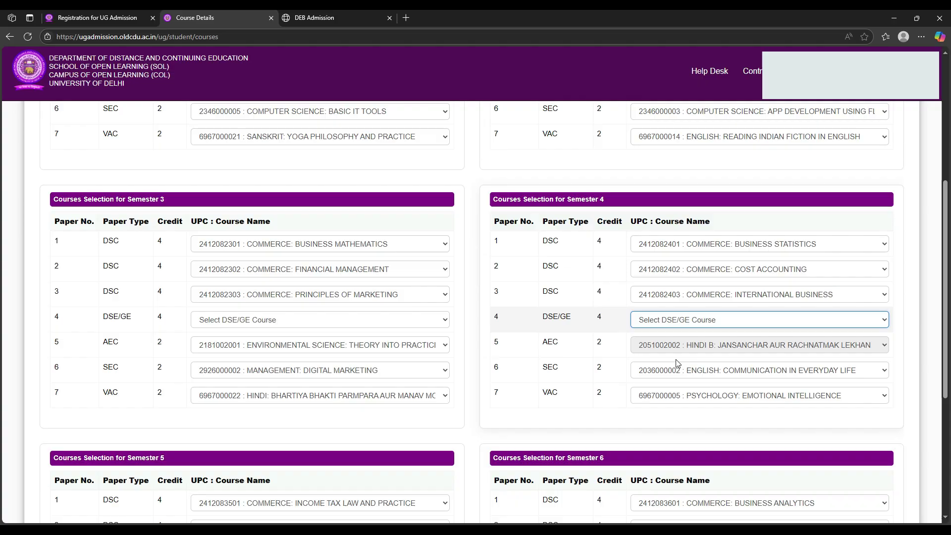
pyautogui.scroll(3, 605, 276)
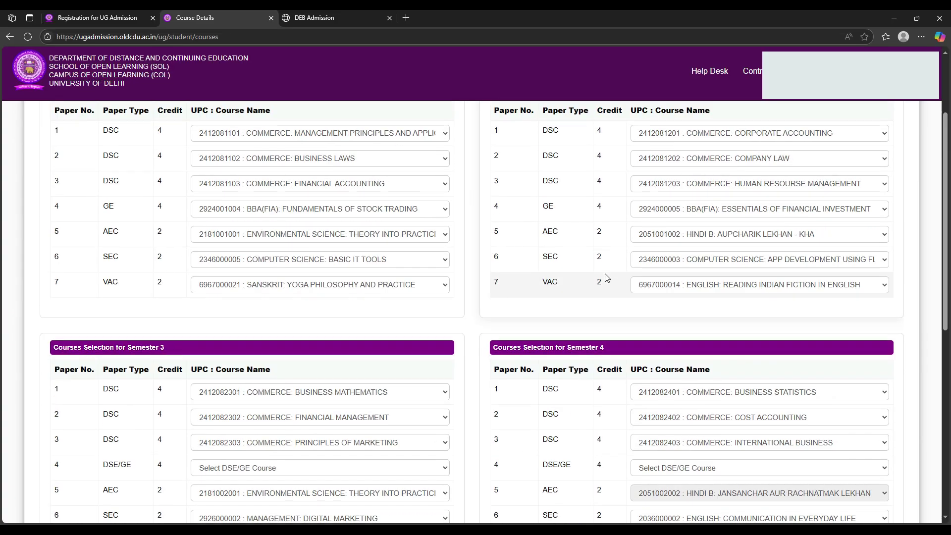
pyautogui.scroll(-3, 606, 276)
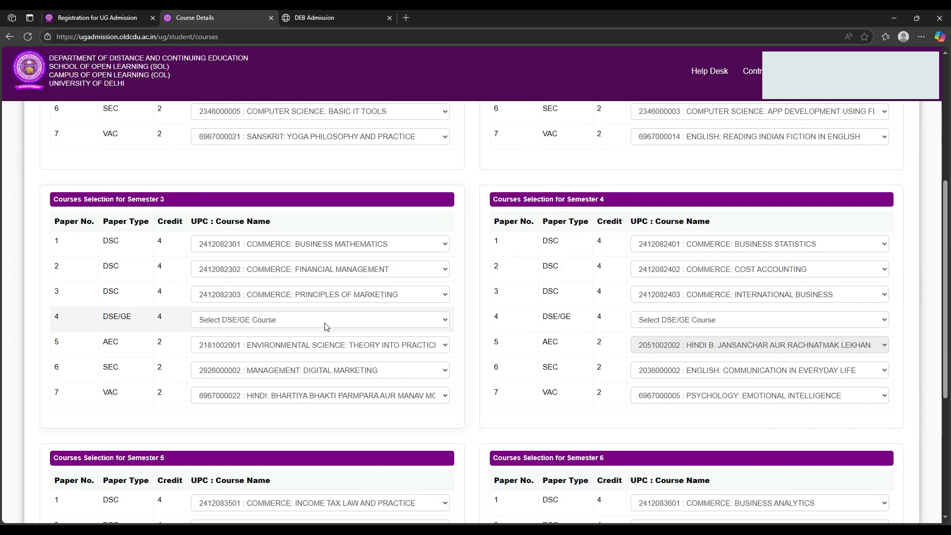
pyautogui.click(669, 320)
pyautogui.click(473, 310)
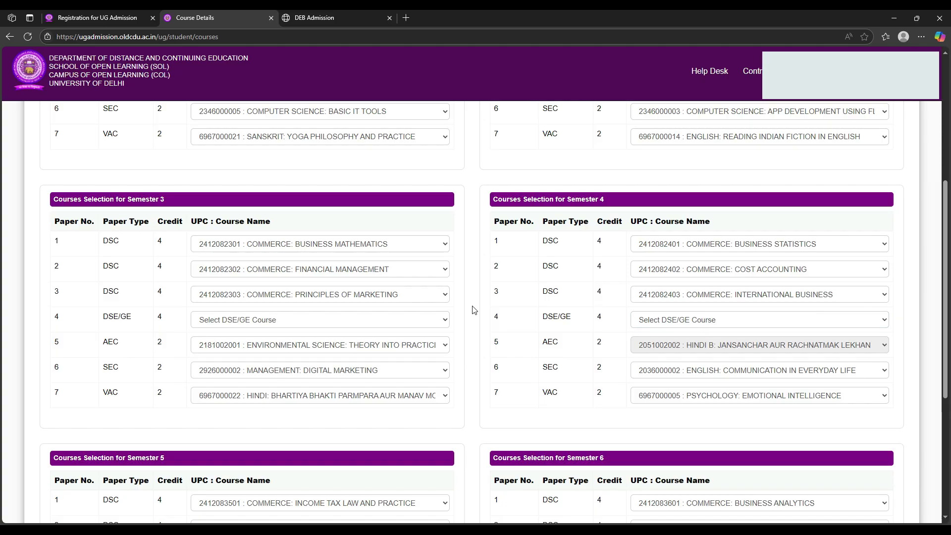
pyautogui.click(349, 319)
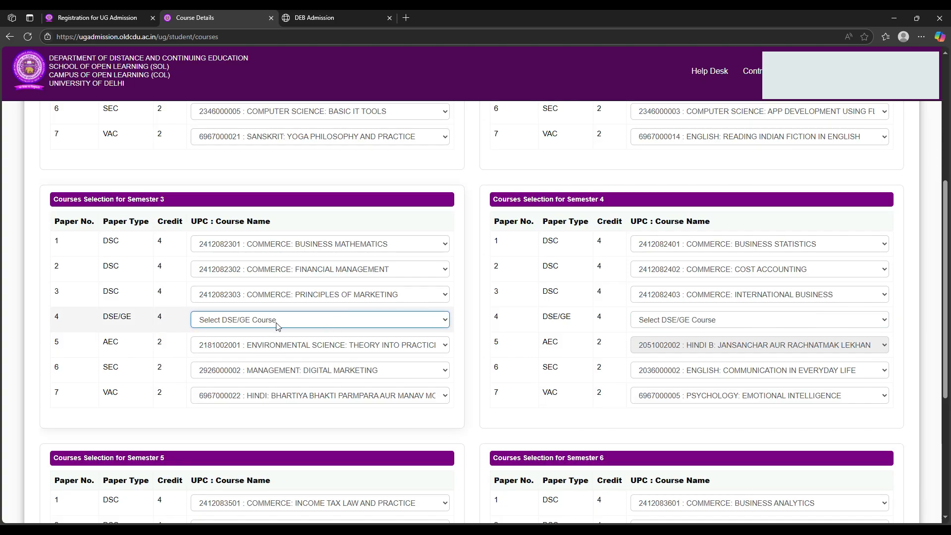
pyautogui.click(680, 324)
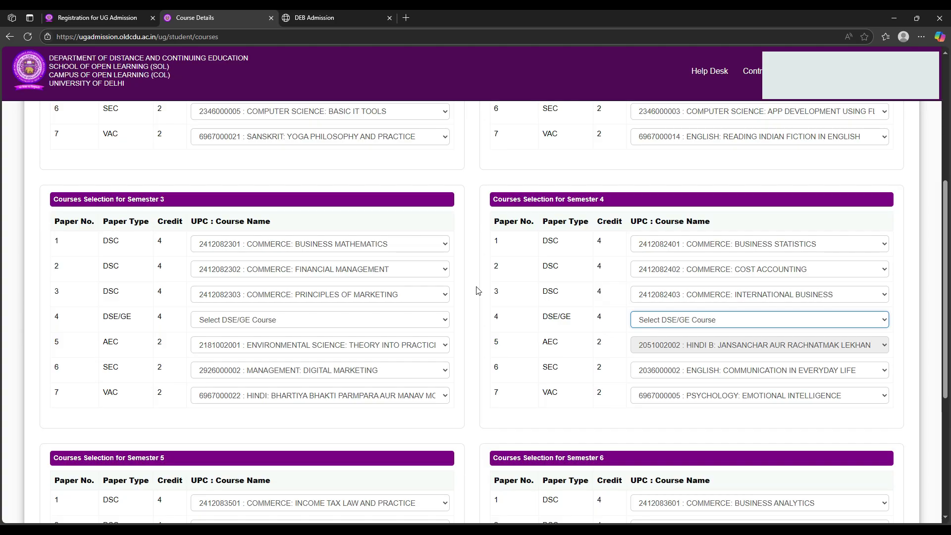
pyautogui.click(433, 322)
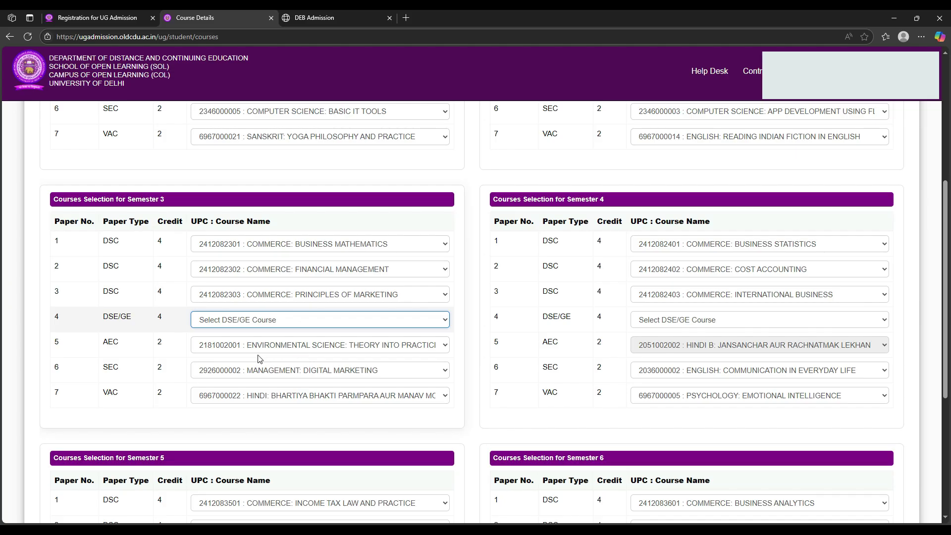
pyautogui.click(291, 353)
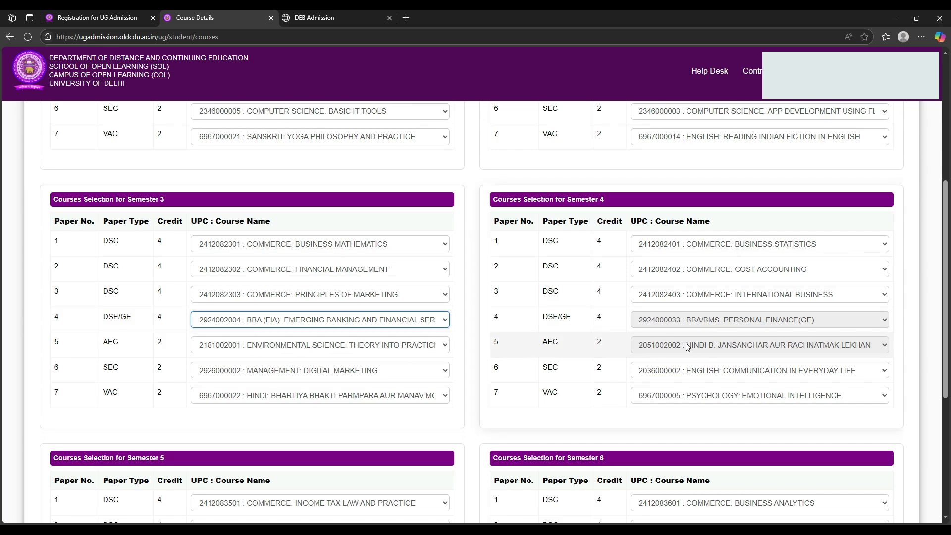
pyautogui.click(744, 322)
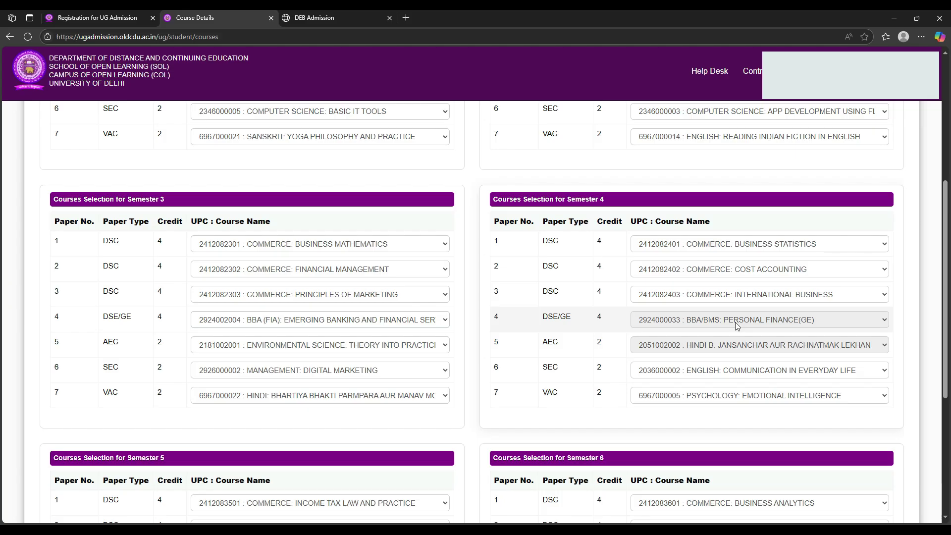
pyautogui.click(422, 327)
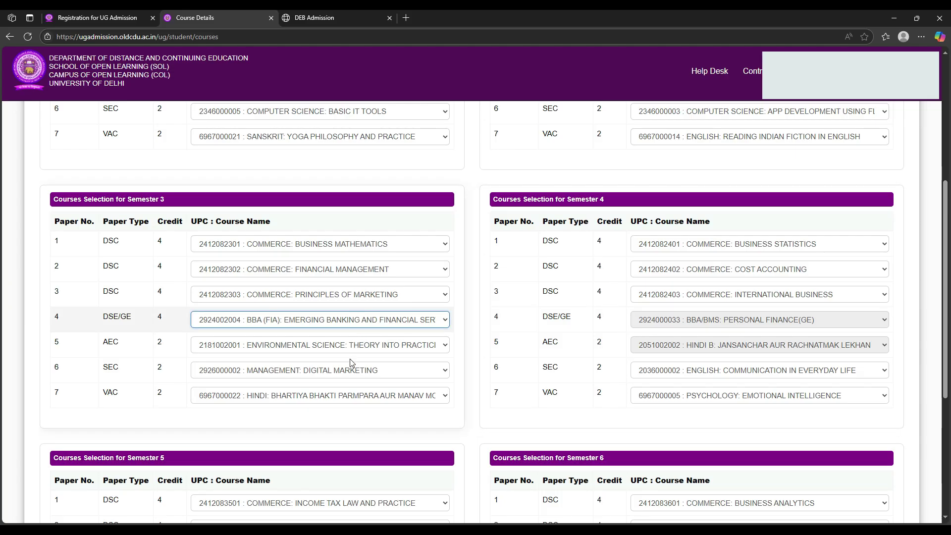
pyautogui.click(350, 359)
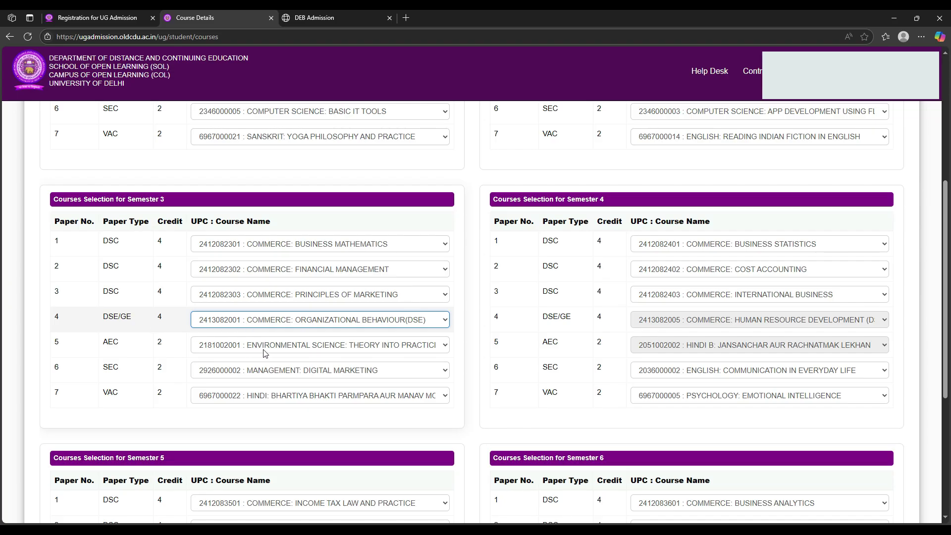
pyautogui.press('Down')
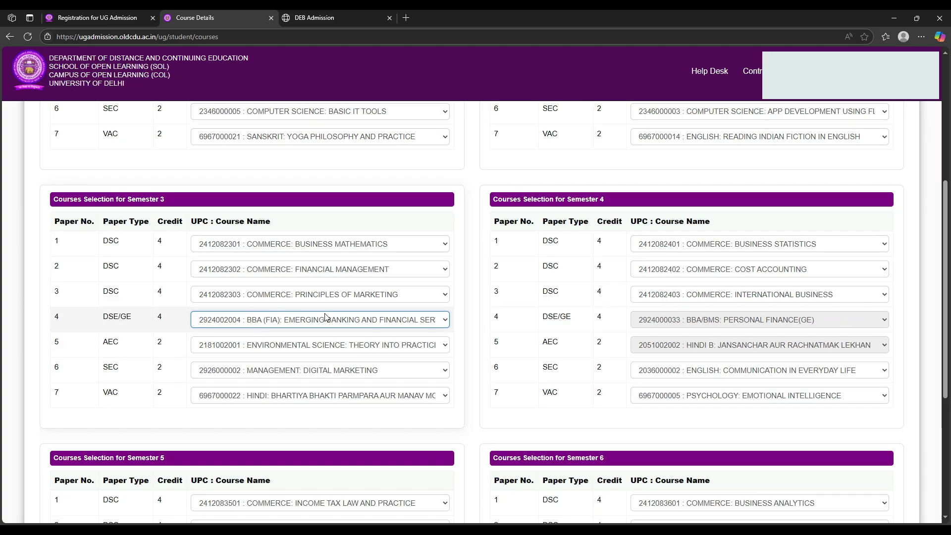
pyautogui.click(791, 318)
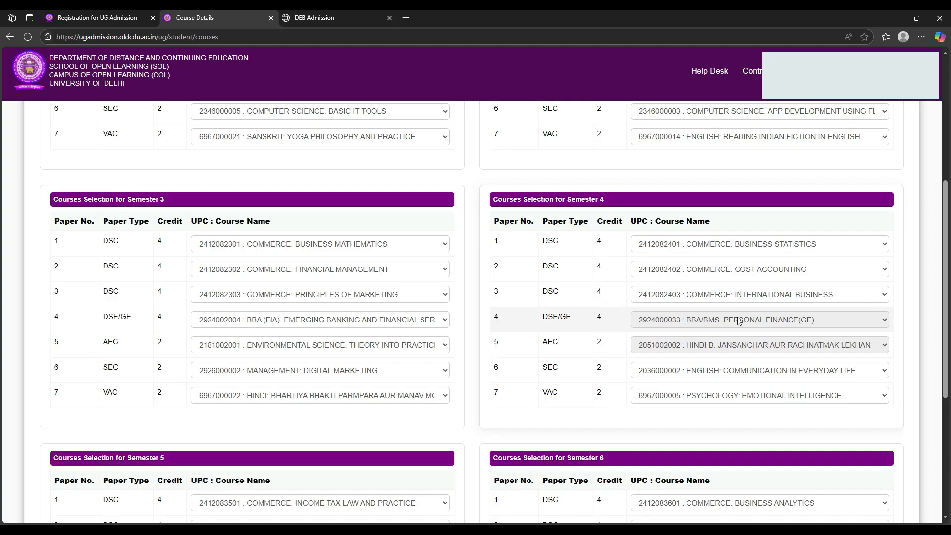
pyautogui.click(322, 321)
pyautogui.click(300, 365)
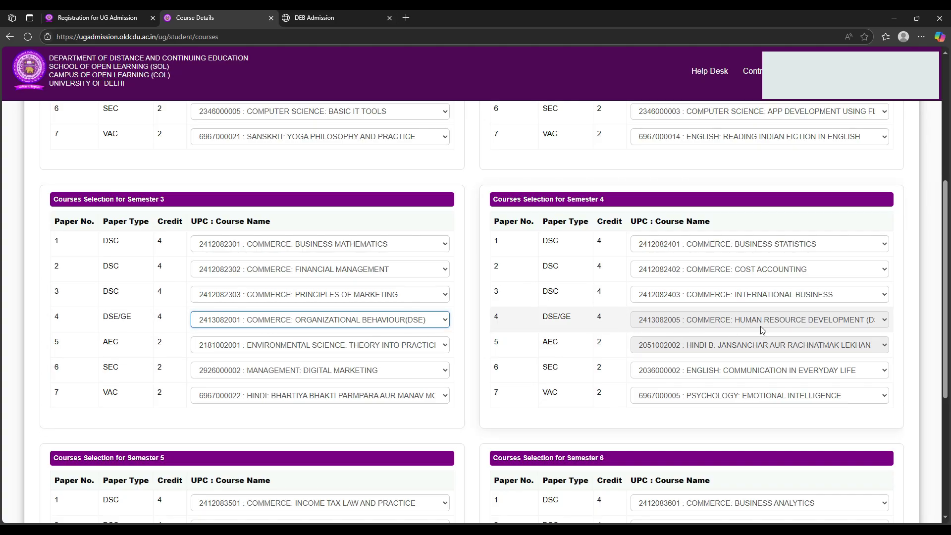
pyautogui.scroll(-1, 824, 322)
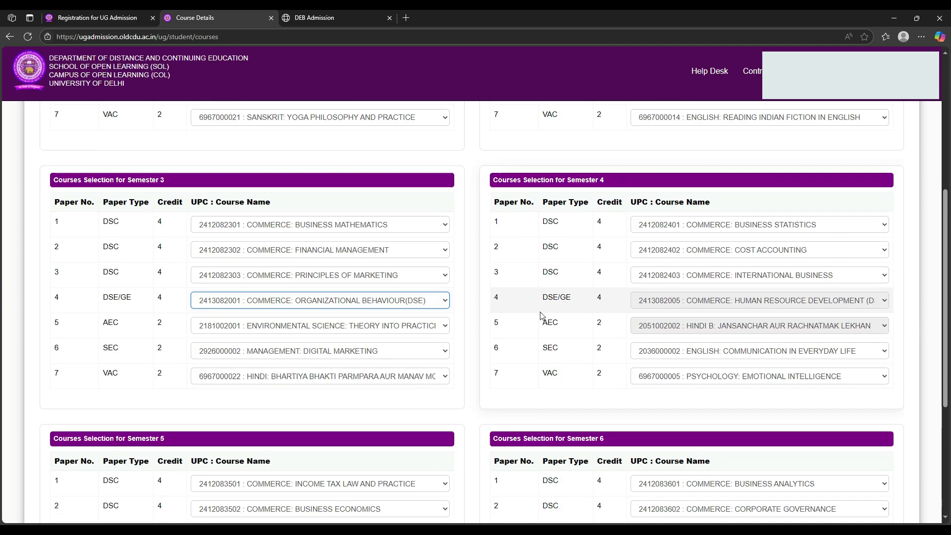
pyautogui.click(429, 295)
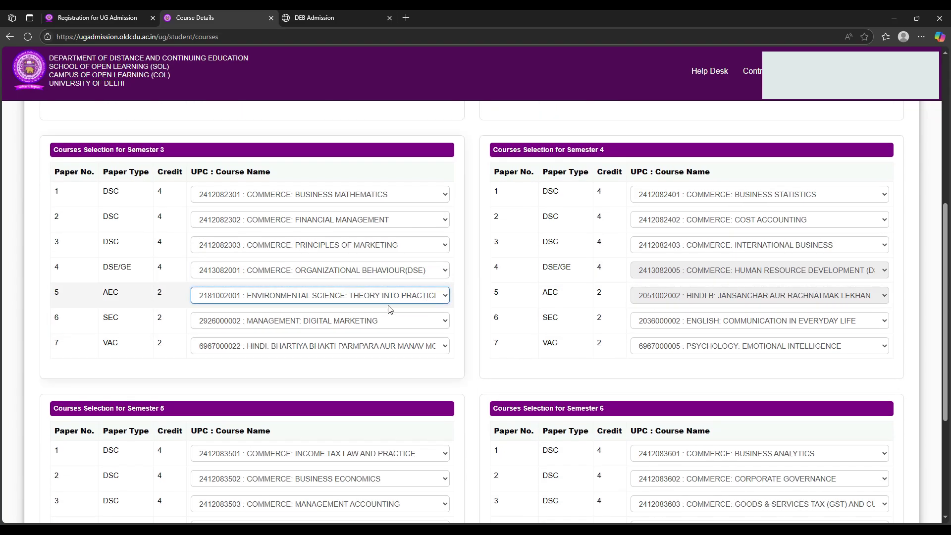
pyautogui.click(830, 299)
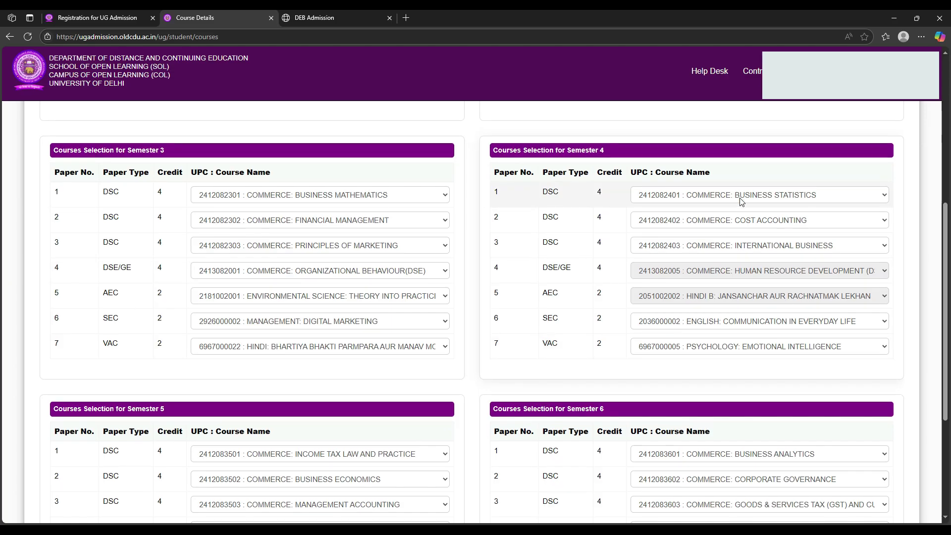
# Review the courses chosen for Semesters 1 and 2 and Semester 3's DSC and DSE/GE papers.
pyautogui.scroll(6, 742, 201)
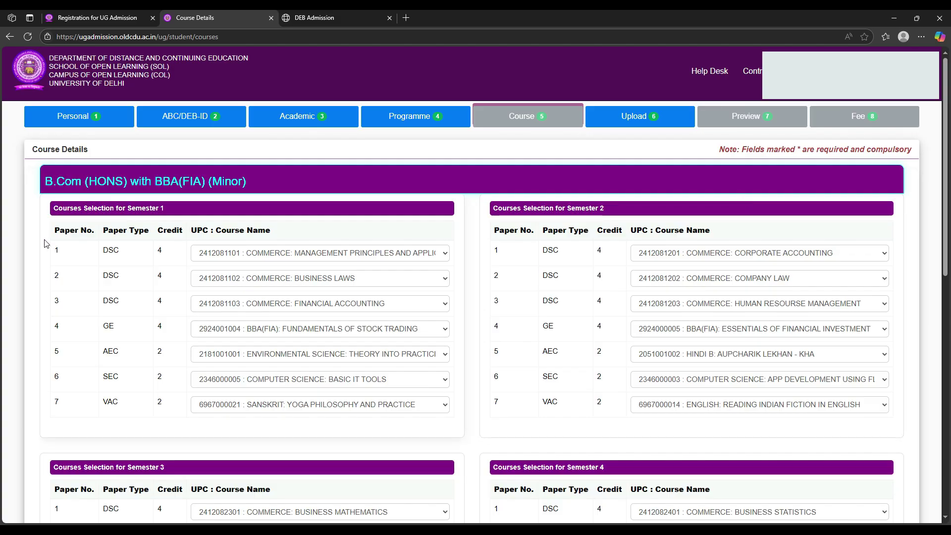
pyautogui.moveTo(45, 240); pyautogui.dragTo(872, 421)
pyautogui.click(752, 454)
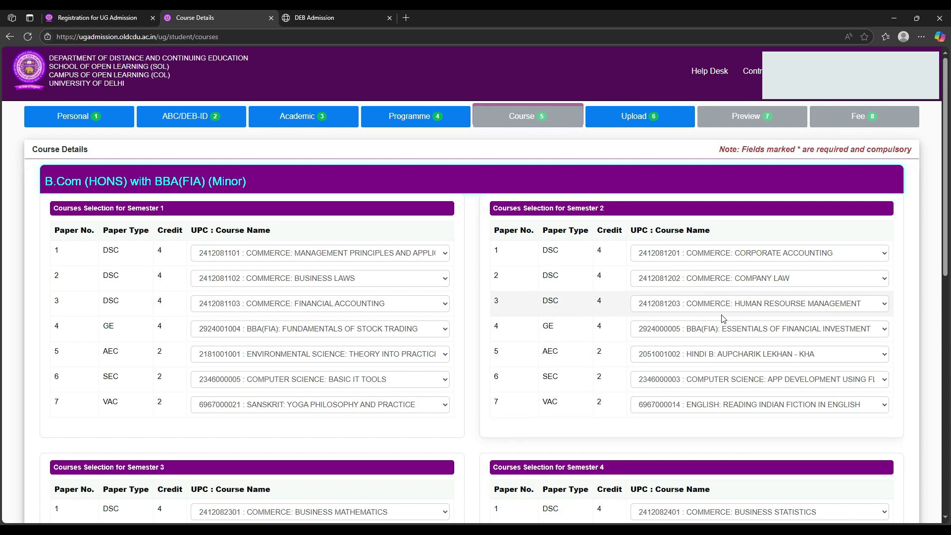
pyautogui.click(745, 329)
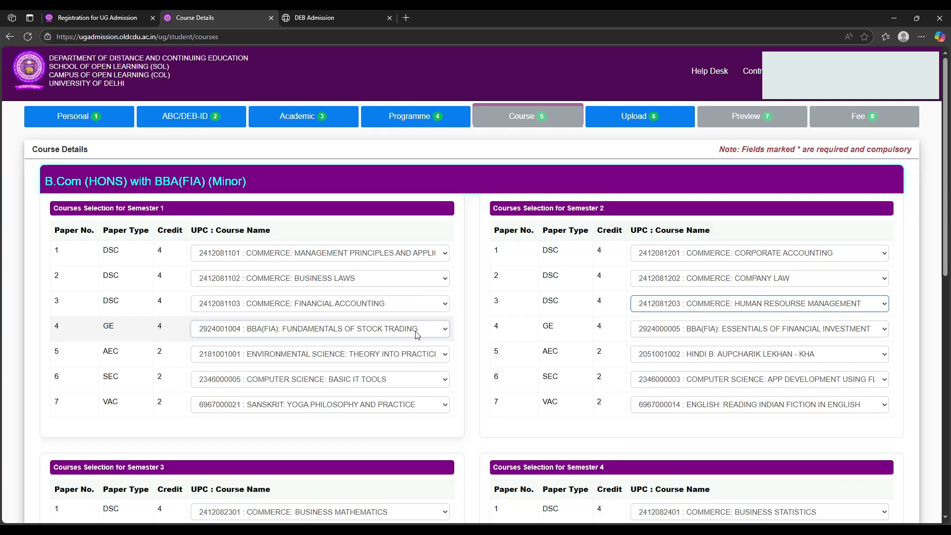
pyautogui.click(370, 358)
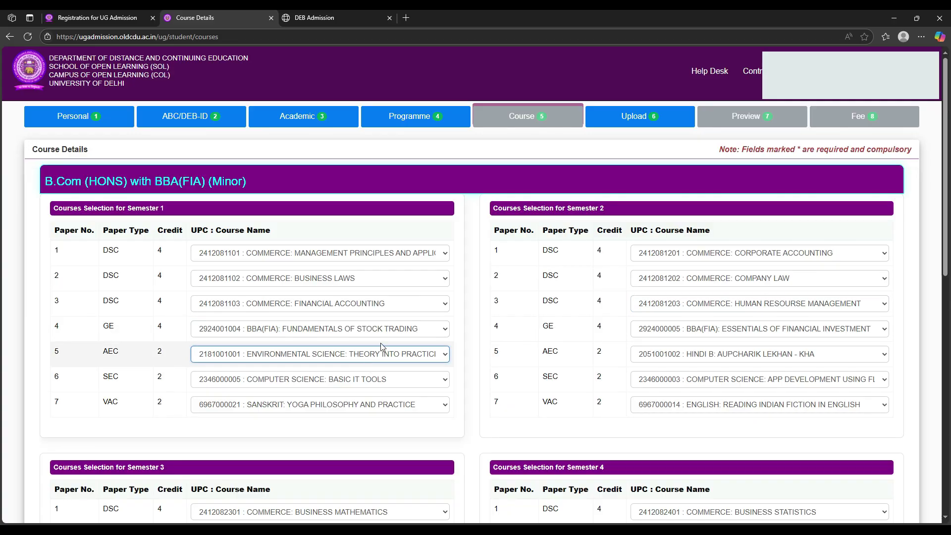
pyautogui.scroll(-4, 381, 347)
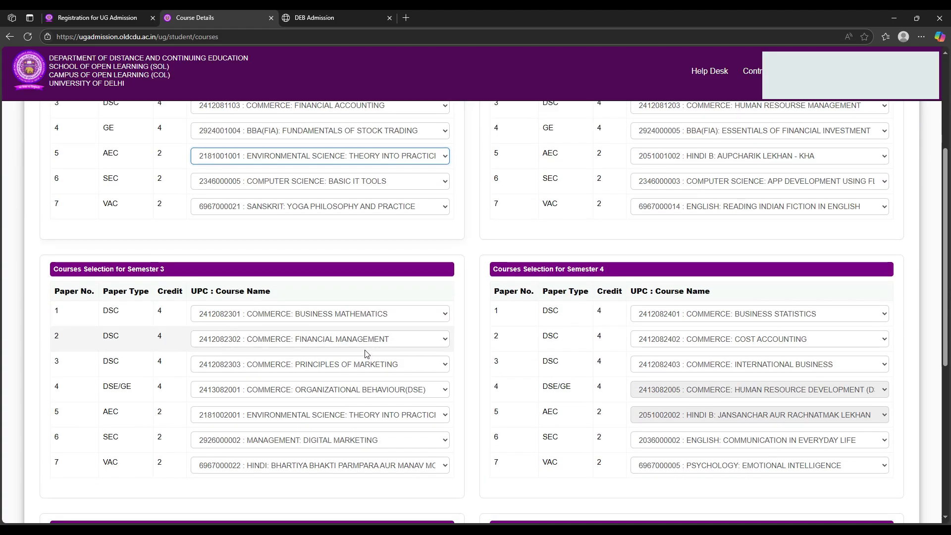
pyautogui.click(286, 394)
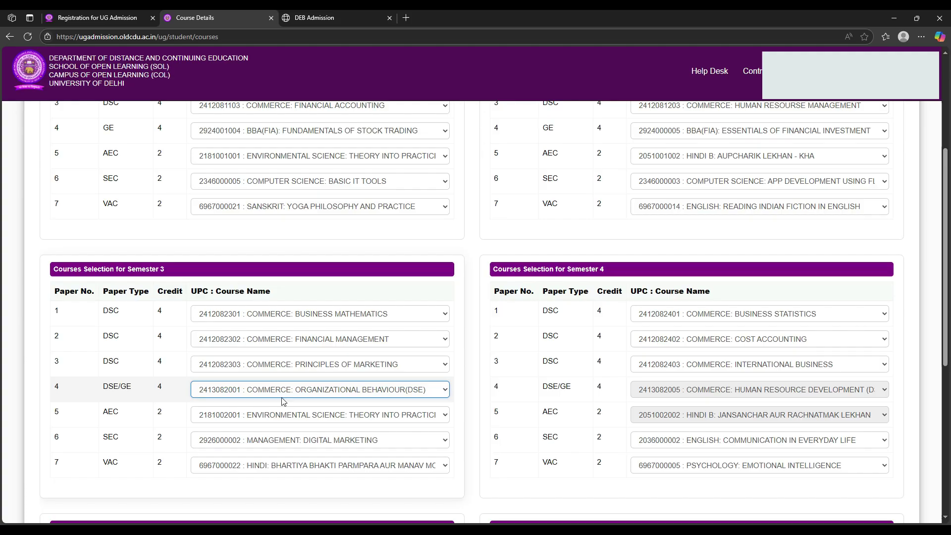
pyautogui.moveTo(94, 316); pyautogui.dragTo(409, 380)
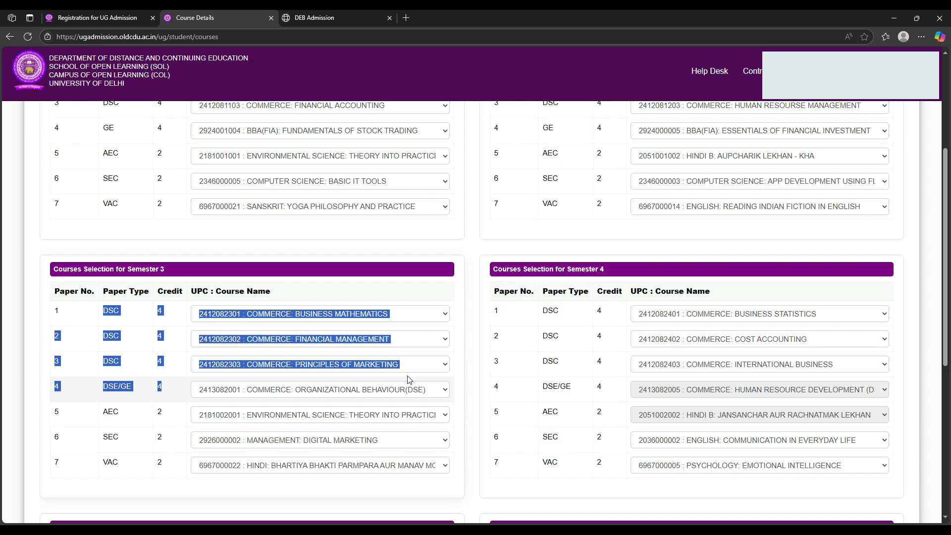
pyautogui.click(327, 250)
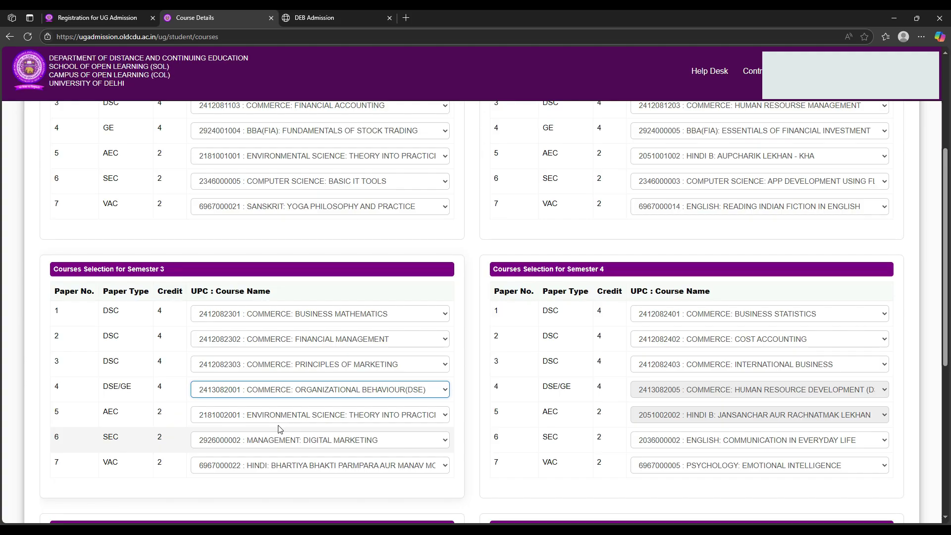
# Check the Semester 5 and 6 courses, recheck the earlier semesters and submit the course selection.
pyautogui.scroll(-5, 483, 305)
pyautogui.scroll(-3, 347, 223)
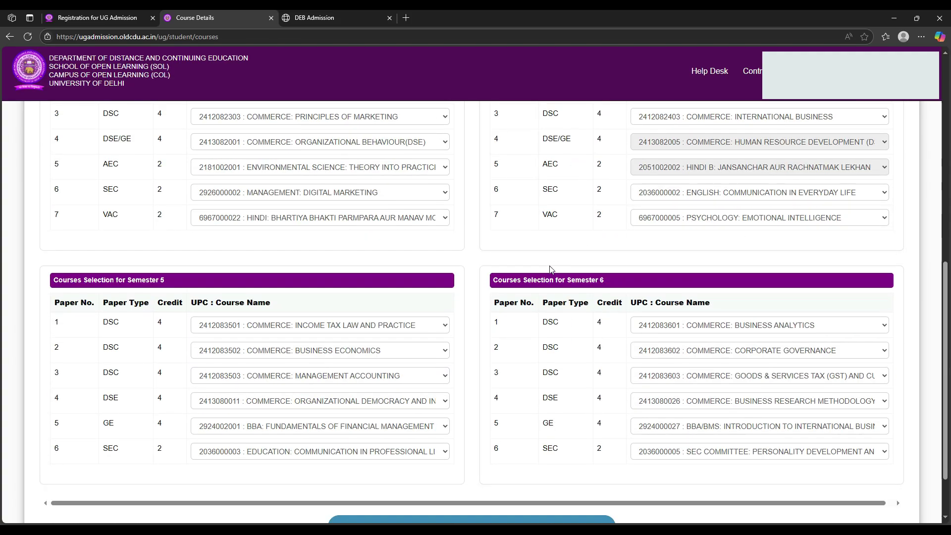
pyautogui.scroll(1, 295, 199)
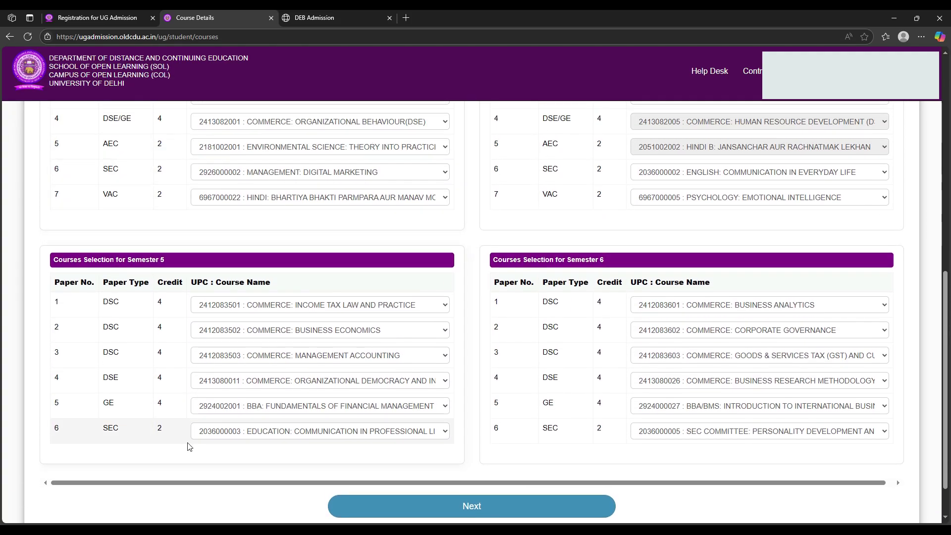
pyautogui.scroll(10, 504, 395)
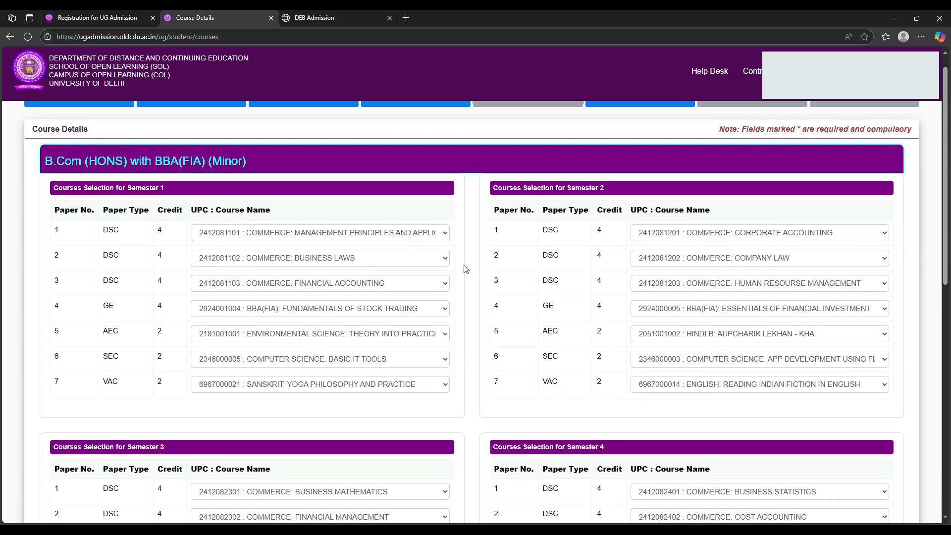
pyautogui.scroll(-5, 469, 282)
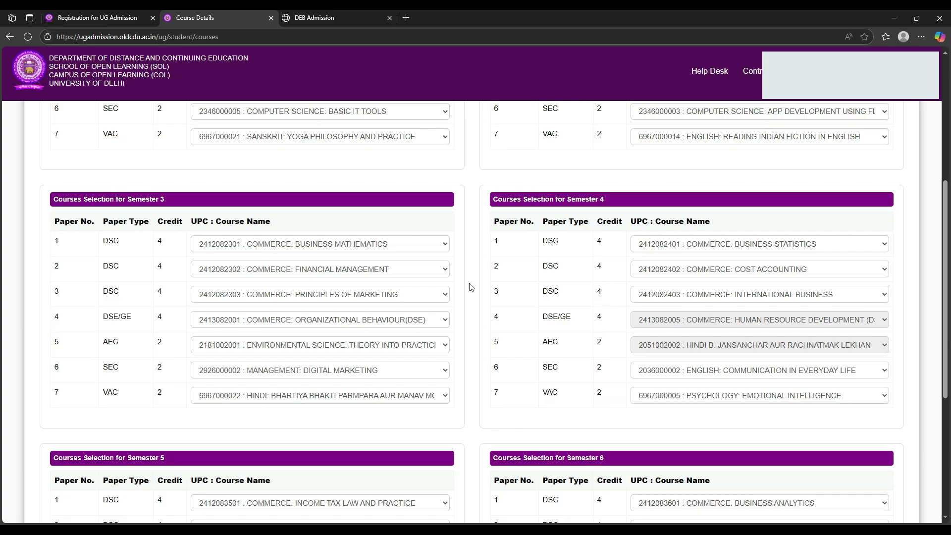
pyautogui.scroll(-5, 471, 286)
pyautogui.click(466, 463)
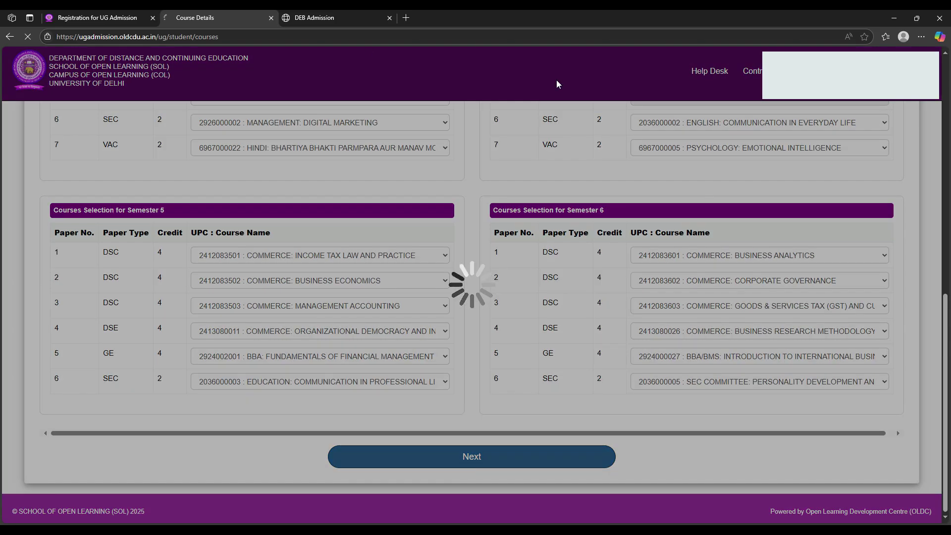
# Review the selected courses of all six semesters in the preview and continue to the document upload stage.
pyautogui.scroll(-6, 514, 205)
pyautogui.scroll(7, 514, 207)
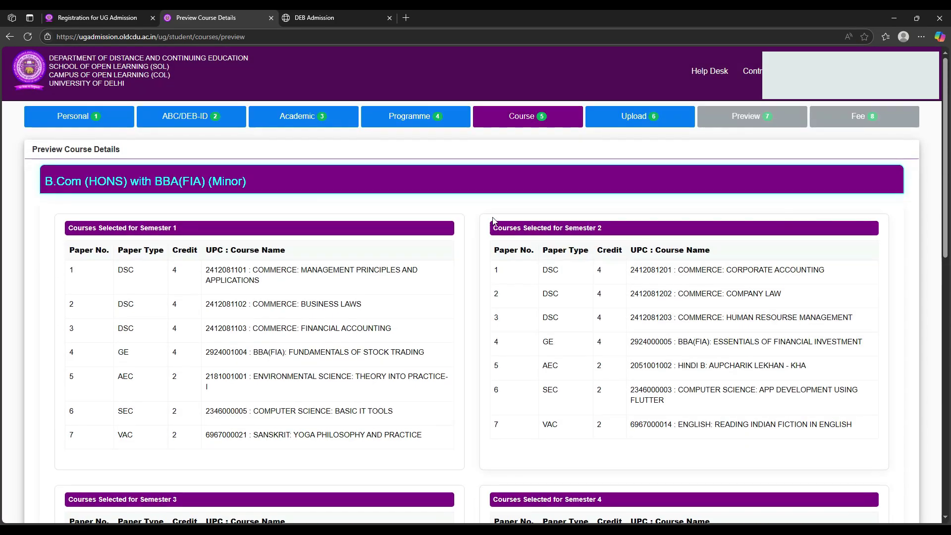
pyautogui.scroll(-12, 487, 221)
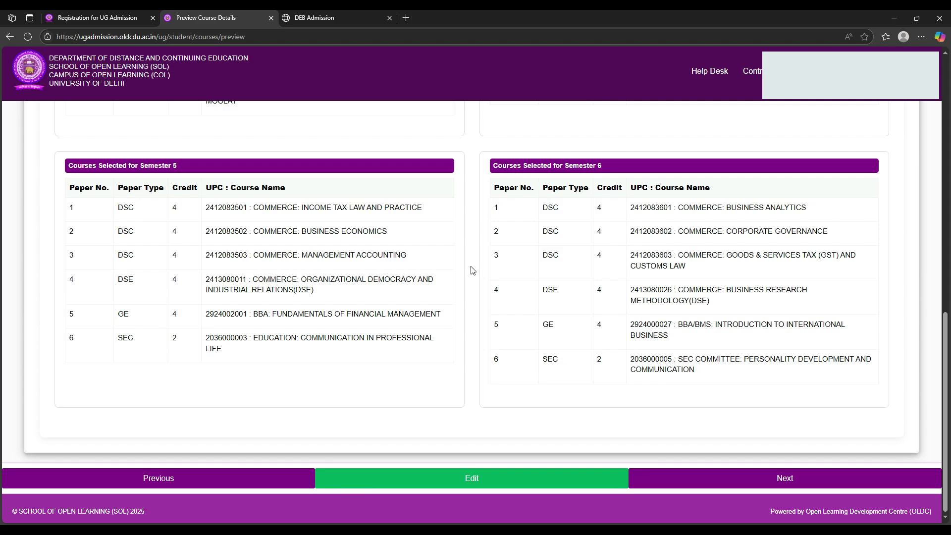
pyautogui.scroll(3, 471, 271)
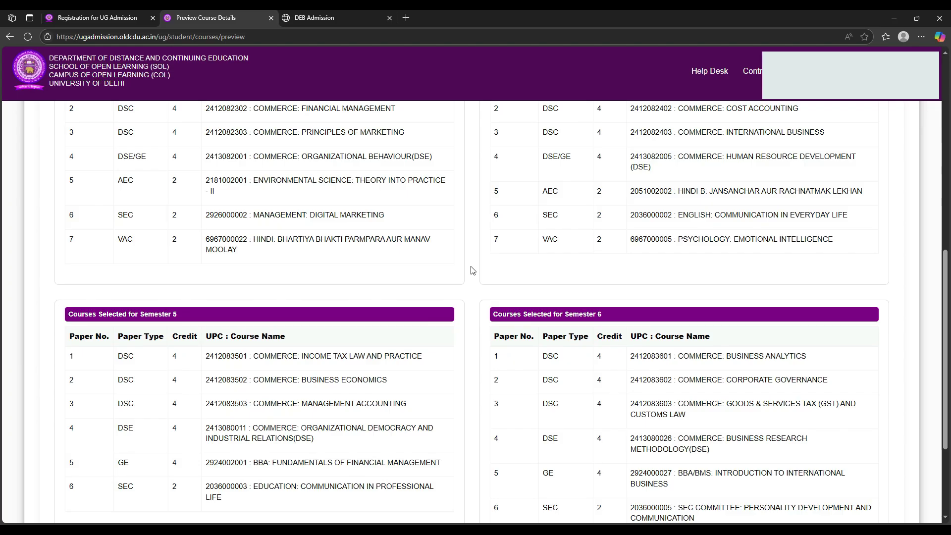
pyautogui.scroll(-1, 471, 271)
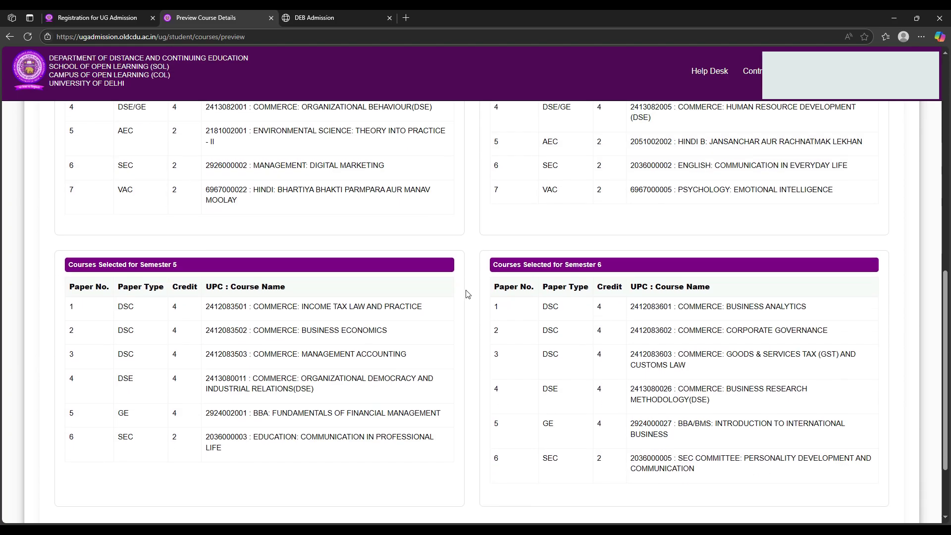
pyautogui.scroll(1, 471, 297)
pyautogui.scroll(1, 471, 298)
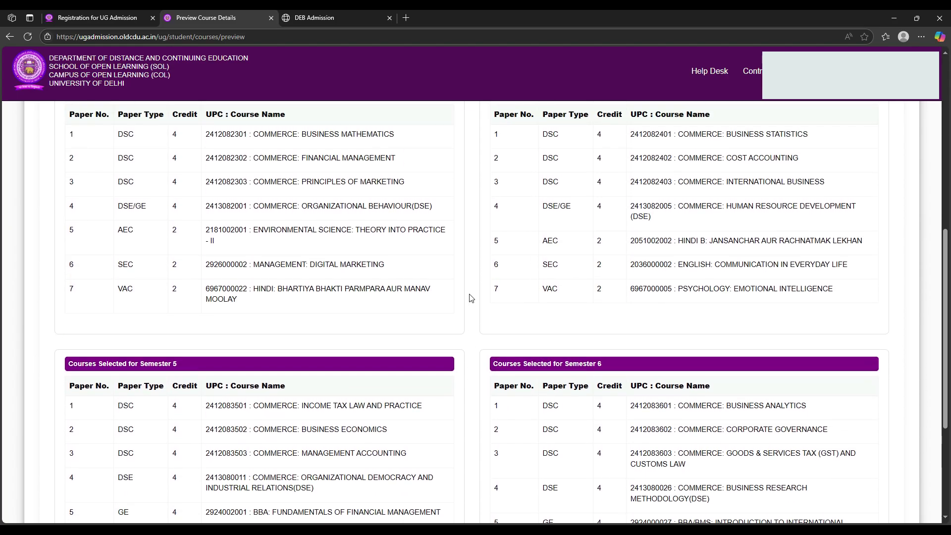
pyautogui.scroll(-2, 474, 300)
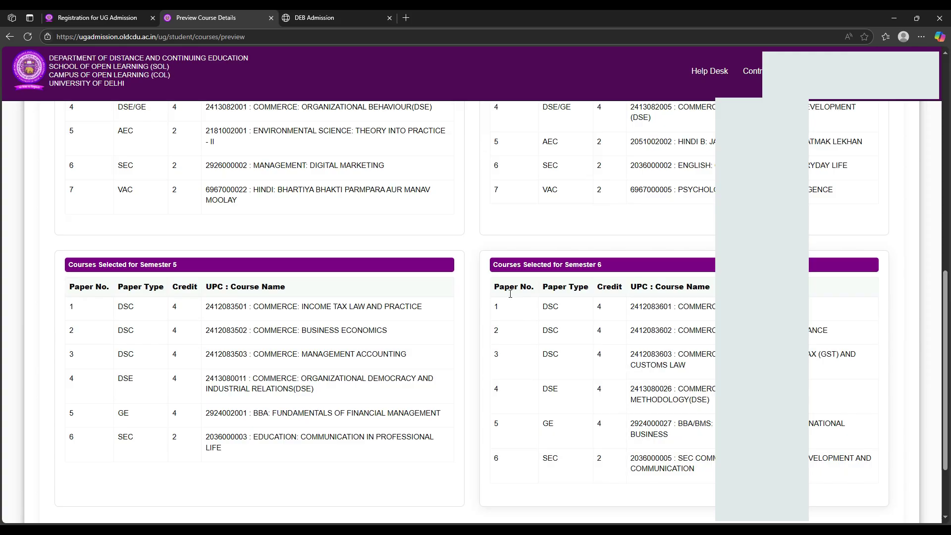
pyautogui.scroll(-3, 469, 292)
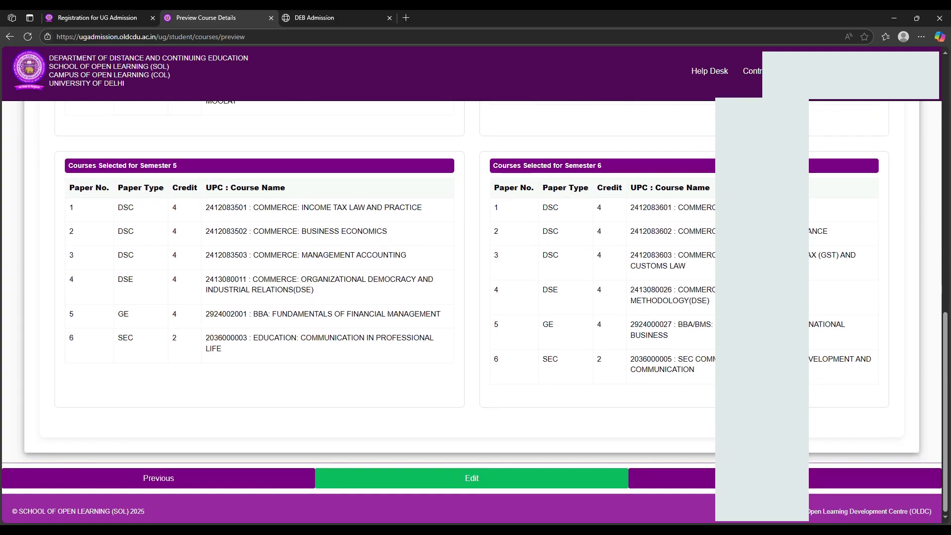
pyautogui.click(684, 479)
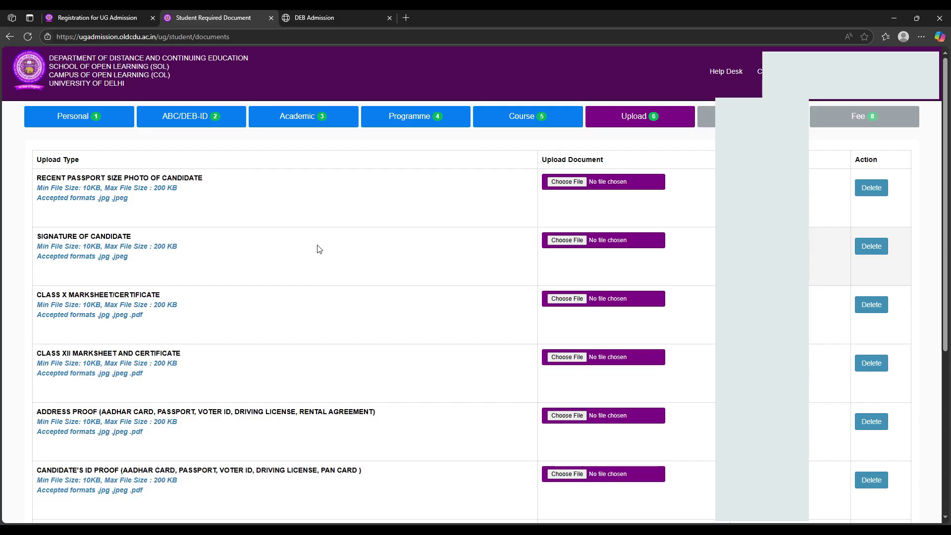
# Examine the list of documents to upload, including the category certificate entry.
pyautogui.scroll(-4, 223, 252)
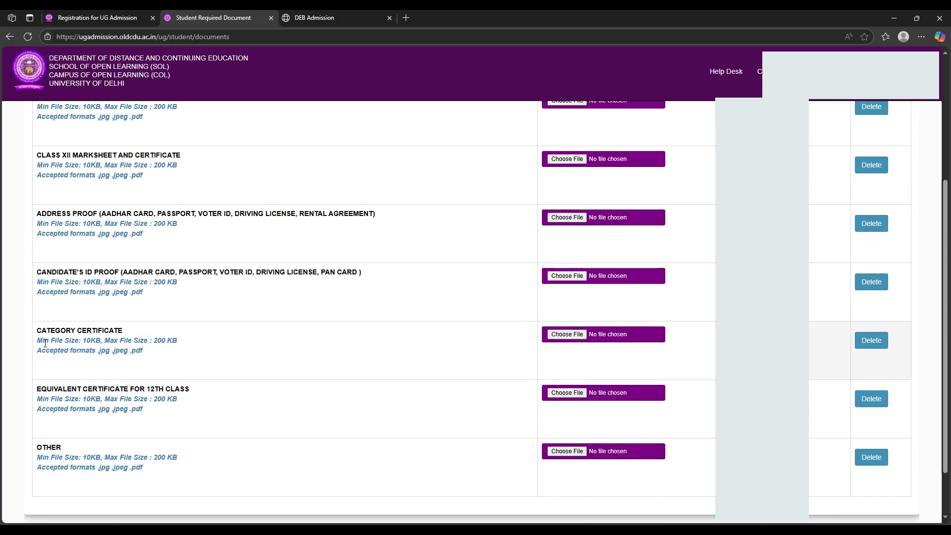
pyautogui.moveTo(37, 330); pyautogui.dragTo(127, 339)
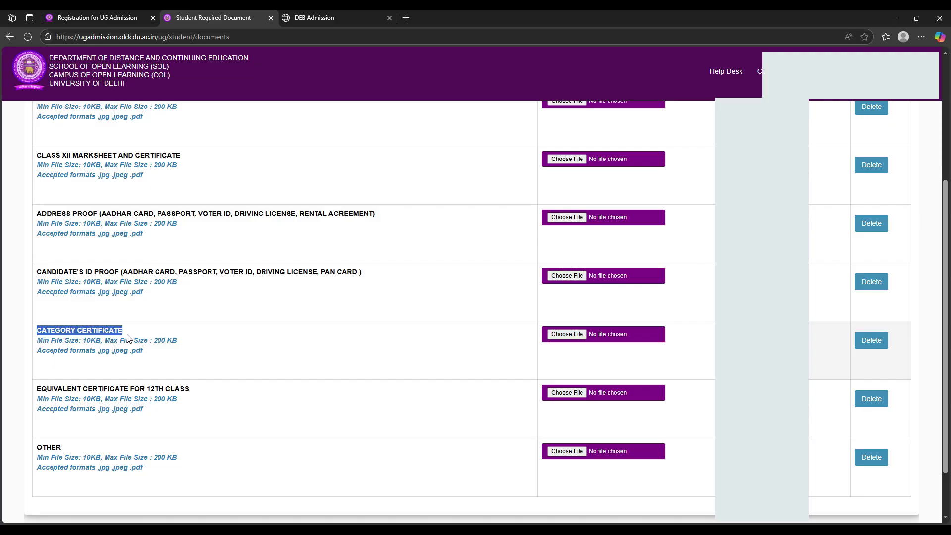
pyautogui.scroll(2, 314, 371)
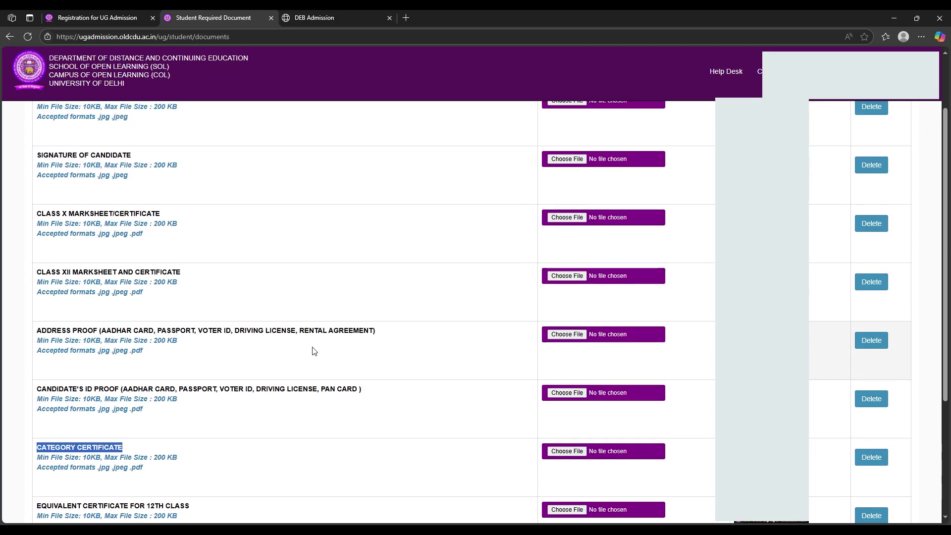
pyautogui.scroll(1, 314, 352)
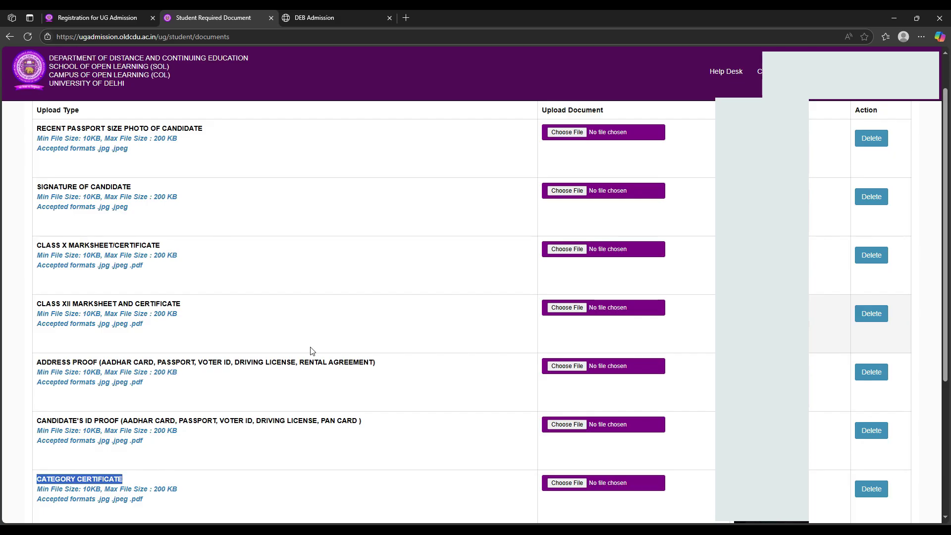
pyautogui.scroll(1, 278, 339)
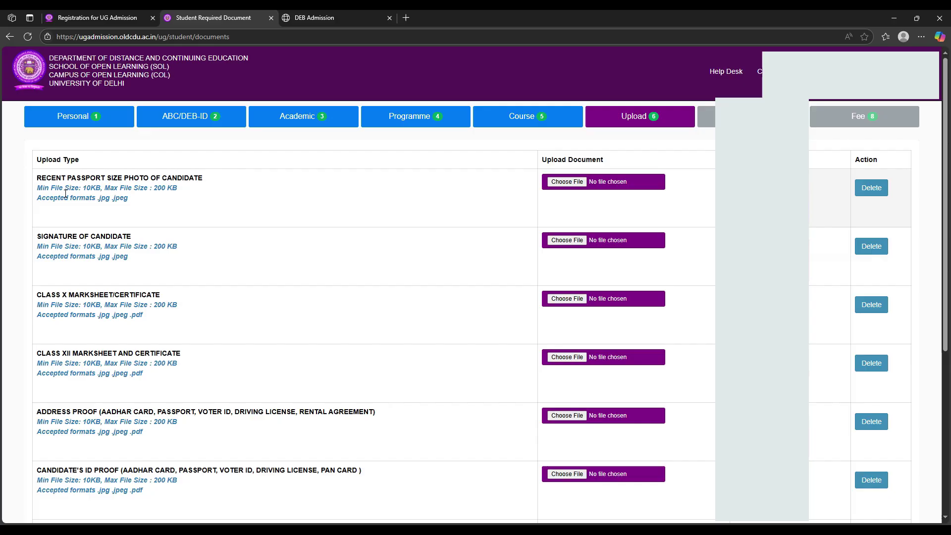
# Examine the file size limits and accepted formats for the candidate's passport size photo and the other documents.
pyautogui.moveTo(84, 191); pyautogui.dragTo(181, 194)
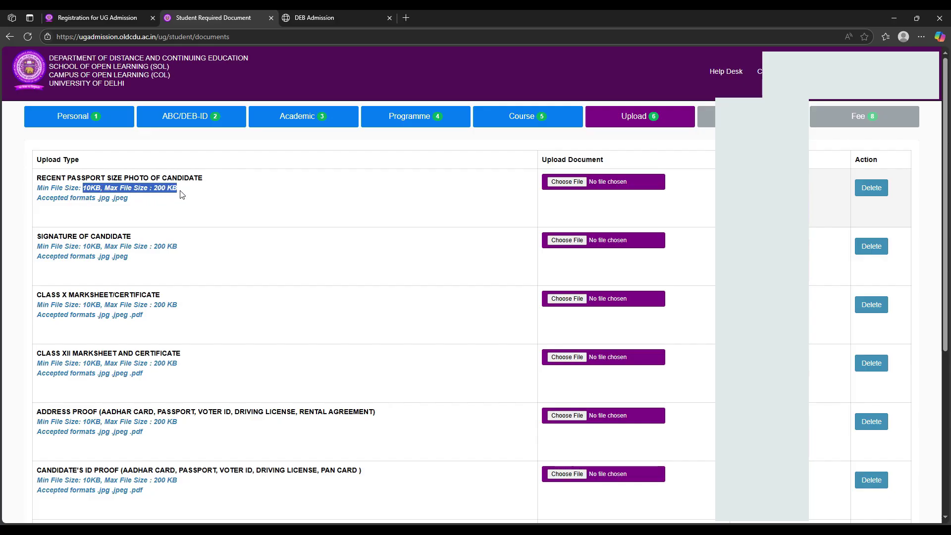
pyautogui.click(167, 209)
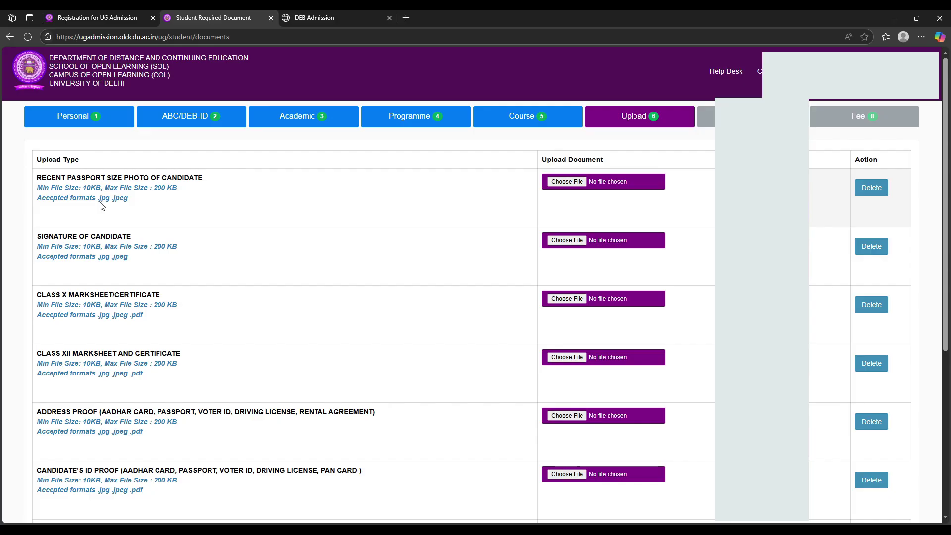
pyautogui.moveTo(99, 203); pyautogui.dragTo(129, 204)
pyautogui.click(115, 220)
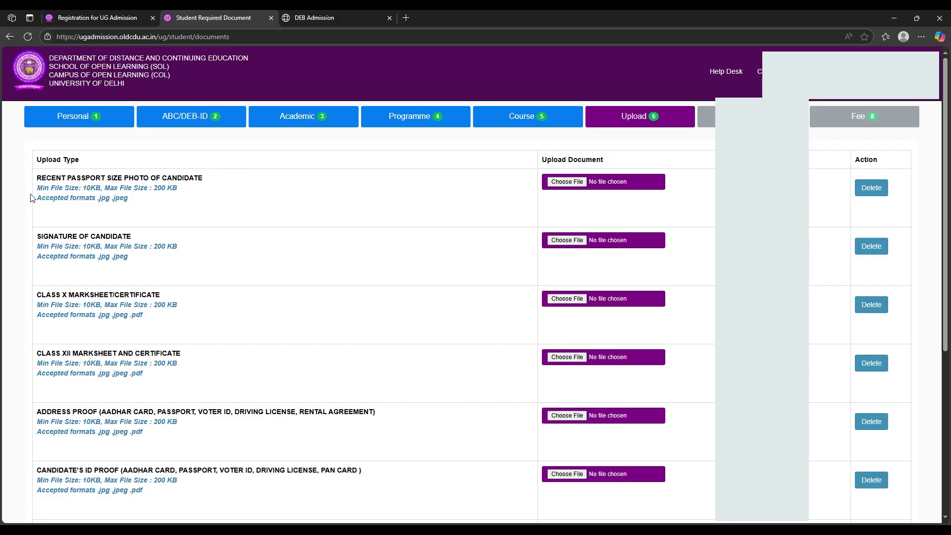
pyautogui.moveTo(34, 189); pyautogui.dragTo(130, 208)
pyautogui.click(114, 219)
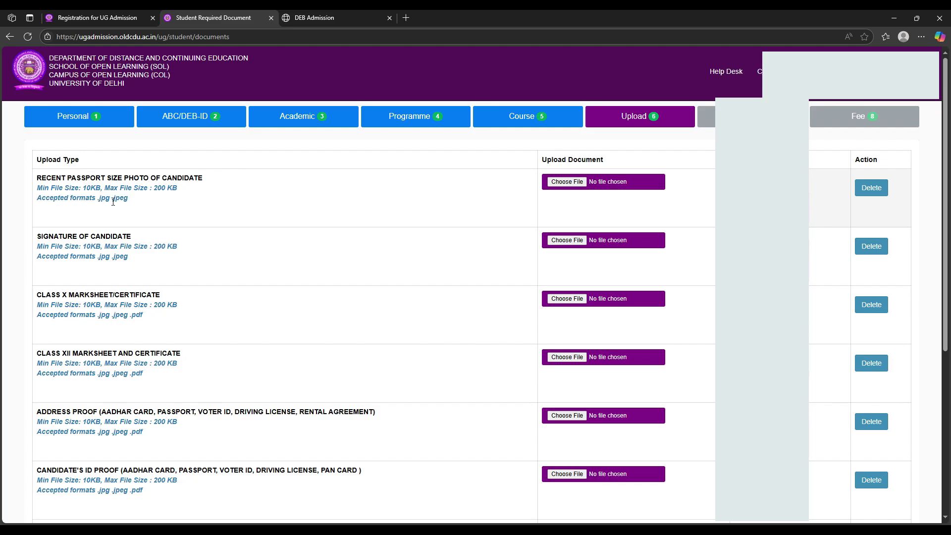
pyautogui.moveTo(99, 198); pyautogui.dragTo(131, 206)
pyautogui.click(101, 214)
pyautogui.moveTo(128, 203); pyautogui.dragTo(193, 192)
pyautogui.click(49, 216)
pyautogui.click(198, 211)
pyautogui.scroll(-3, 227, 244)
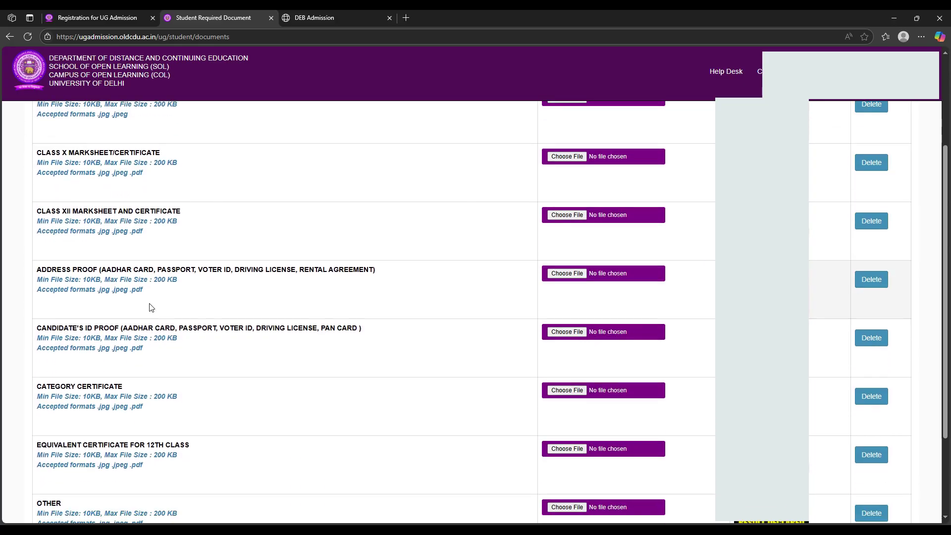
# Examine the document list and the identity papers accepted as address proof.
pyautogui.scroll(3, 193, 327)
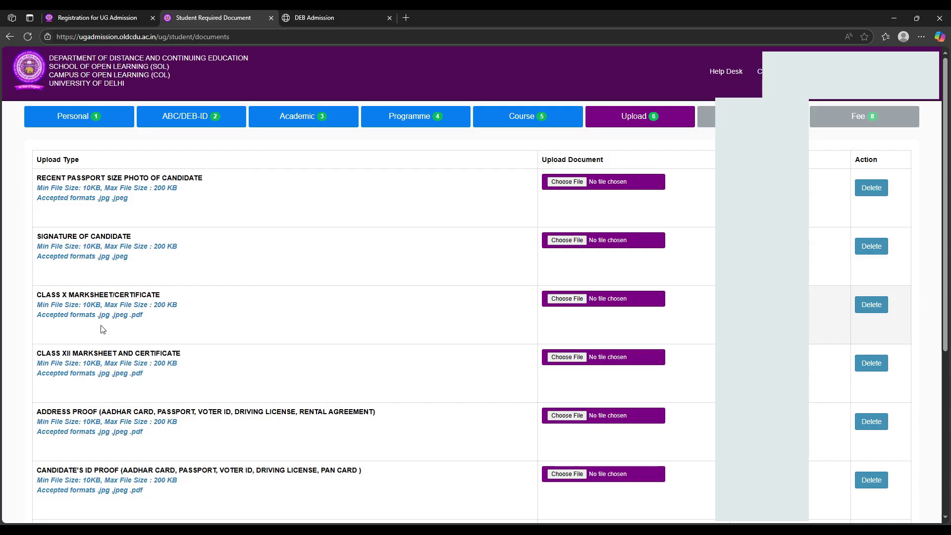
pyautogui.scroll(-3, 103, 329)
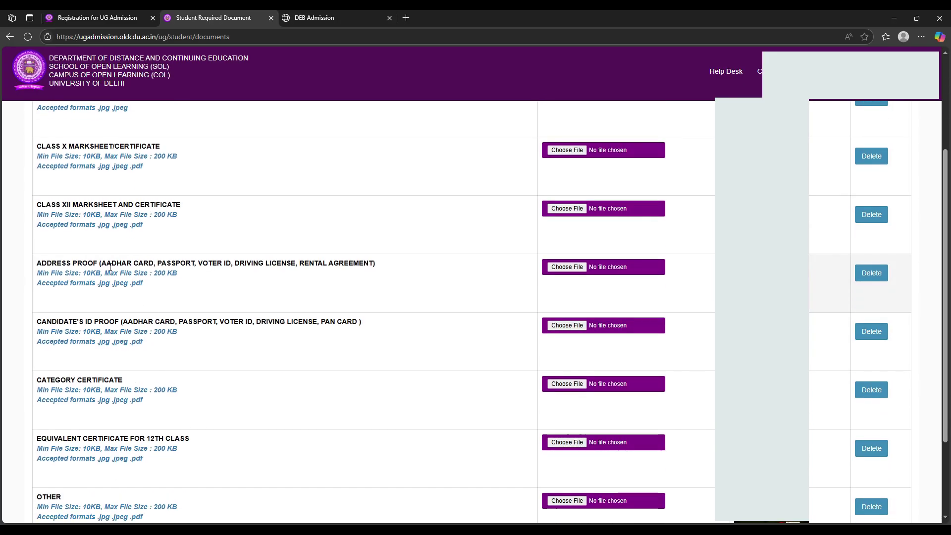
pyautogui.moveTo(102, 265); pyautogui.dragTo(364, 272)
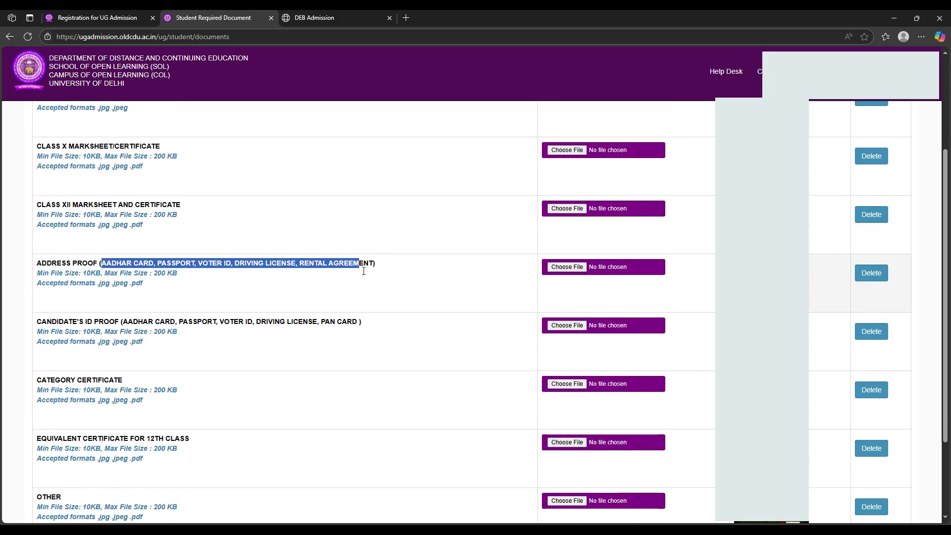
pyautogui.click(287, 251)
pyautogui.scroll(-1, 286, 251)
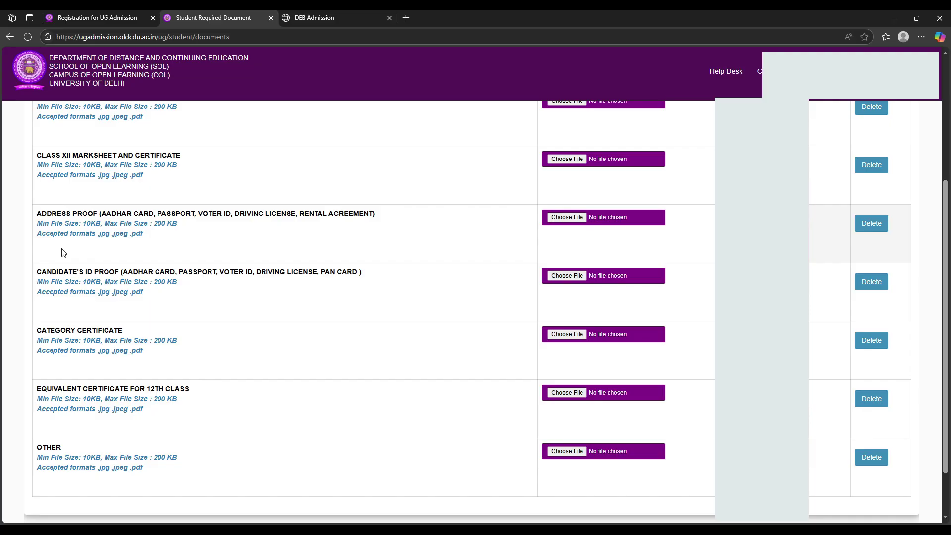
# Compare the documents accepted as address proof with those accepted as the candidate's ID proof.
pyautogui.moveTo(40, 218); pyautogui.dragTo(155, 222)
pyautogui.click(198, 281)
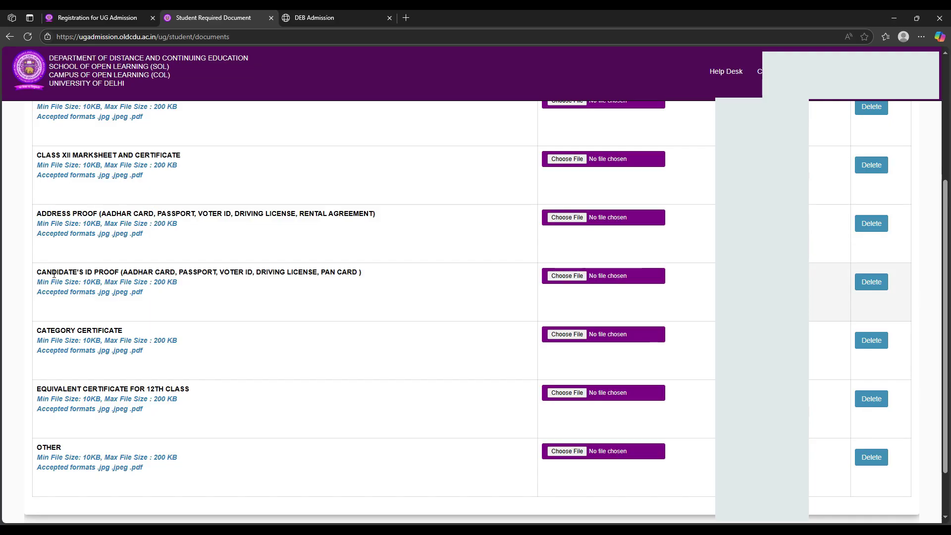
pyautogui.moveTo(38, 272); pyautogui.dragTo(176, 272)
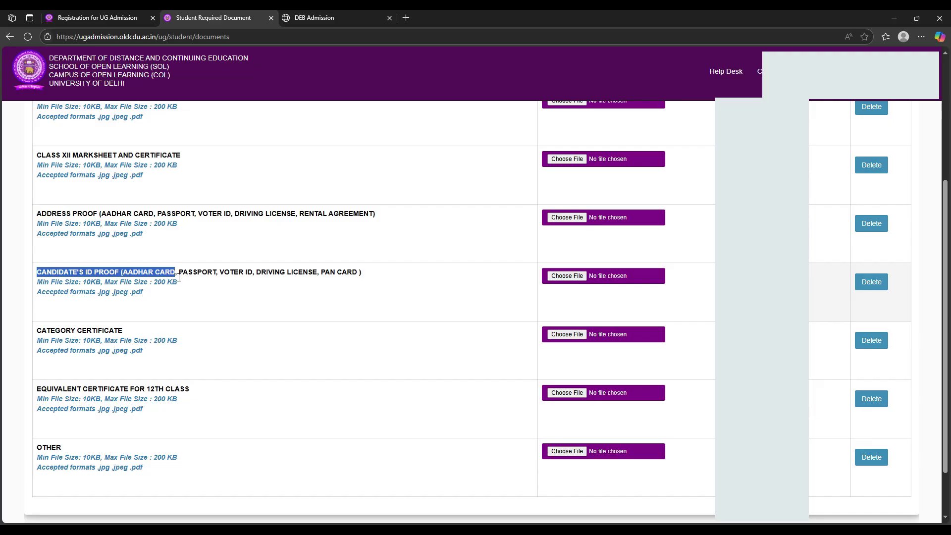
pyautogui.click(224, 278)
pyautogui.moveTo(111, 217); pyautogui.dragTo(144, 217)
pyautogui.moveTo(182, 272); pyautogui.dragTo(310, 266)
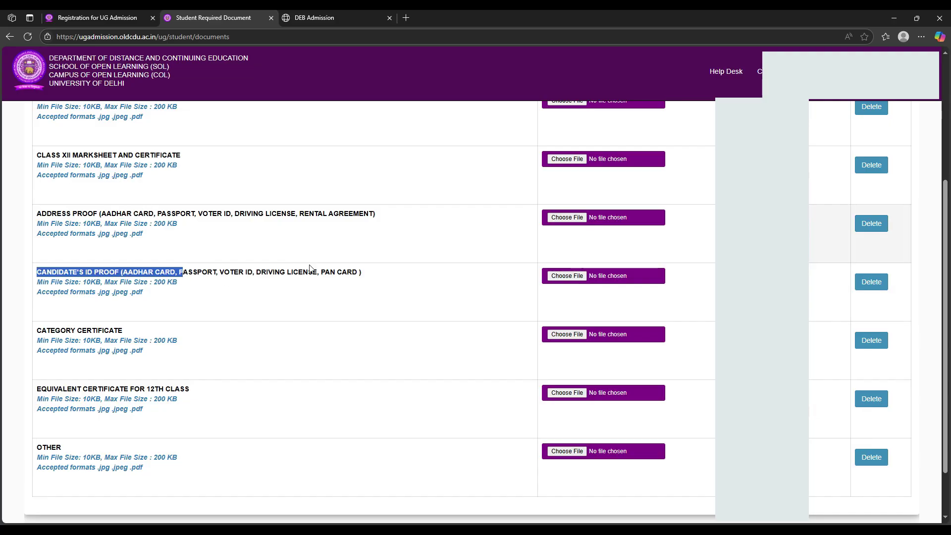
pyautogui.click(287, 272)
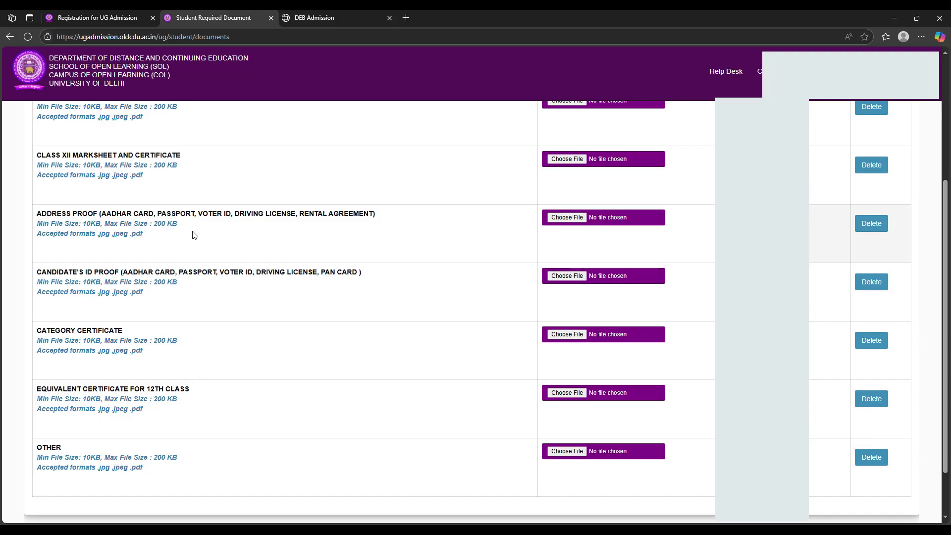
# Check the remaining certificate entries and continue from the document upload stage to the application preview.
pyautogui.scroll(-2, 159, 228)
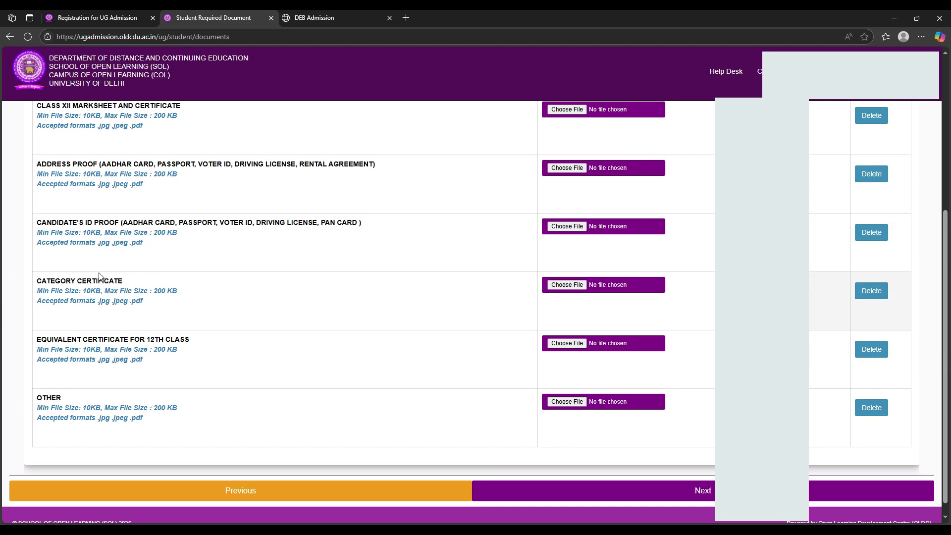
pyautogui.scroll(-1, 305, 314)
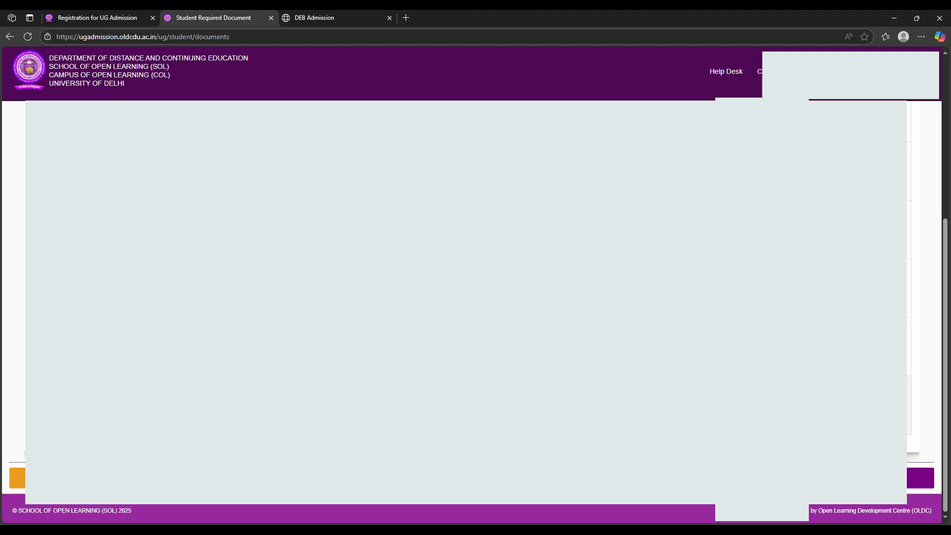
pyautogui.click(921, 478)
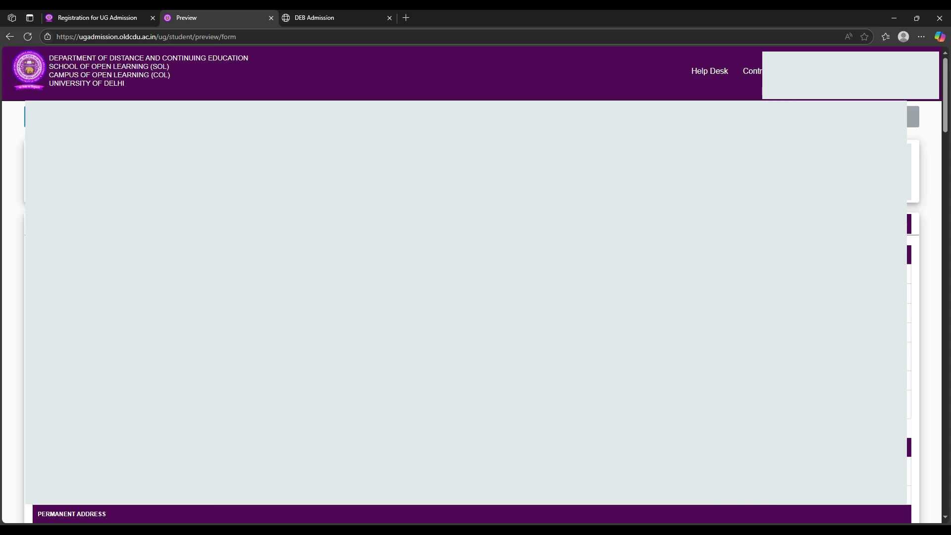
# Review the personal, ABC-ID/DEB-ID and academic details in the application preview, including marks and languages studied.
pyautogui.scroll(-2, 471, 312)
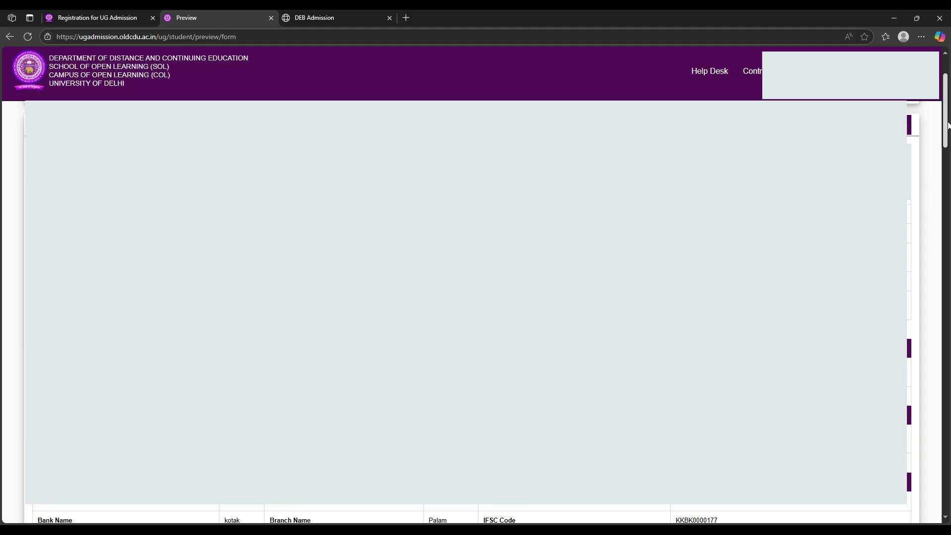
pyautogui.moveTo(948, 126); pyautogui.dragTo(948, 108)
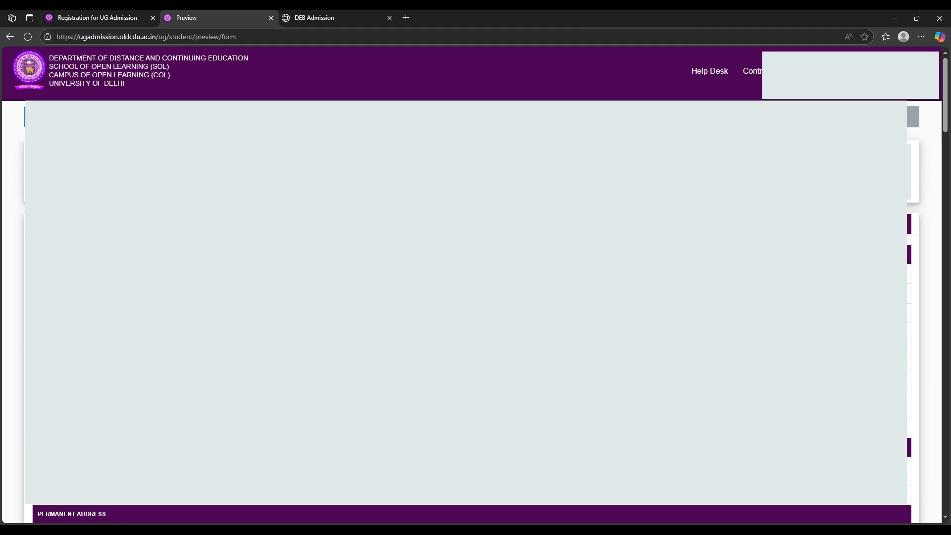
pyautogui.scroll(-10, 472, 312)
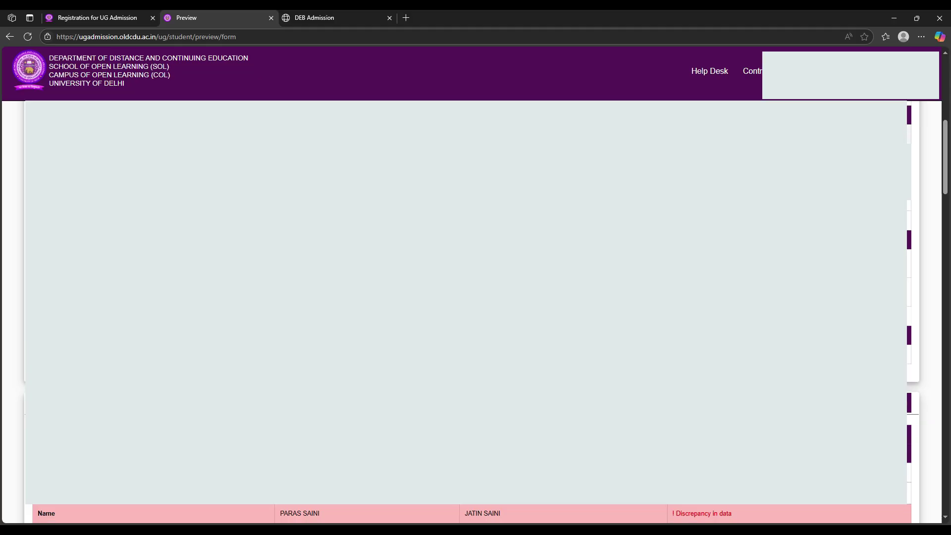
pyautogui.scroll(-5, 471, 313)
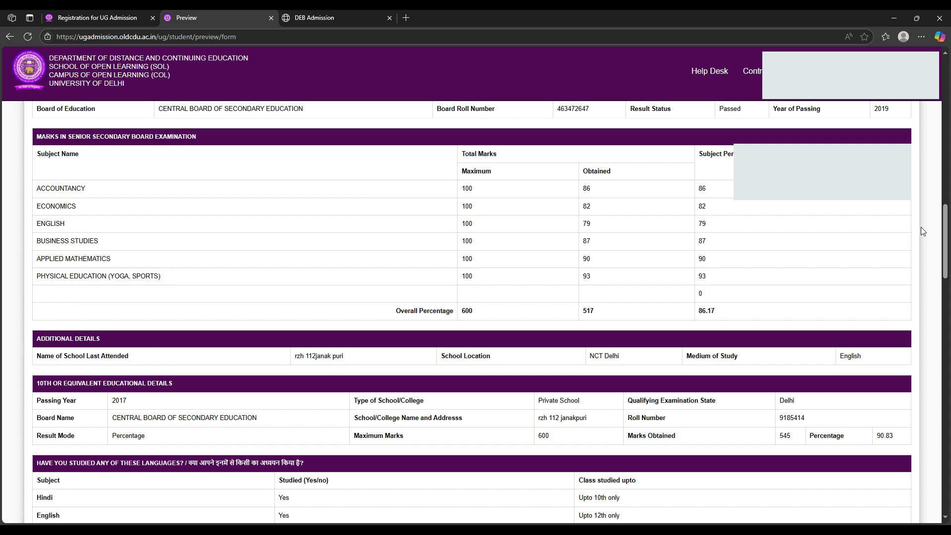
pyautogui.scroll(-6, 813, 258)
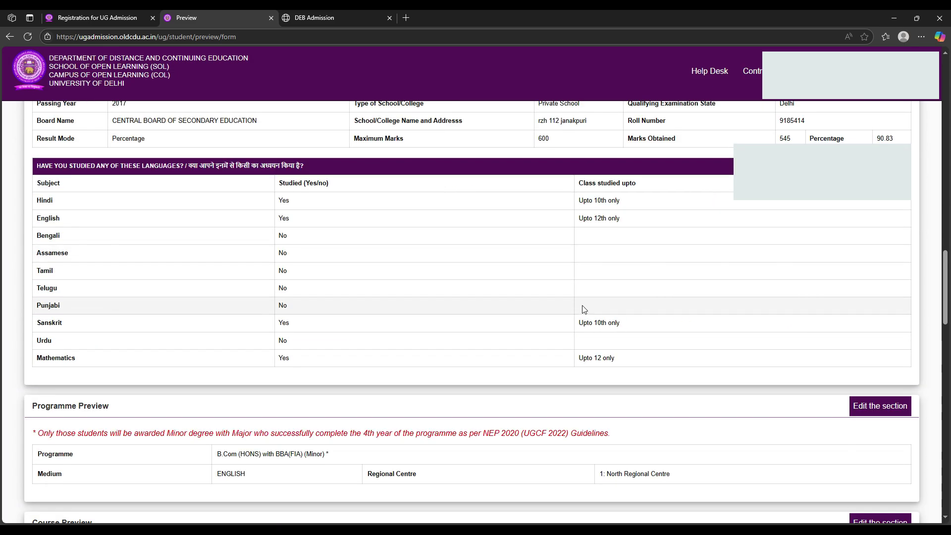
pyautogui.scroll(-6, 529, 304)
pyautogui.scroll(8, 493, 242)
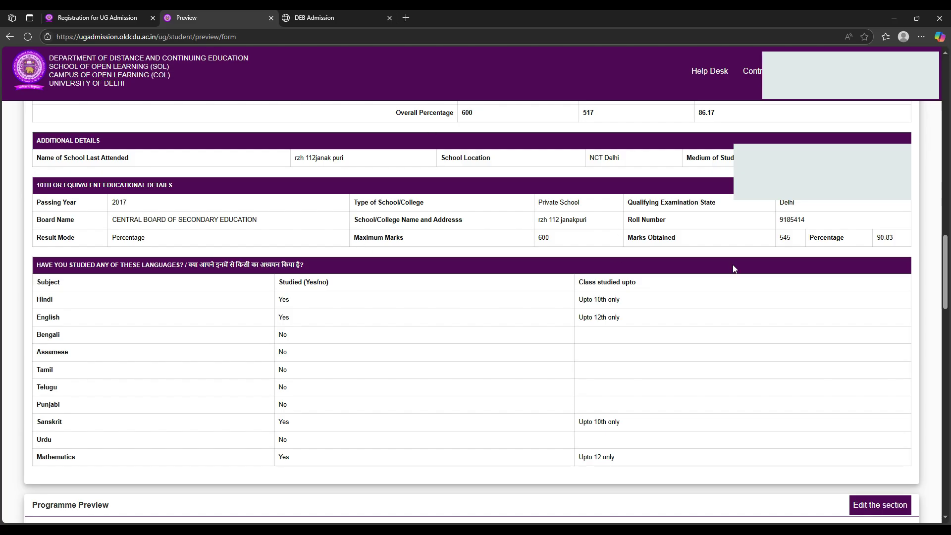
# Review the B.Com (HONS) with BBA(FIA) programme and the selected courses through Semester 6 in the preview.
pyautogui.scroll(-6, 516, 279)
pyautogui.scroll(-1, 339, 387)
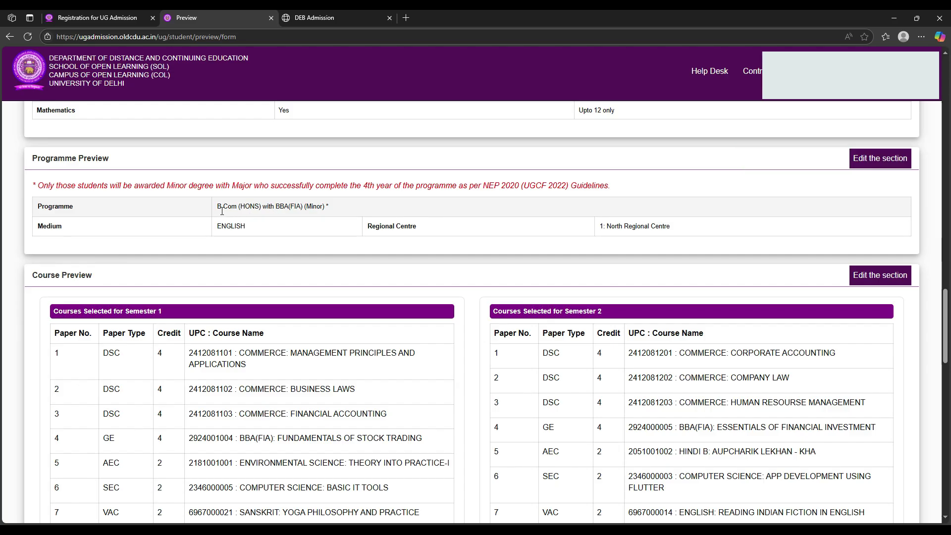
pyautogui.moveTo(217, 209); pyautogui.dragTo(345, 210)
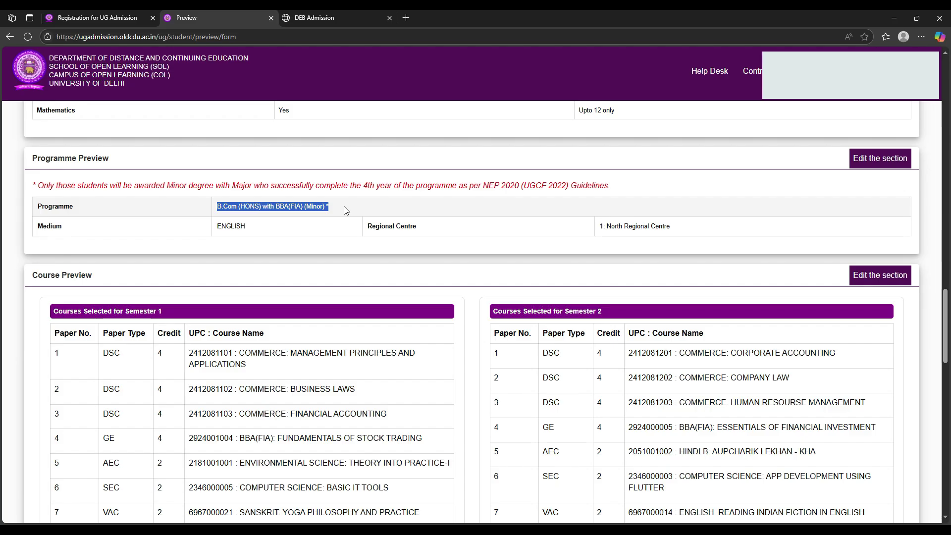
pyautogui.scroll(1, 345, 210)
pyautogui.click(346, 211)
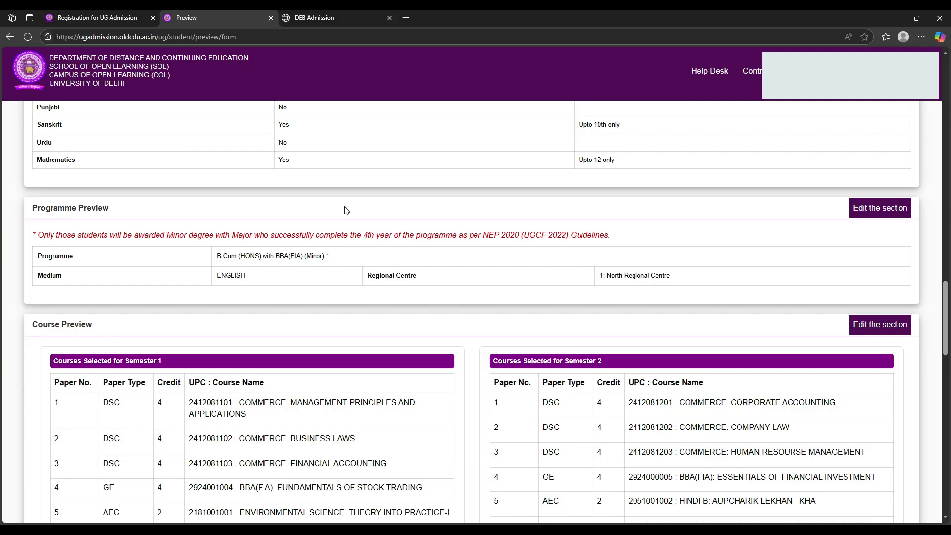
pyautogui.scroll(-20, 346, 210)
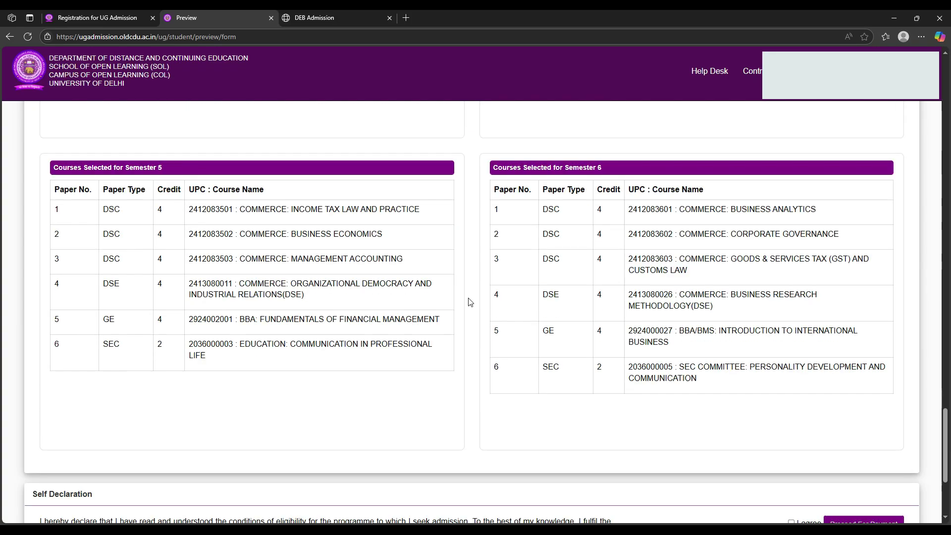
pyautogui.scroll(-3, 470, 300)
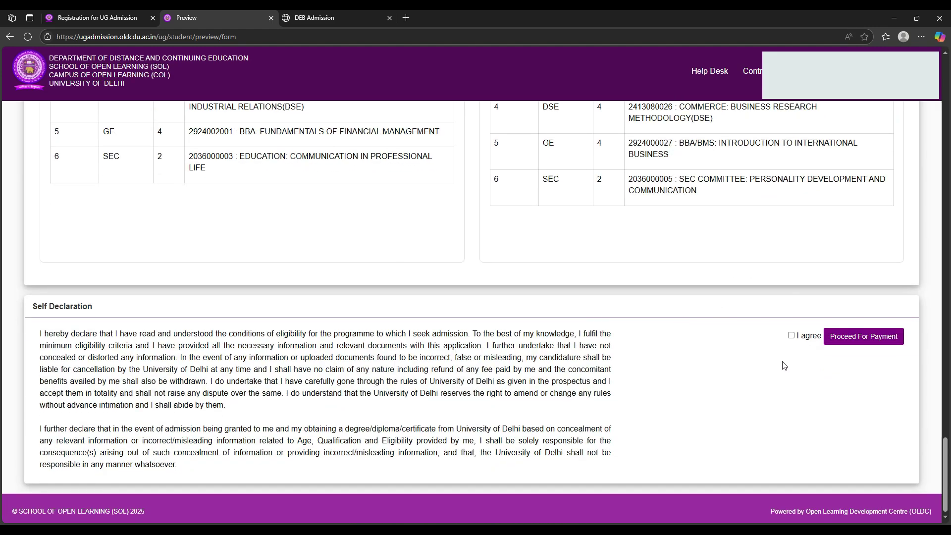
# Agree to the self declaration and read through both of its paragraphs.
pyautogui.click(791, 336)
pyautogui.moveTo(40, 333); pyautogui.dragTo(89, 370)
pyautogui.click(76, 342)
pyautogui.moveTo(33, 307); pyautogui.dragTo(185, 466)
pyautogui.click(187, 467)
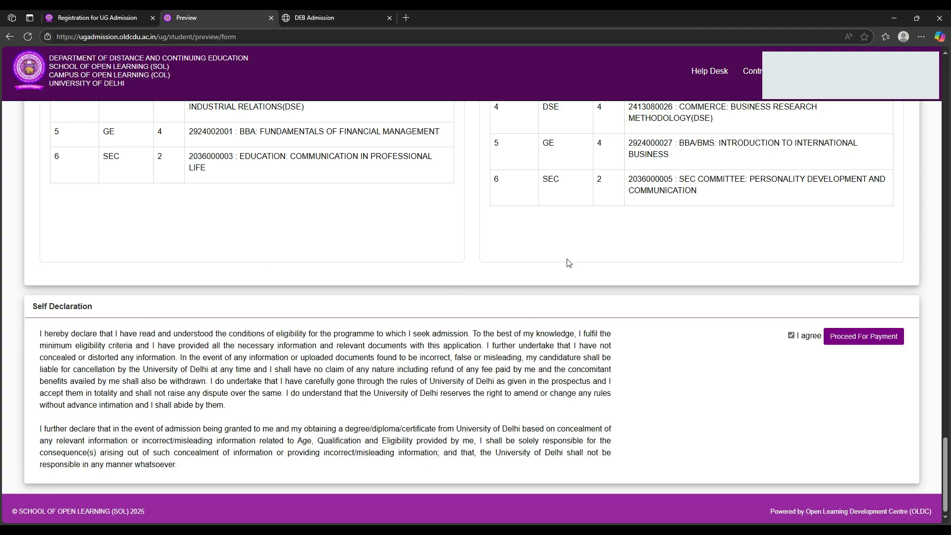
pyautogui.moveTo(40, 329); pyautogui.dragTo(182, 467)
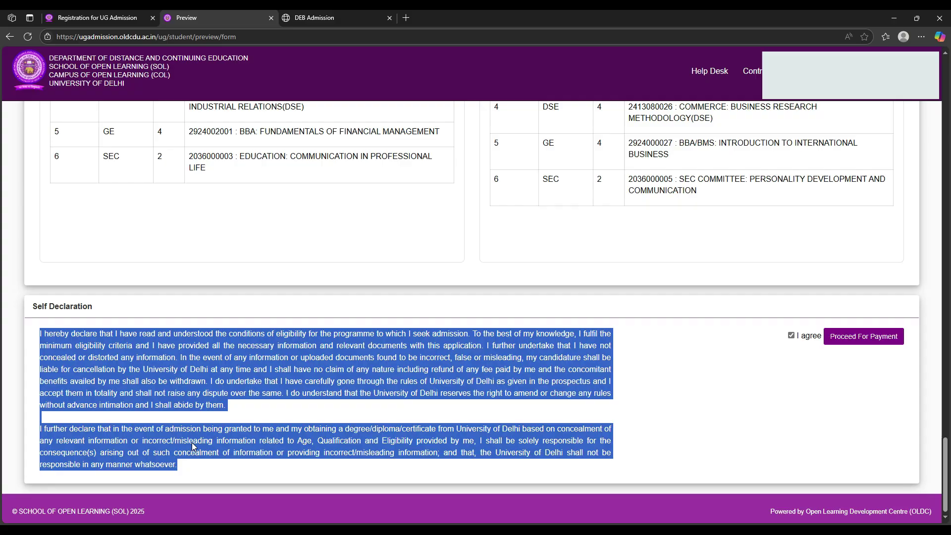
pyautogui.click(182, 469)
pyautogui.moveTo(42, 311); pyautogui.dragTo(183, 472)
pyautogui.click(183, 470)
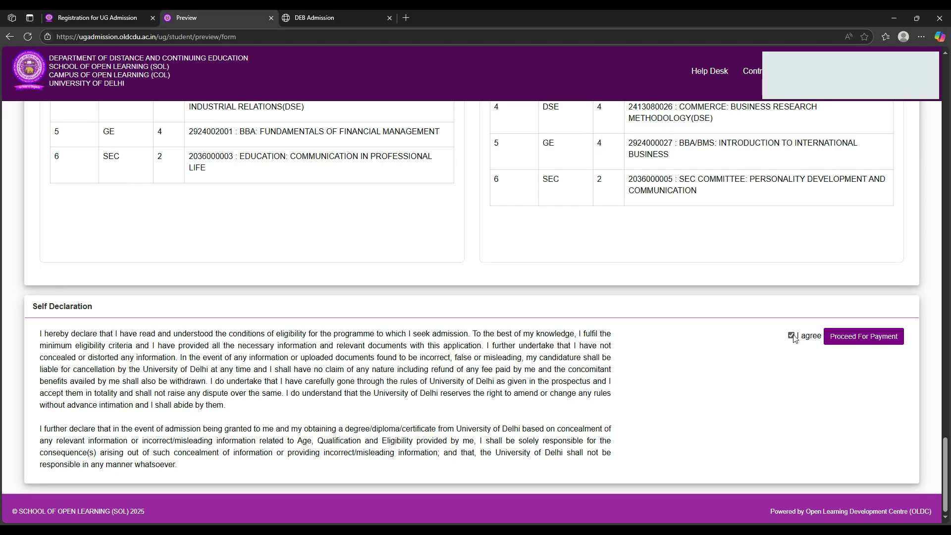
# Try to proceed for payment by confirming the final submission of the admission form.
pyautogui.click(852, 339)
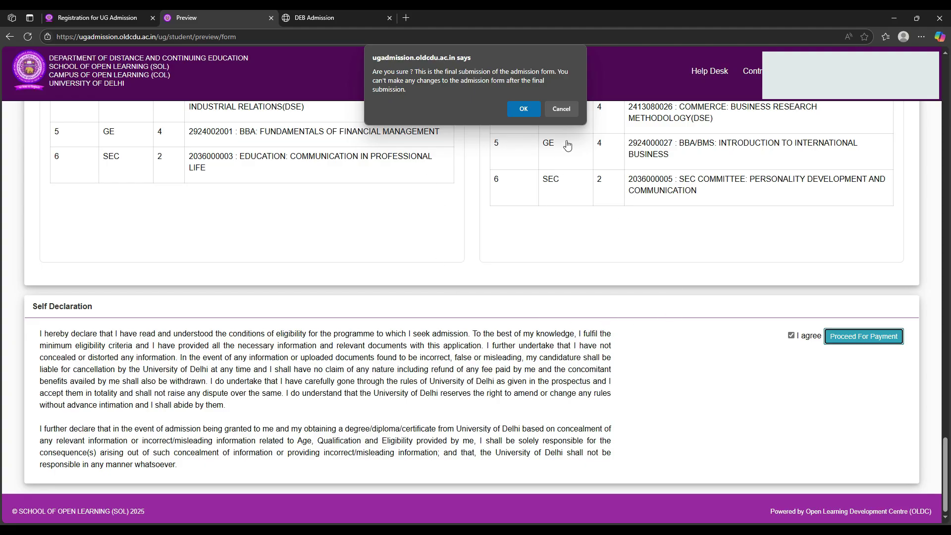
pyautogui.click(524, 109)
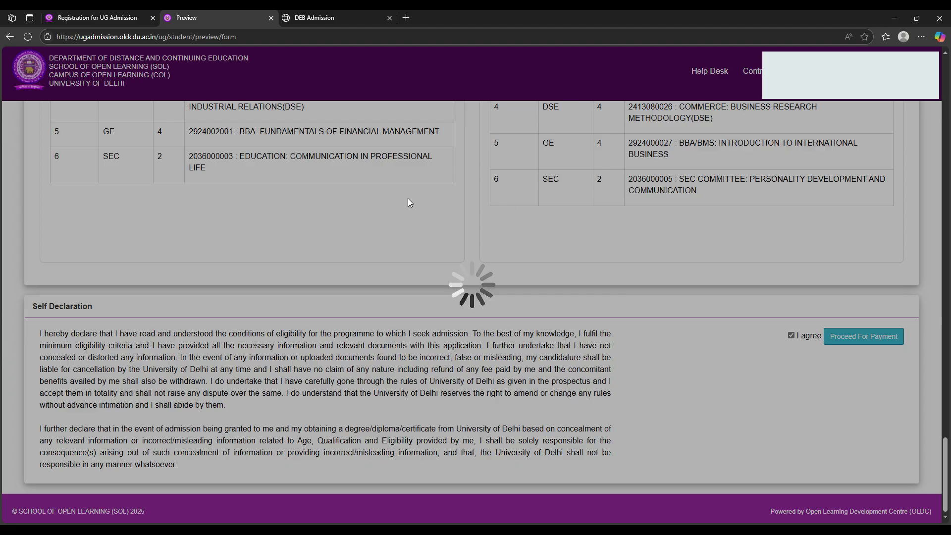
pyautogui.scroll(6, 409, 204)
pyautogui.scroll(-6, 408, 206)
pyautogui.scroll(2, 408, 209)
pyautogui.scroll(-3, 408, 210)
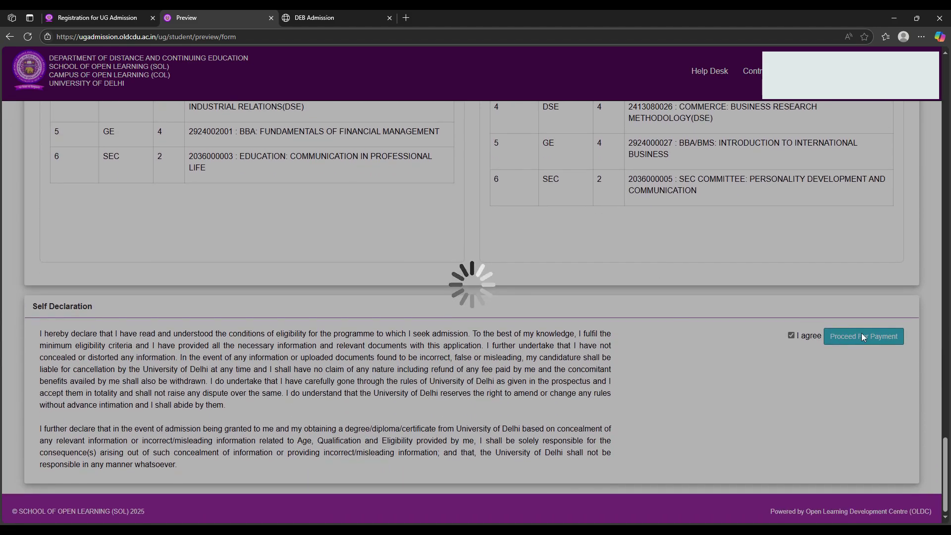
pyautogui.scroll(6, 251, 138)
pyautogui.scroll(-5, 255, 153)
pyautogui.scroll(-1, 255, 153)
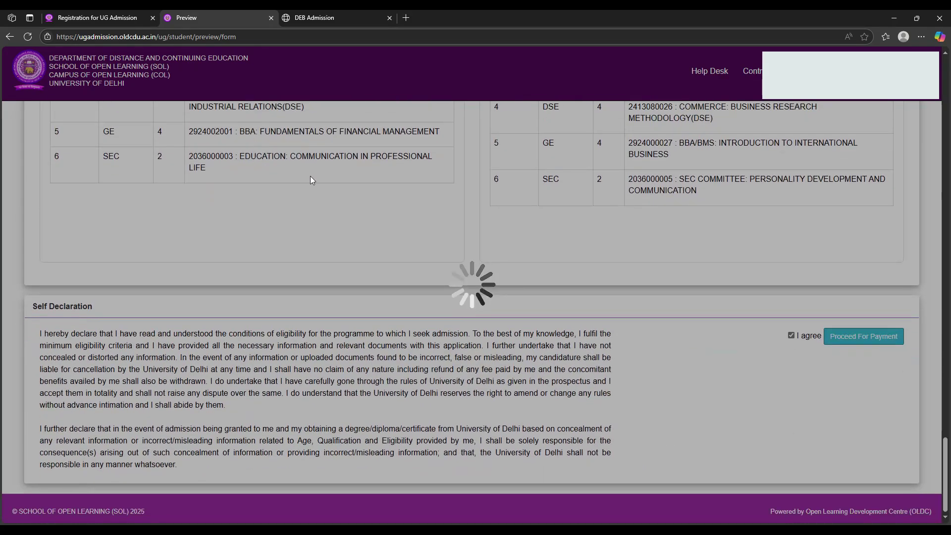
# Reload the application preview and recheck the selected courses of the semesters.
pyautogui.click(34, 40)
pyautogui.scroll(8, 471, 258)
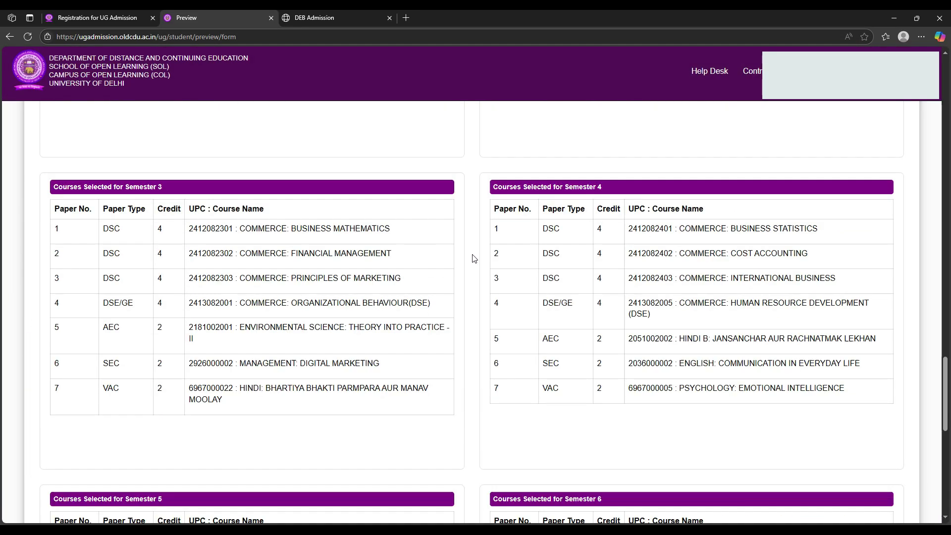
pyautogui.scroll(-9, 469, 262)
pyautogui.scroll(15, 469, 266)
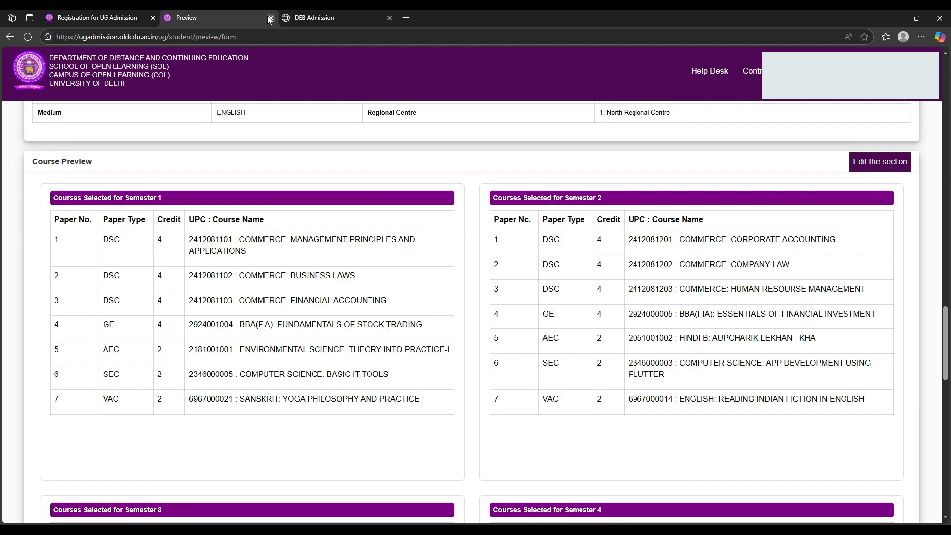
# Recheck the ABC-ID/DEB-ID comparison, academic, programme and course sections down to the self declaration.
pyautogui.scroll(10, 521, 182)
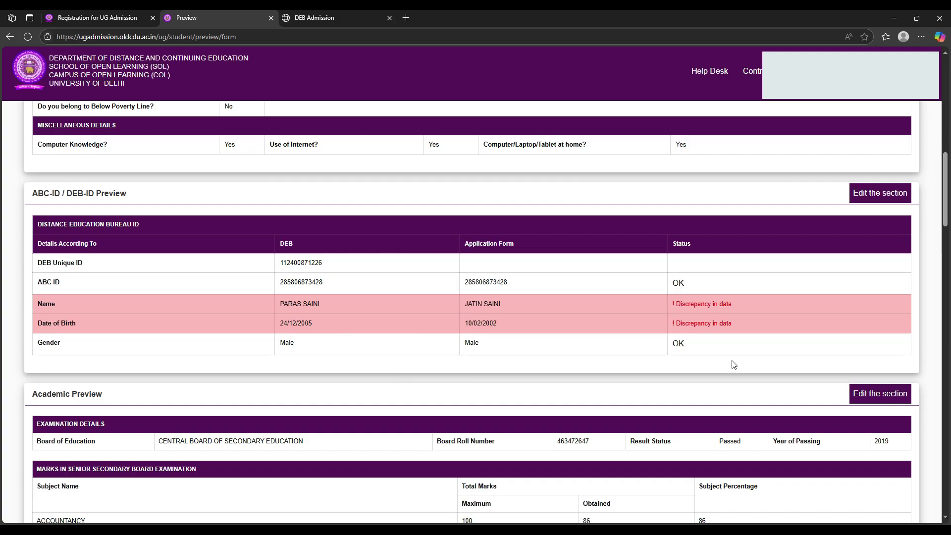
pyautogui.scroll(-10, 734, 364)
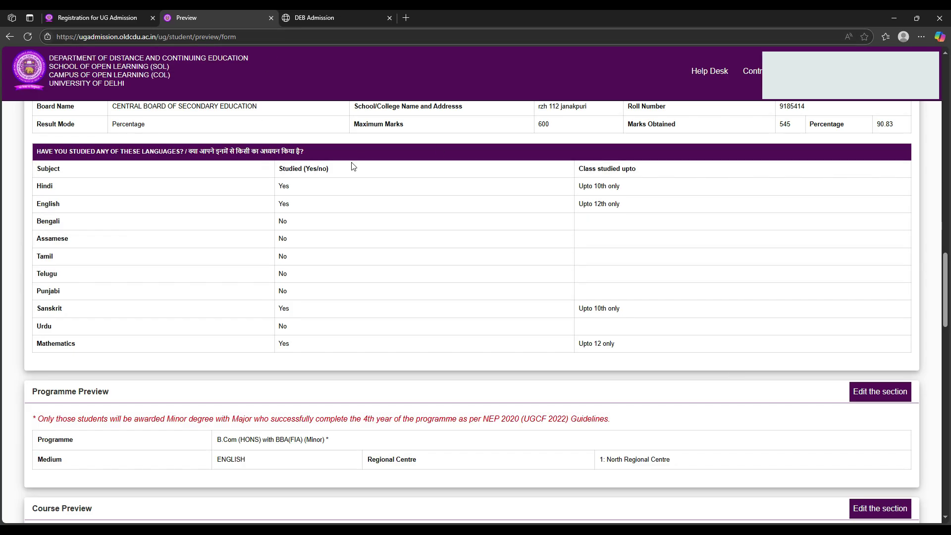
pyautogui.scroll(-8, 838, 357)
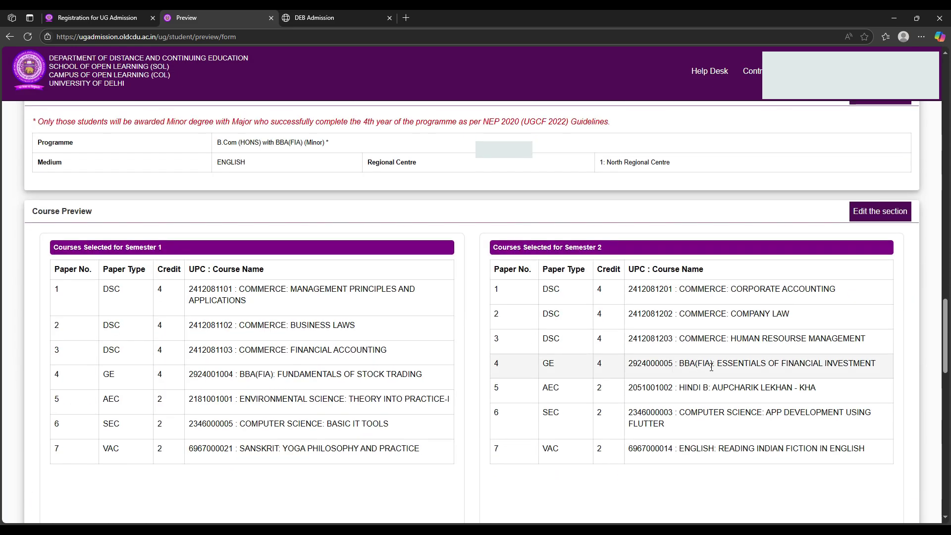
pyautogui.scroll(-15, 827, 379)
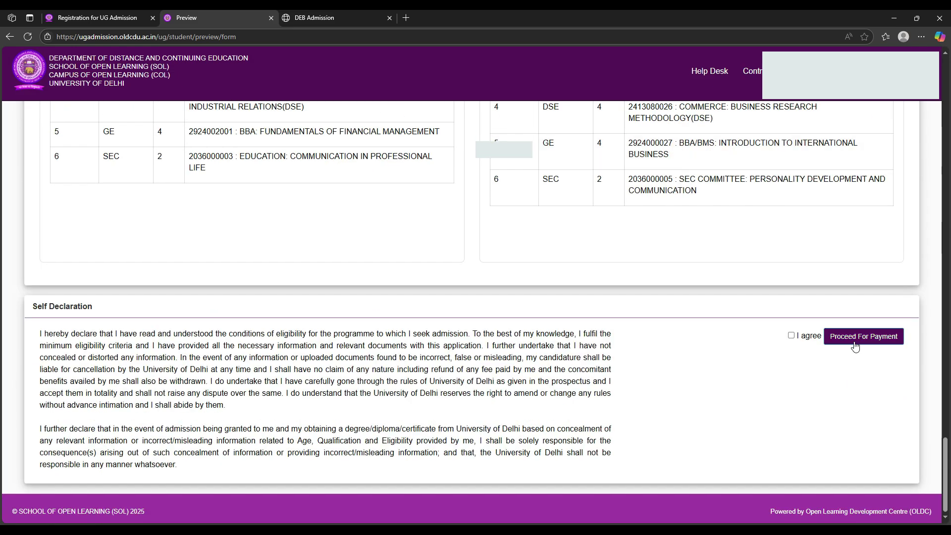
# Agree to the self declaration and proceed for payment, confirming the final submission of the admission form.
pyautogui.click(809, 338)
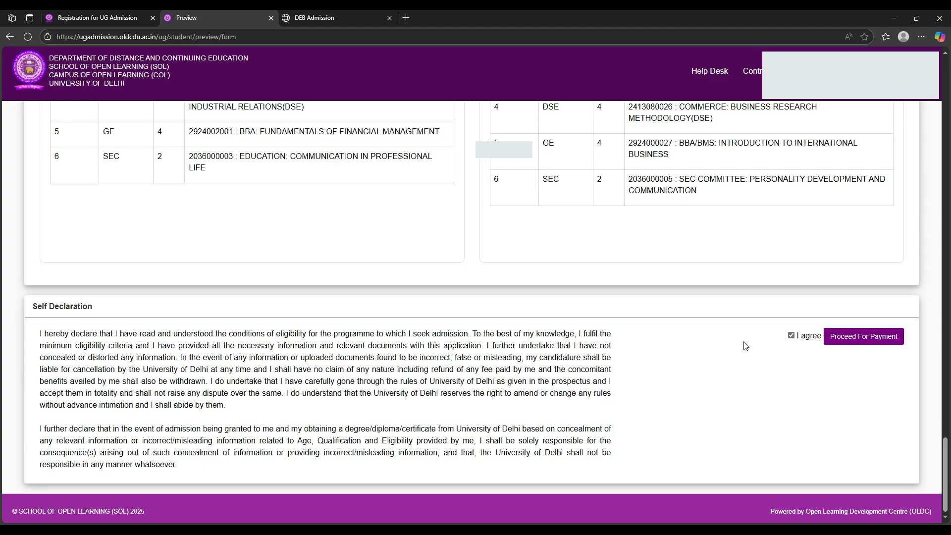
pyautogui.click(863, 336)
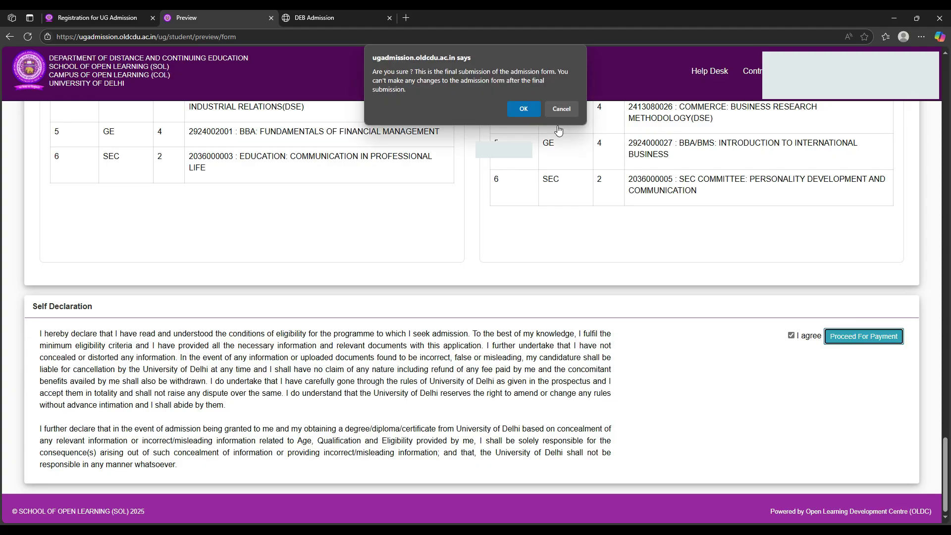
pyautogui.click(530, 109)
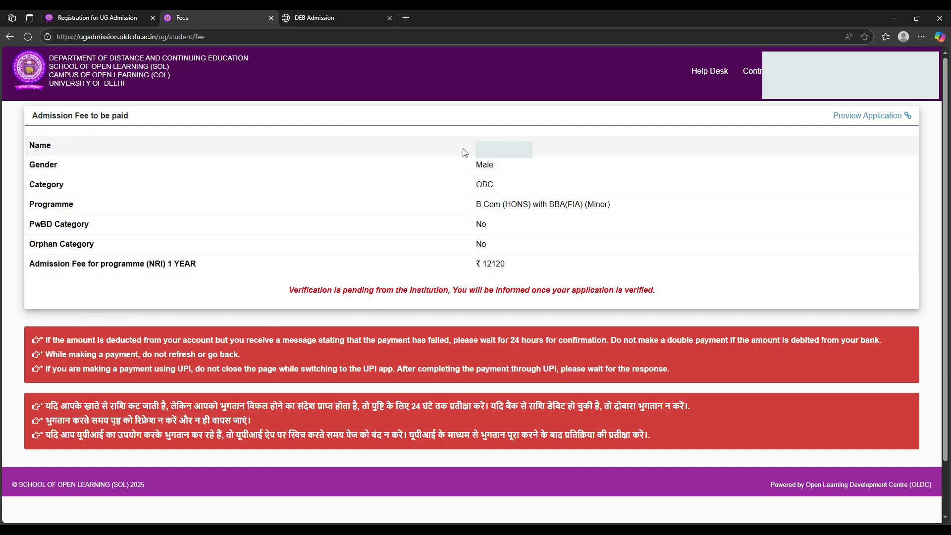
# Examine the admission fee page, including the payment instructions, the institution's verification notice and the admission fee row for the programme.
pyautogui.moveTo(28, 115); pyautogui.dragTo(817, 435)
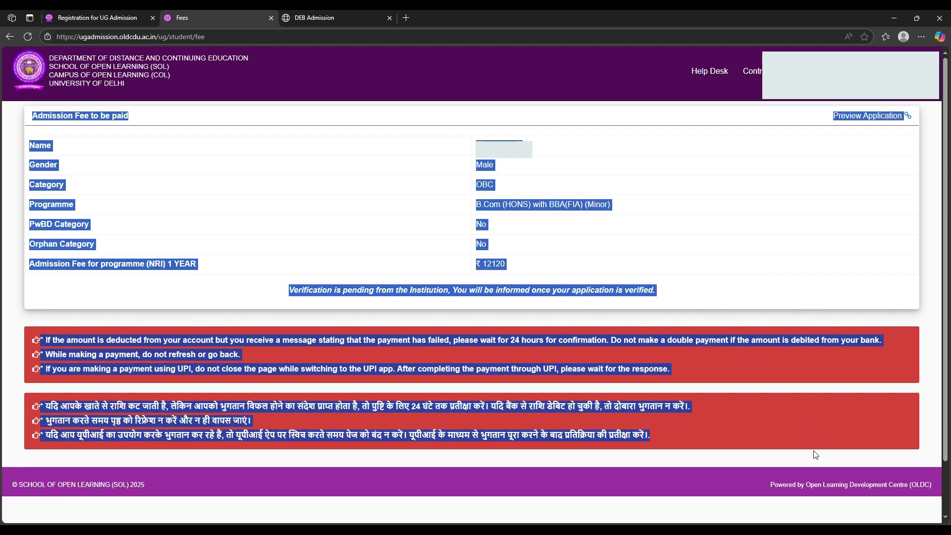
pyautogui.click(745, 420)
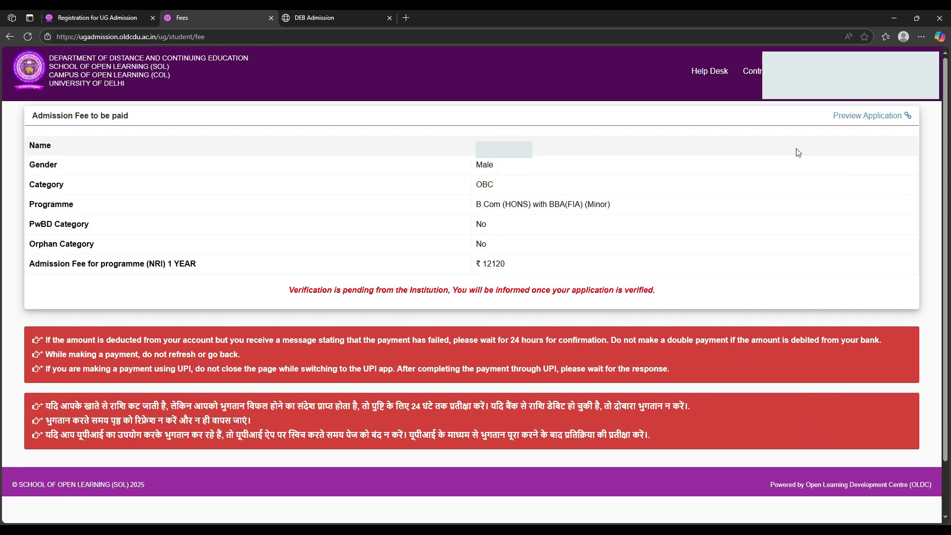
pyautogui.moveTo(289, 291); pyautogui.dragTo(634, 307)
pyautogui.click(633, 307)
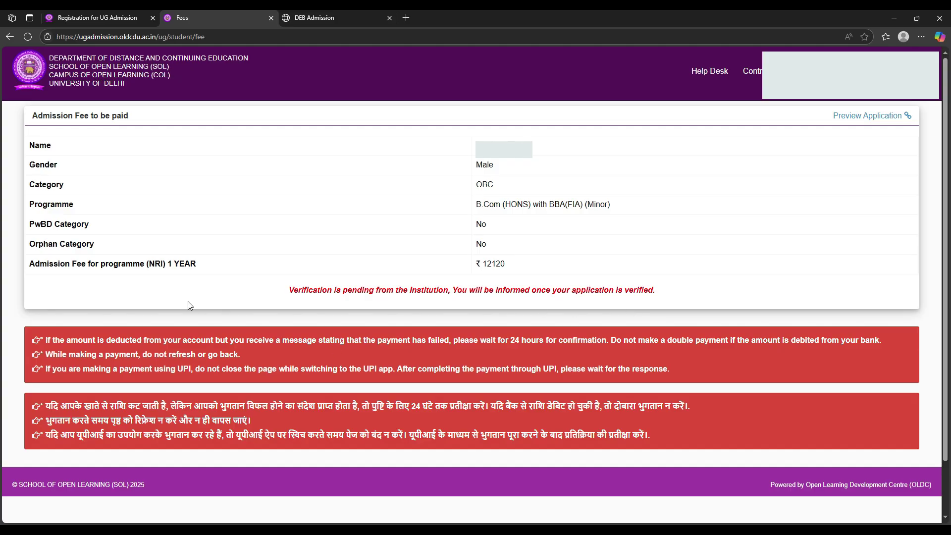
pyautogui.moveTo(29, 264); pyautogui.dragTo(174, 287)
pyautogui.click(385, 255)
pyautogui.click(174, 288)
pyautogui.moveTo(559, 283); pyautogui.dragTo(30, 268)
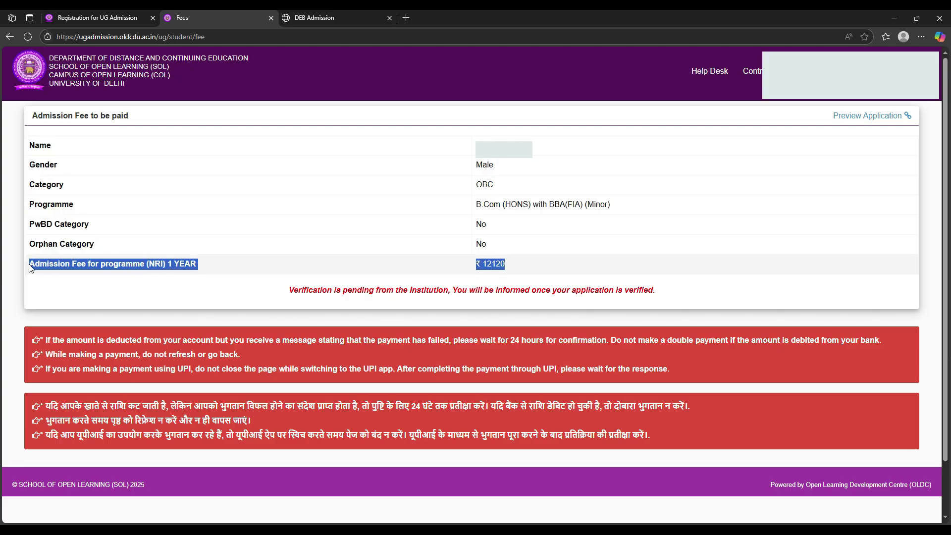
pyautogui.click(227, 281)
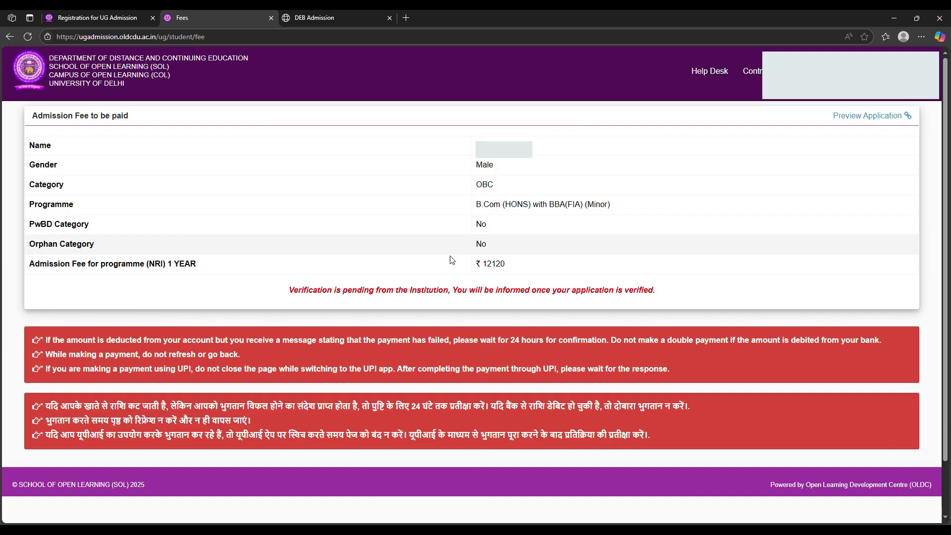